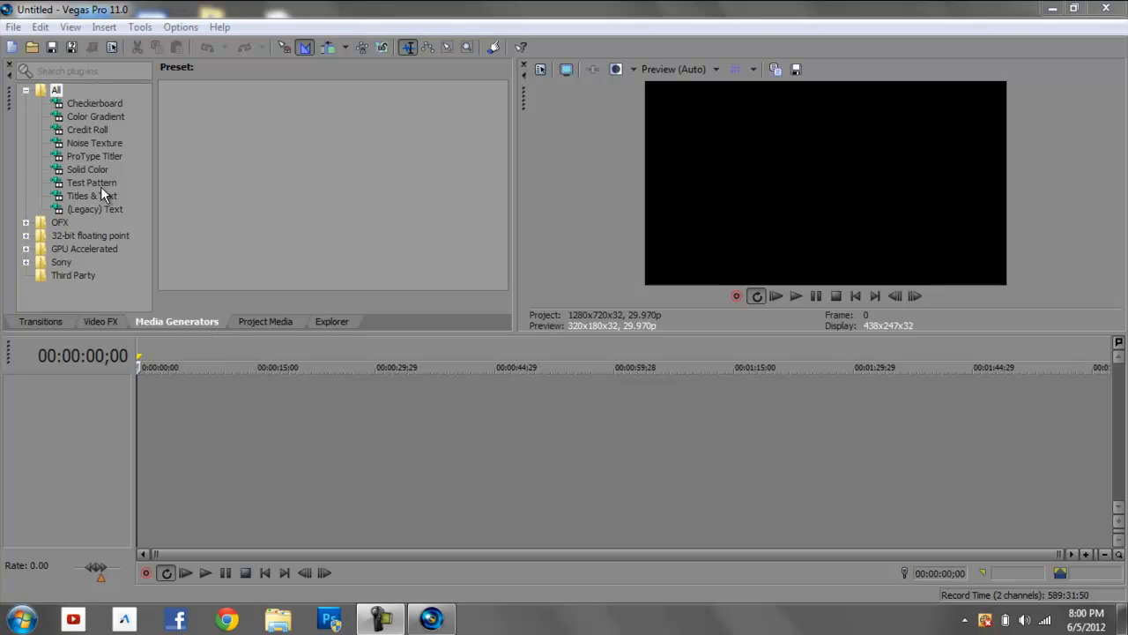
Add the Elliptical Ring preset of the Color Gradient generator to the start of the timeline
left_click(93, 112)
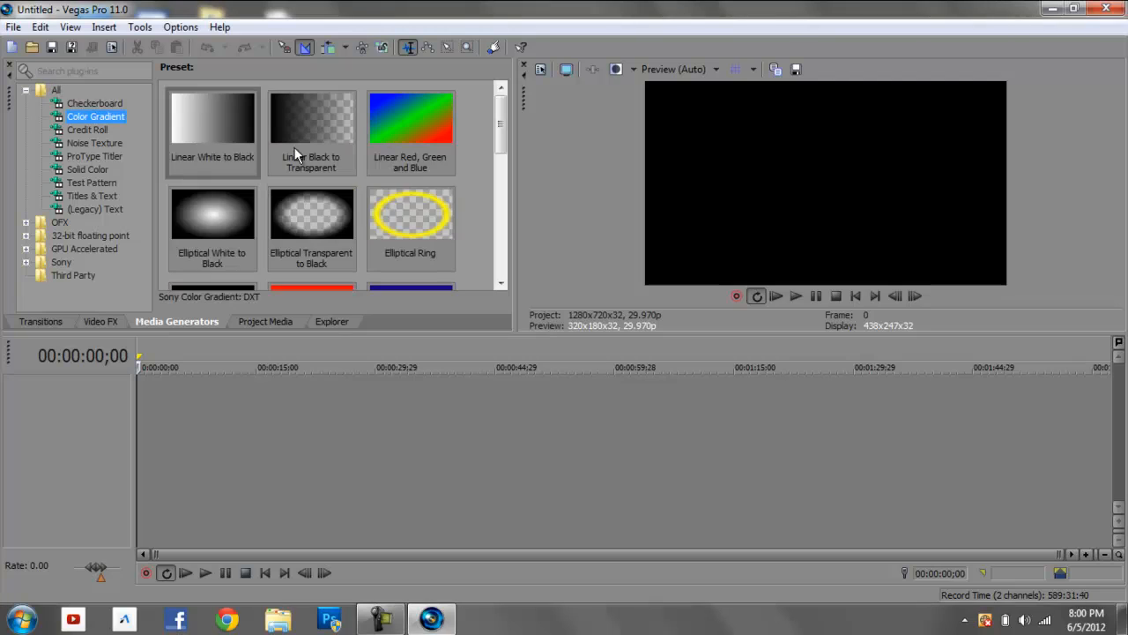
left_click(416, 214)
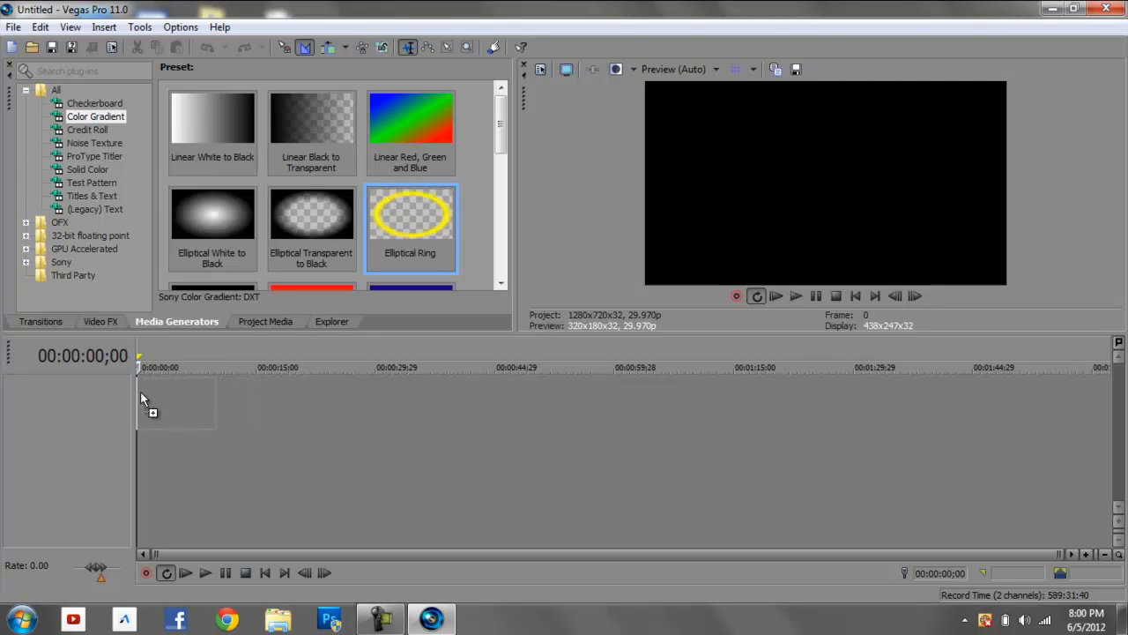
left_click_drag(141, 390, 140, 390)
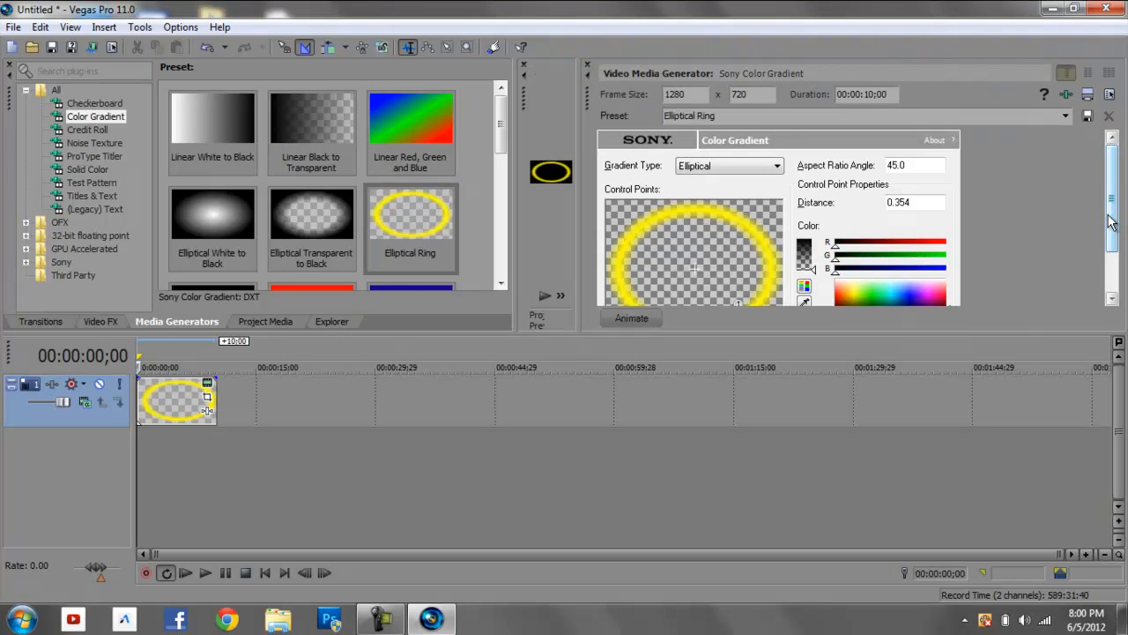
Make the ring's transparent areas opaque black and recolor its yellow control point green with R 19, G 215, B 0
scroll(1111, 225, "down", 2)
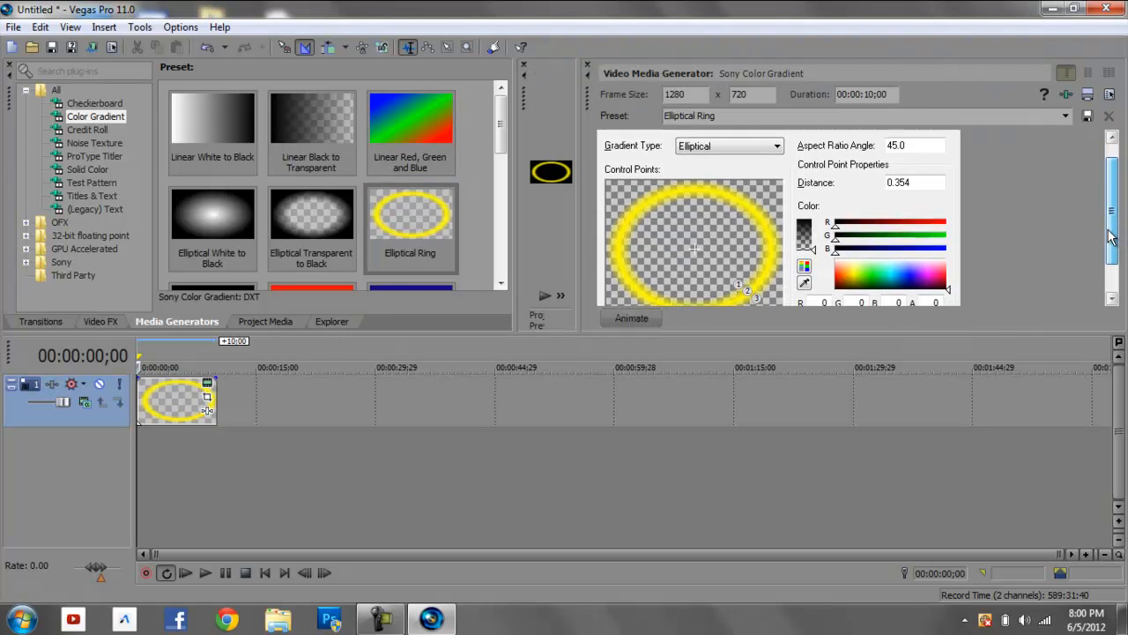
left_click_drag(844, 269, 820, 296)
left_click(758, 289)
left_click(747, 281)
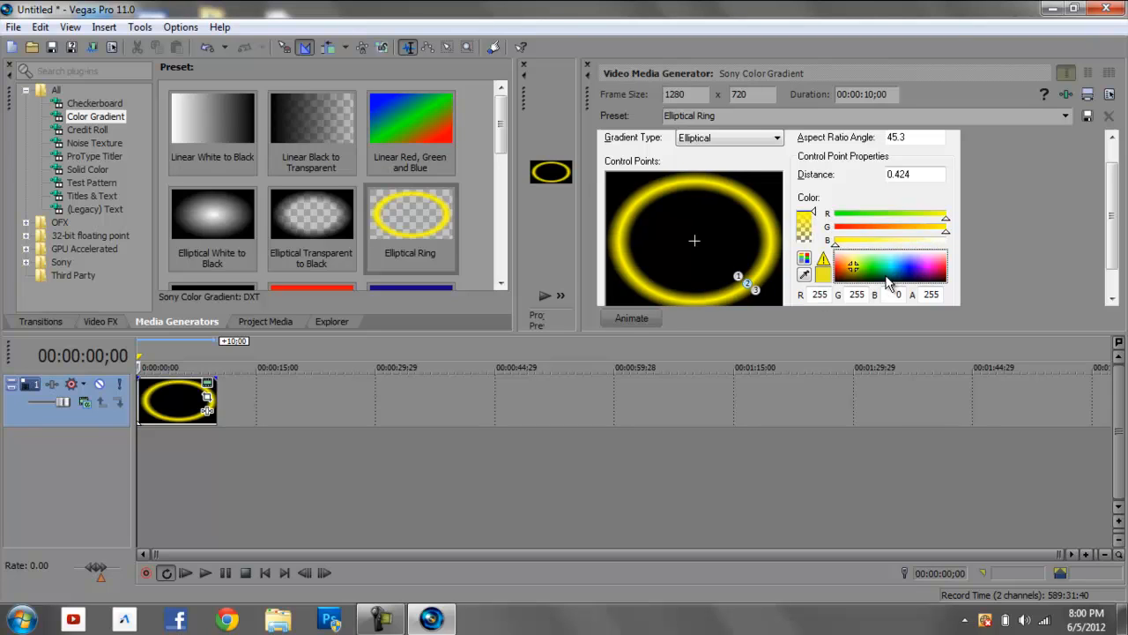
left_click_drag(890, 280, 873, 277)
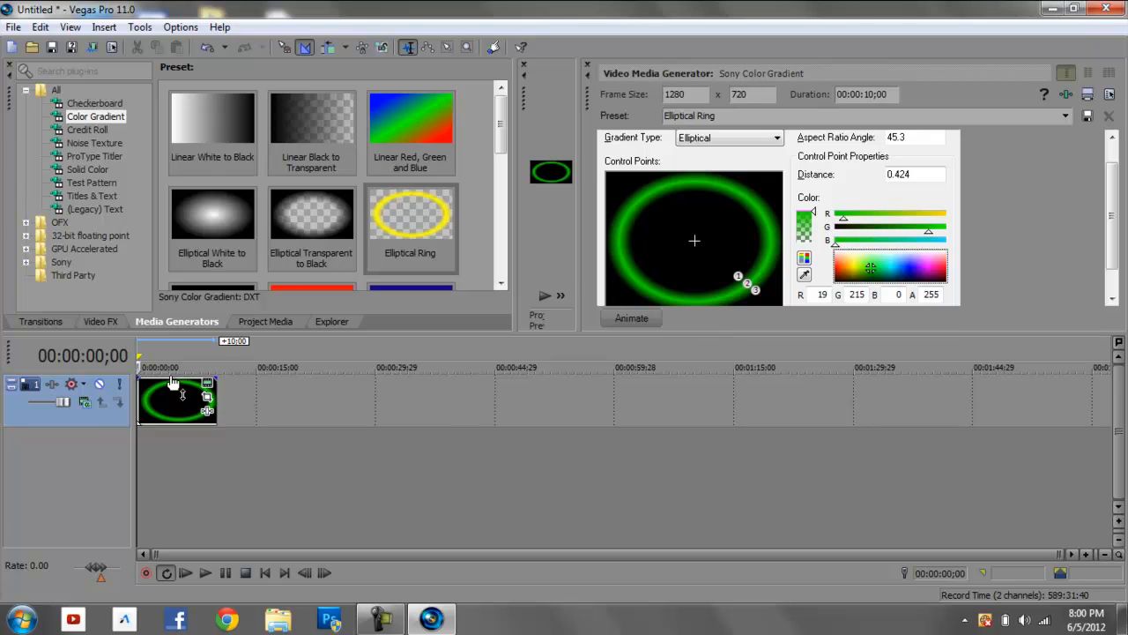
Extend the ring event to about 15 seconds and insert a new video track above it
left_click_drag(216, 388, 266, 367)
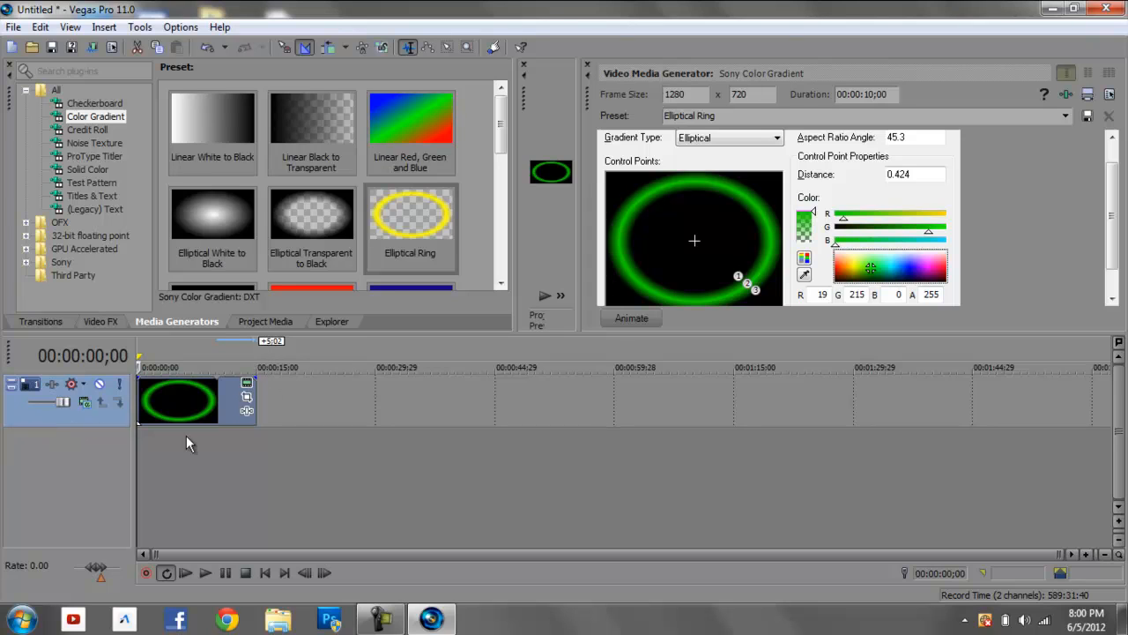
right_click(210, 440)
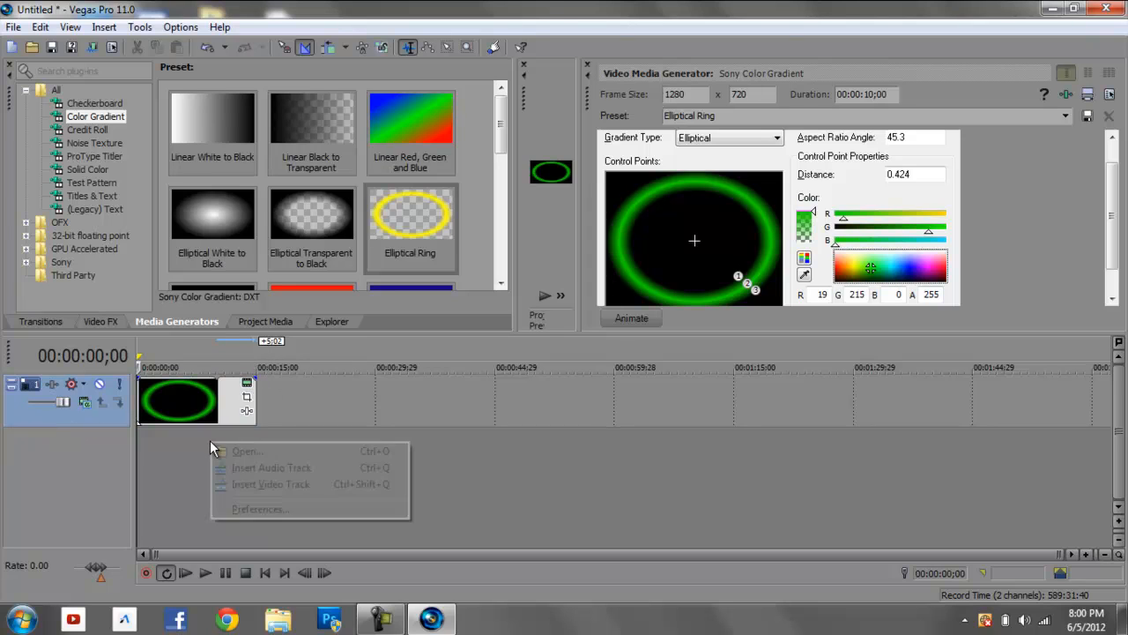
left_click(250, 486)
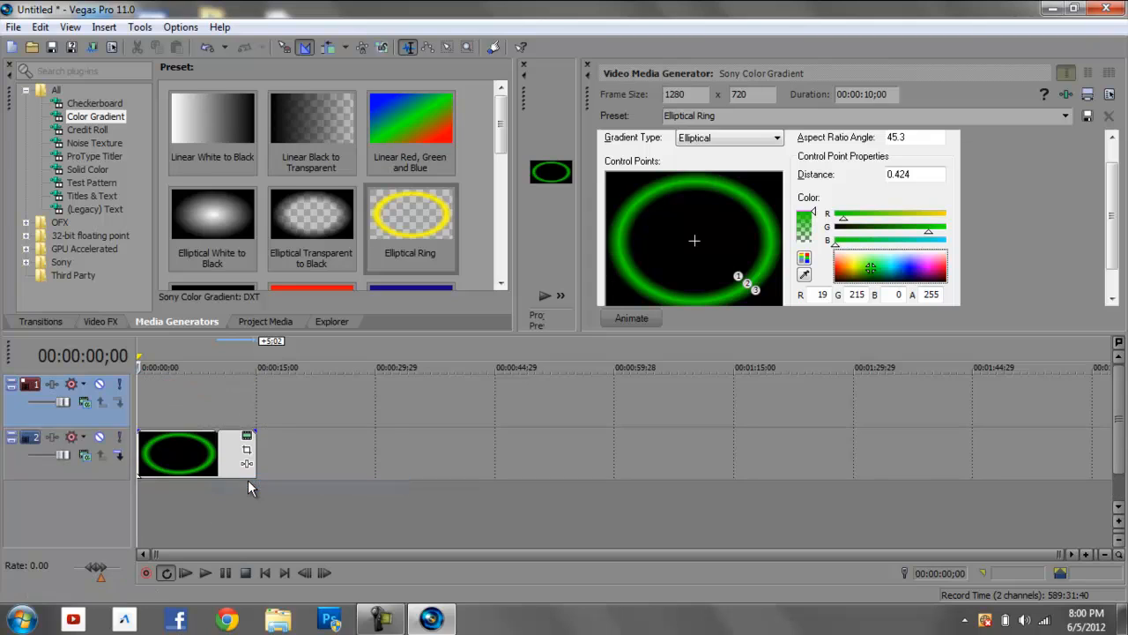
Insert text media at the start of the empty video track and replace the sample text with "Text"
right_click(209, 409)
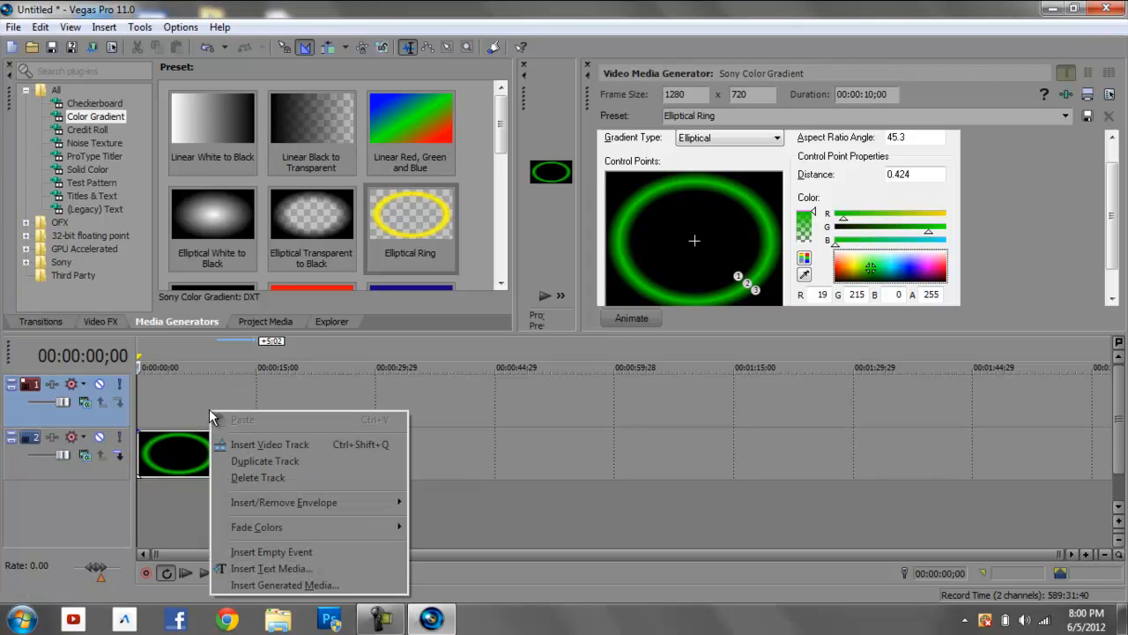
left_click(300, 574)
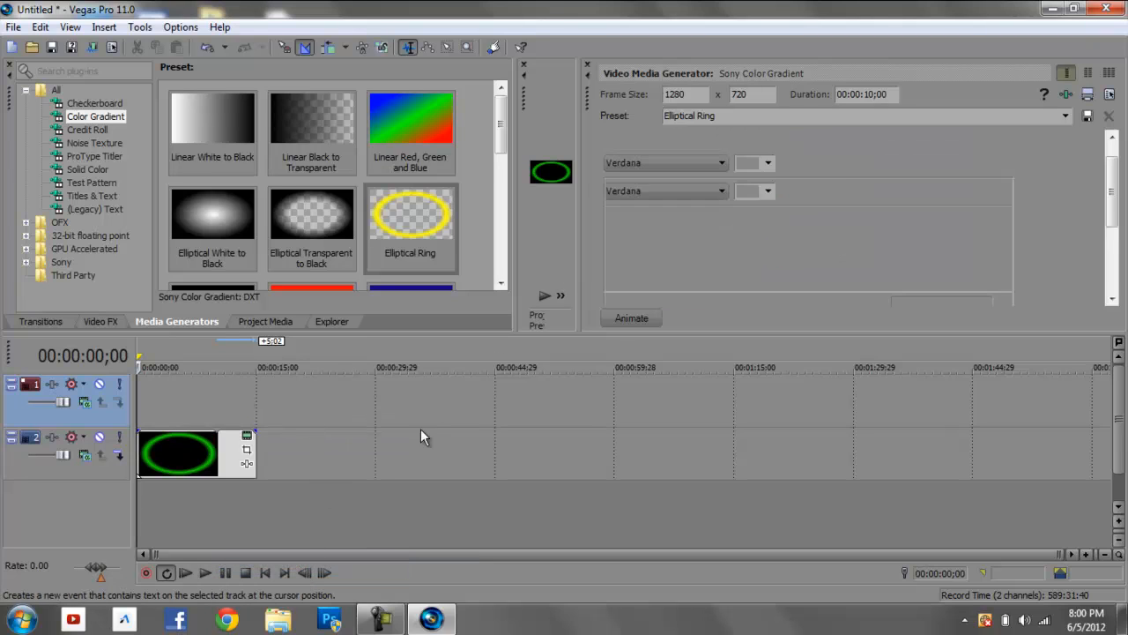
left_click_drag(967, 235, 730, 221)
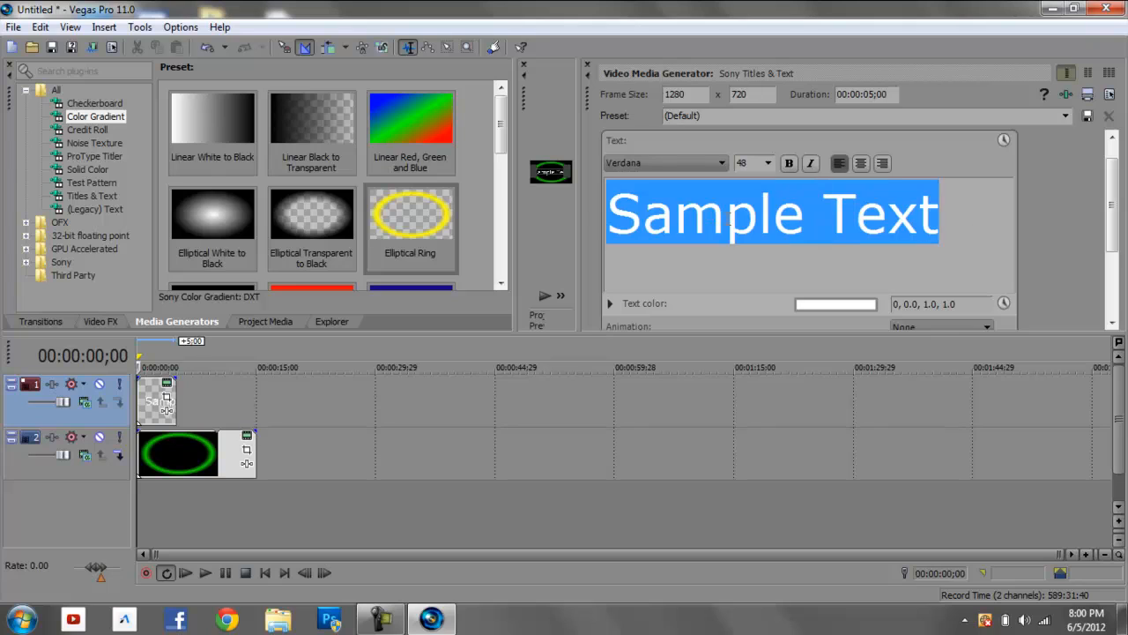
key("Delete")
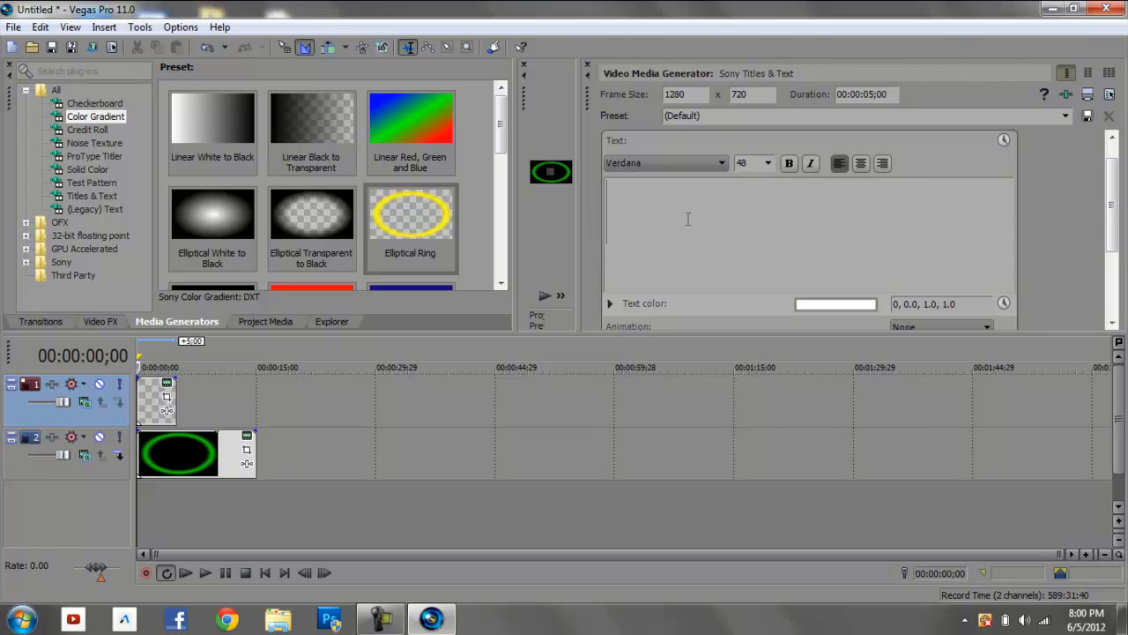
type("tetx")
key("BackSpace")
key("BackSpace")
type("xt")
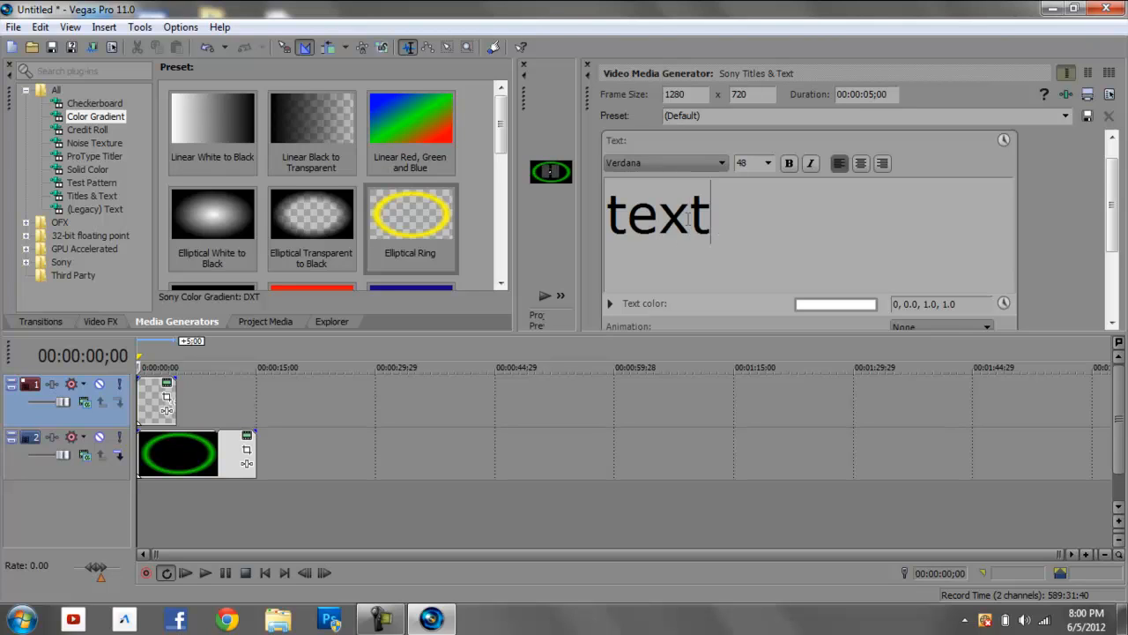
left_click(638, 216)
key("BackSpace")
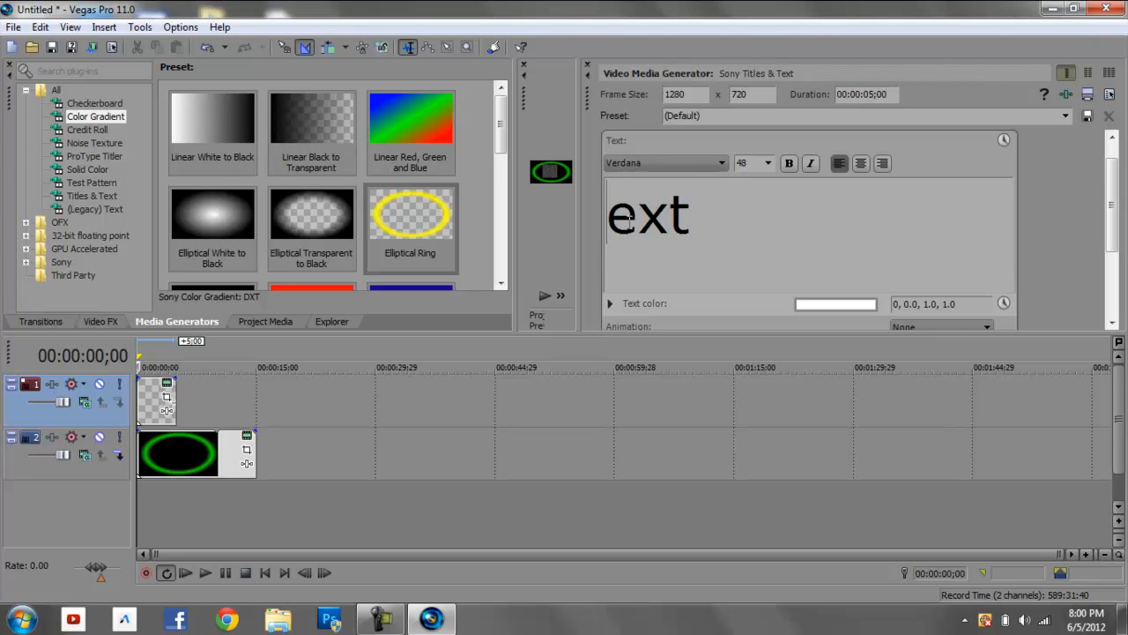
type("T")
Set the font size of the whole title to 36 and close the media generator
key("ctrl+a")
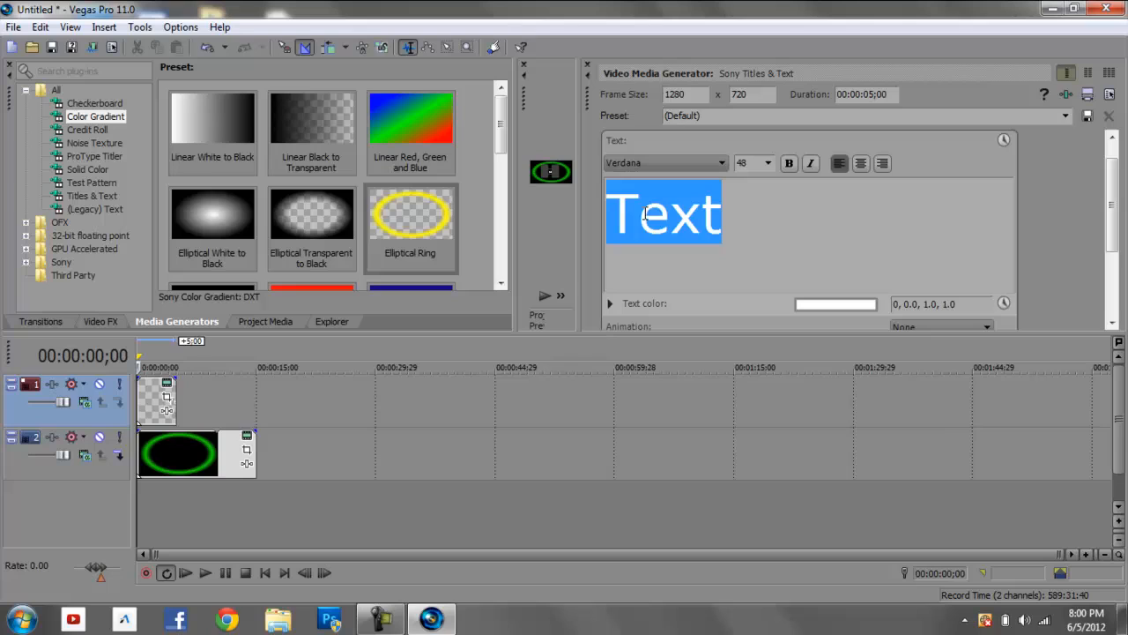
left_click(768, 164)
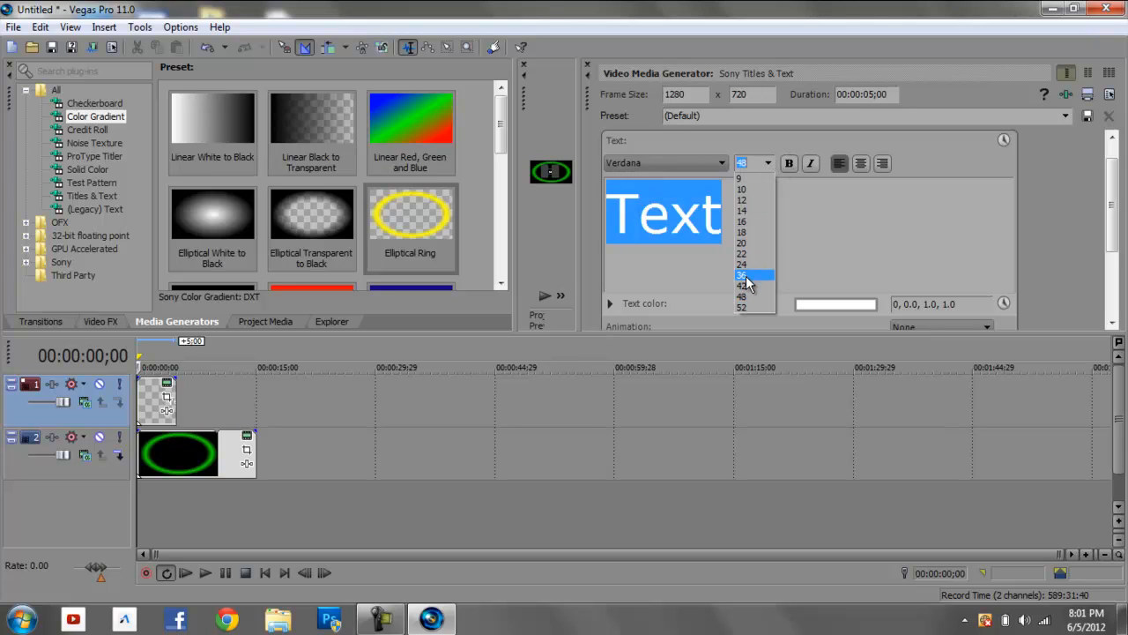
left_click(746, 276)
left_click(712, 245)
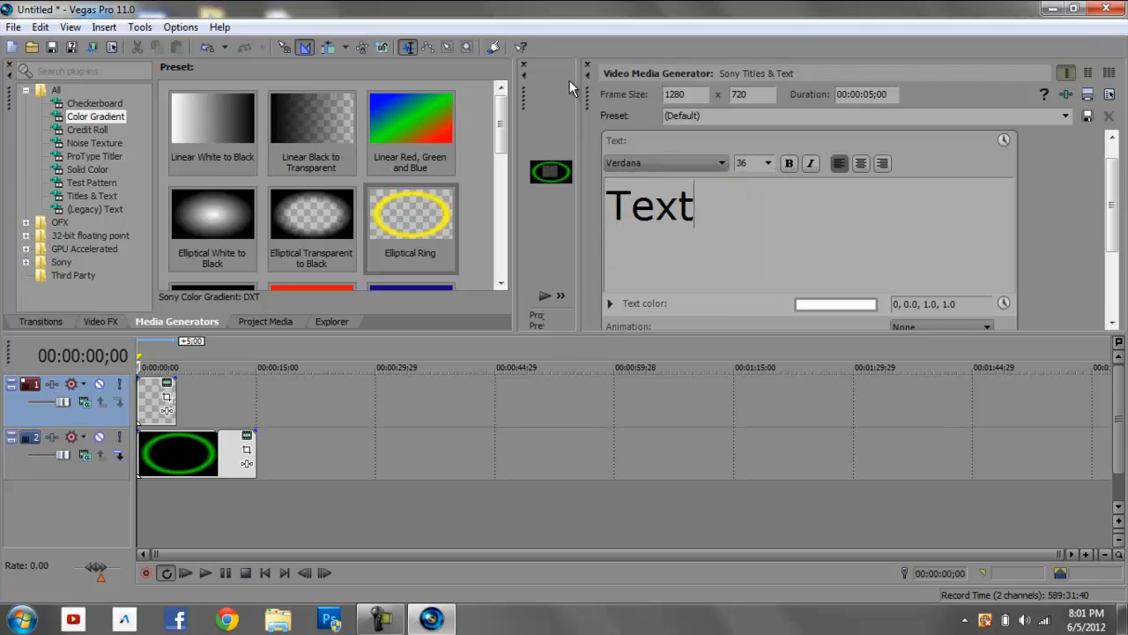
left_click(587, 64)
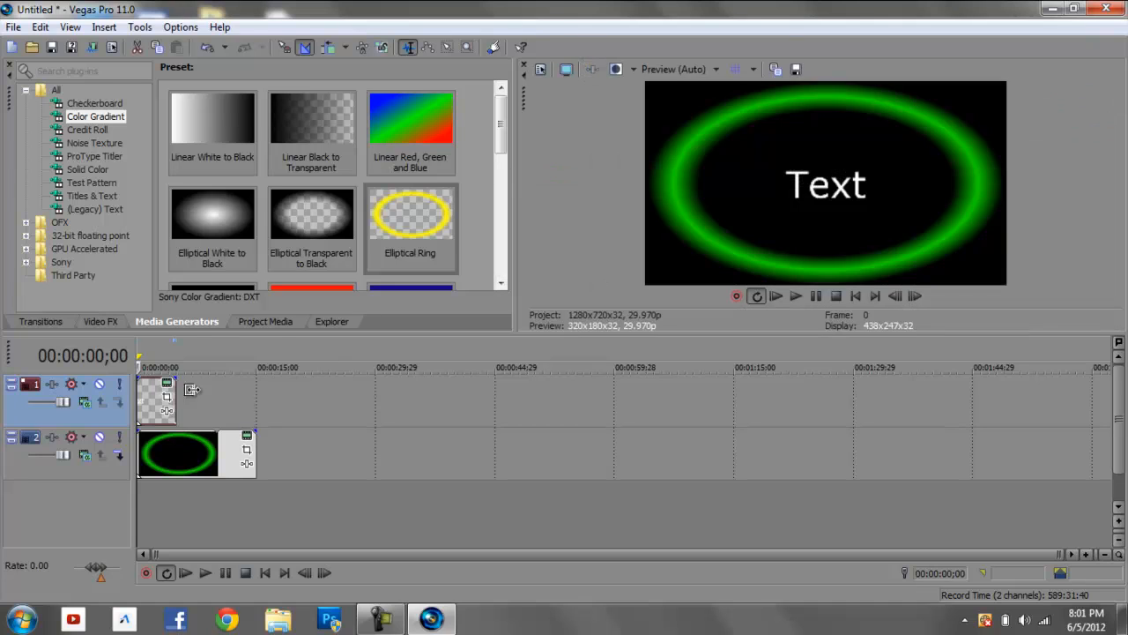
Extend the text event to the end of the ring event and play back the composition briefly
left_click_drag(189, 389, 268, 389)
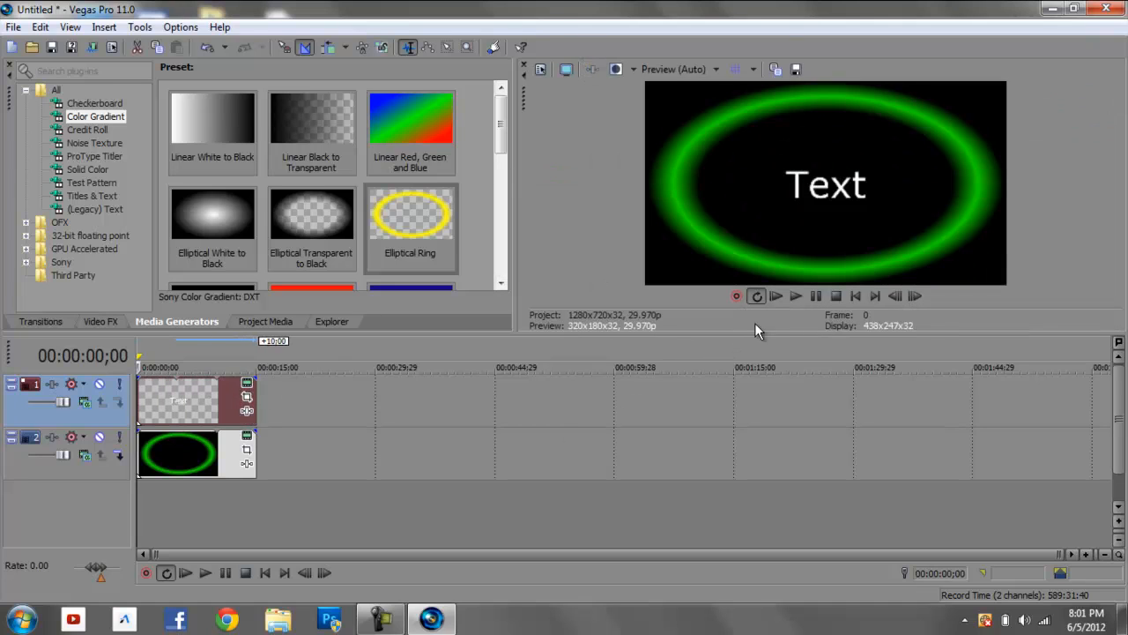
left_click(795, 298)
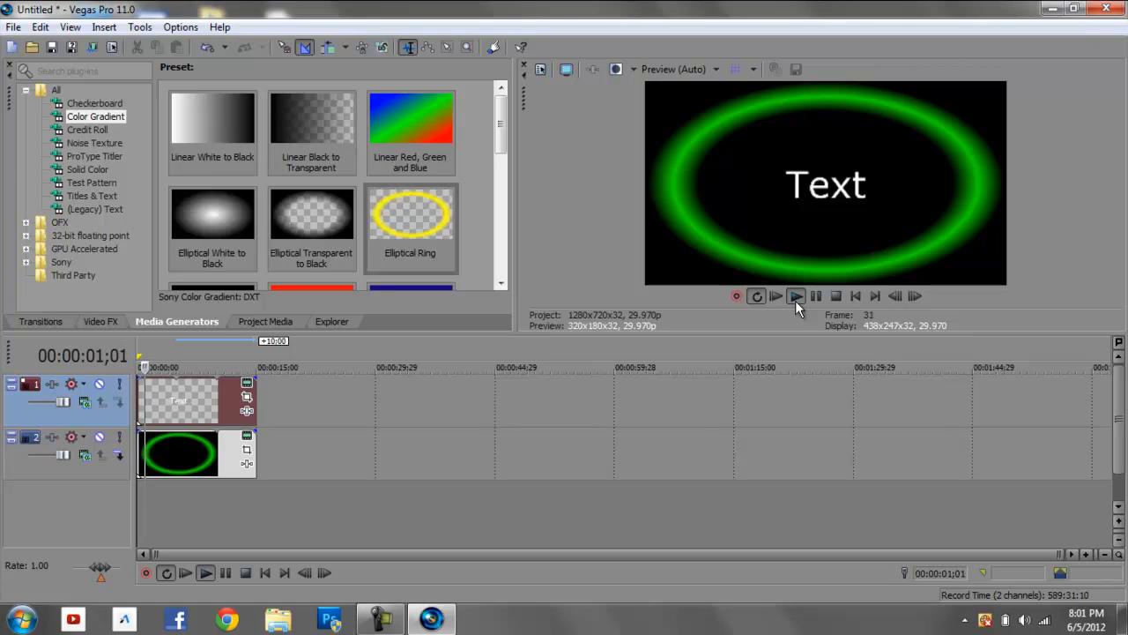
left_click(835, 297)
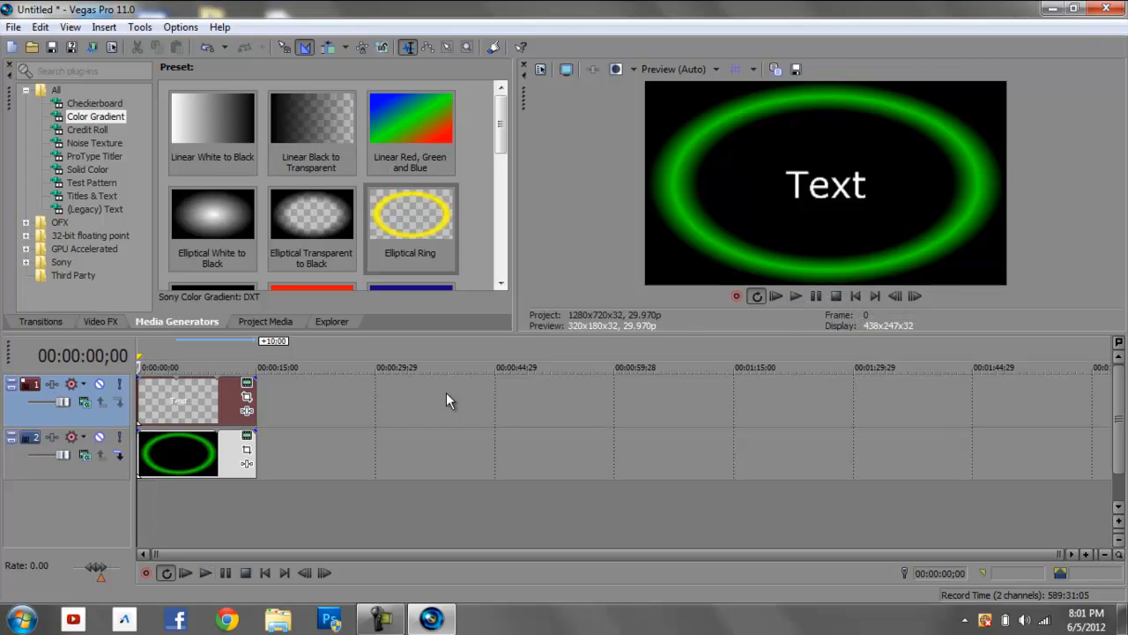
Set the compositing mode of both the ring and text tracks to 3D Source Alpha and return to the project start
left_click(161, 447)
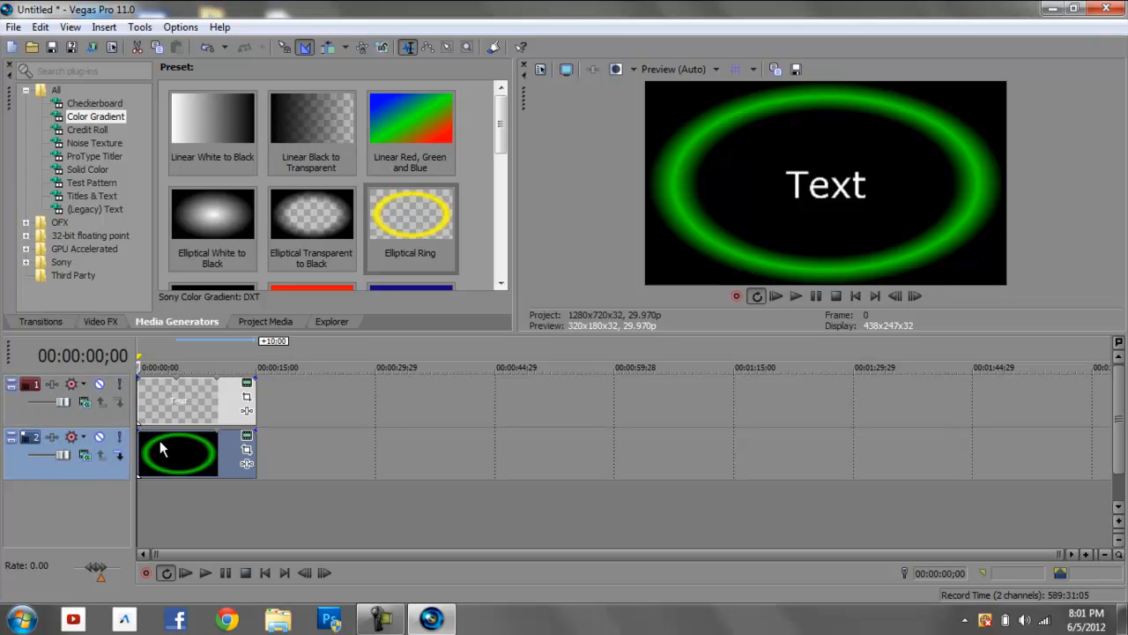
left_click(91, 456)
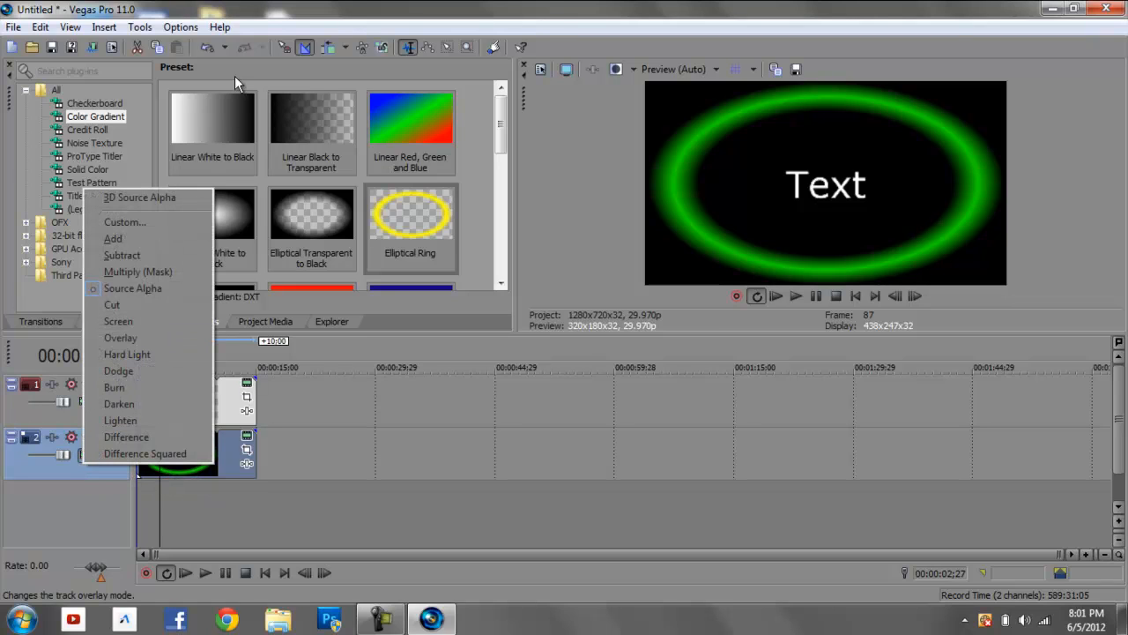
left_click(130, 199)
left_click(85, 405)
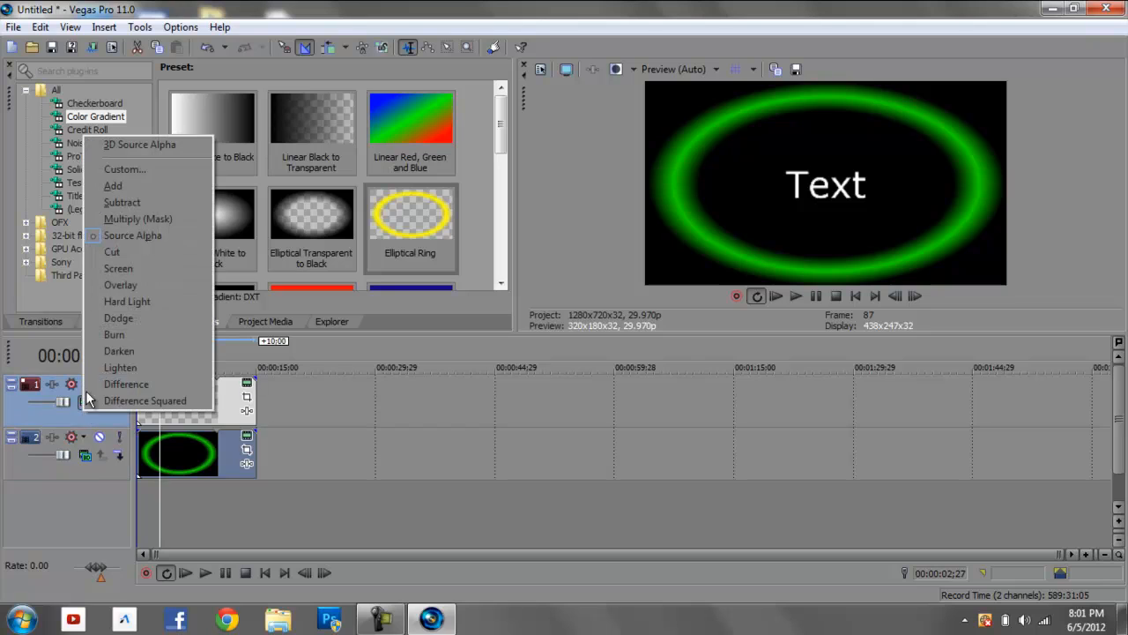
left_click(147, 146)
left_click(290, 428)
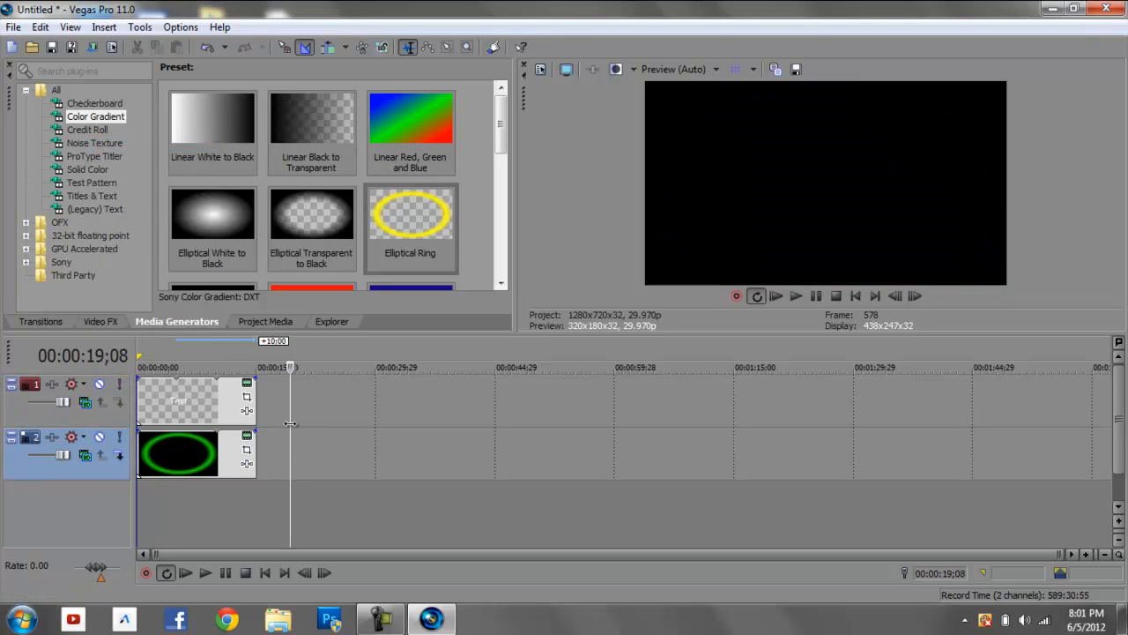
left_click(863, 297)
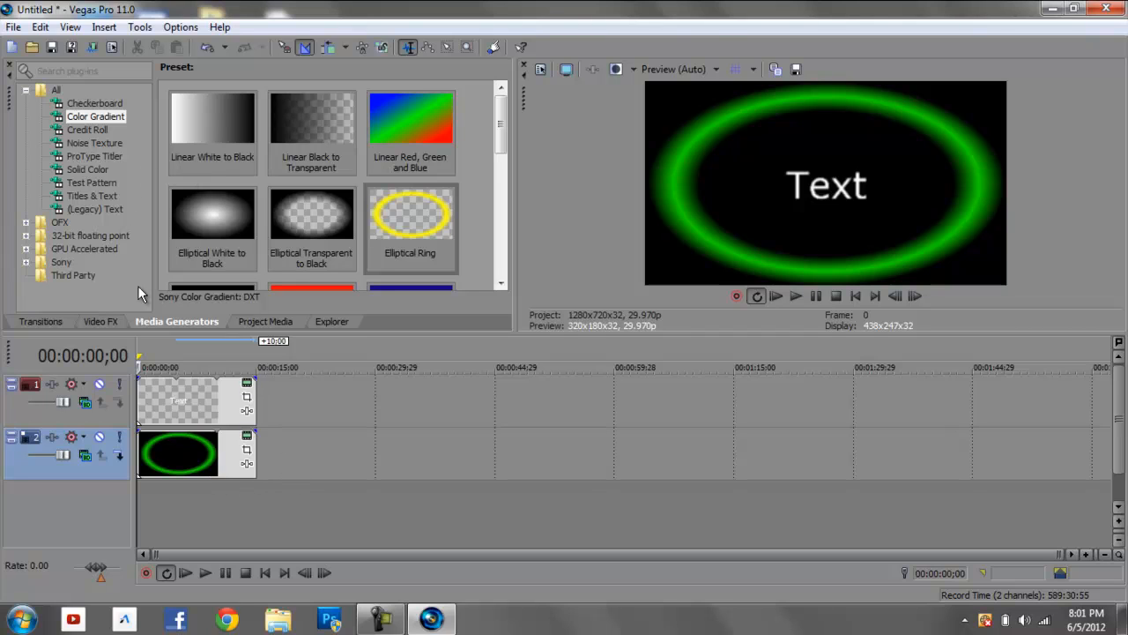
Open the Track Motion settings for the text track
left_click(198, 397)
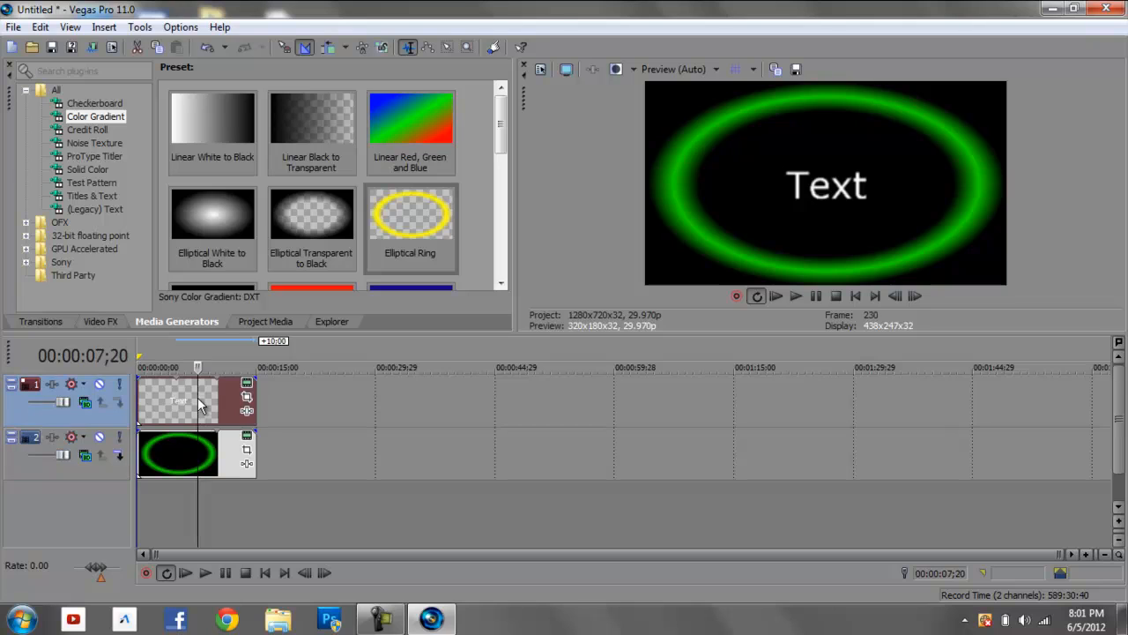
left_click(147, 26)
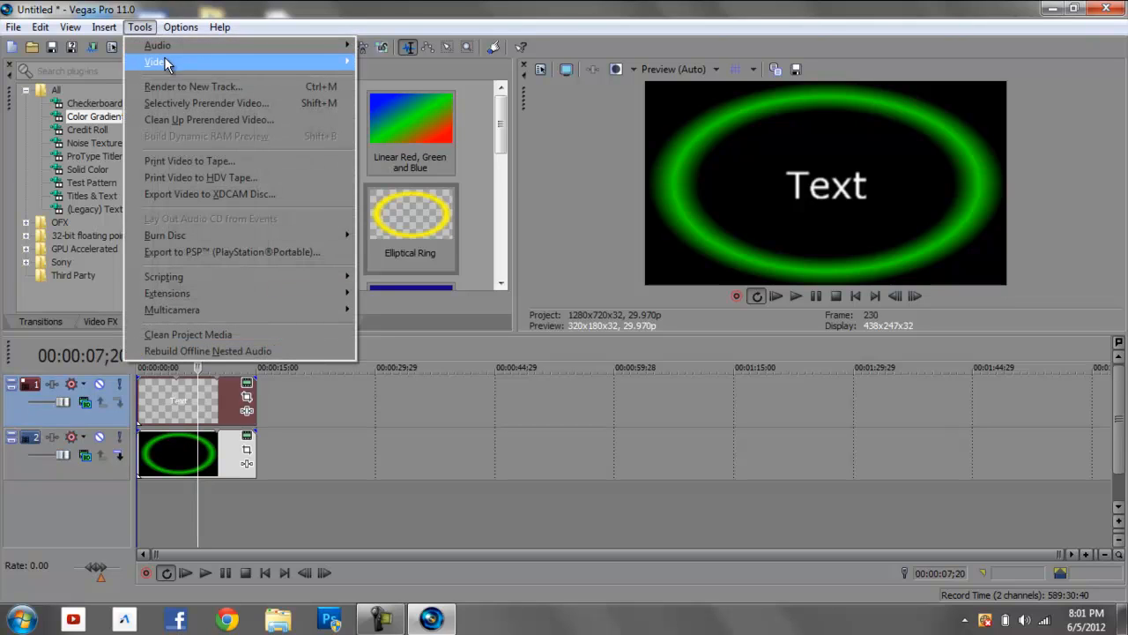
mouse_move(164, 56)
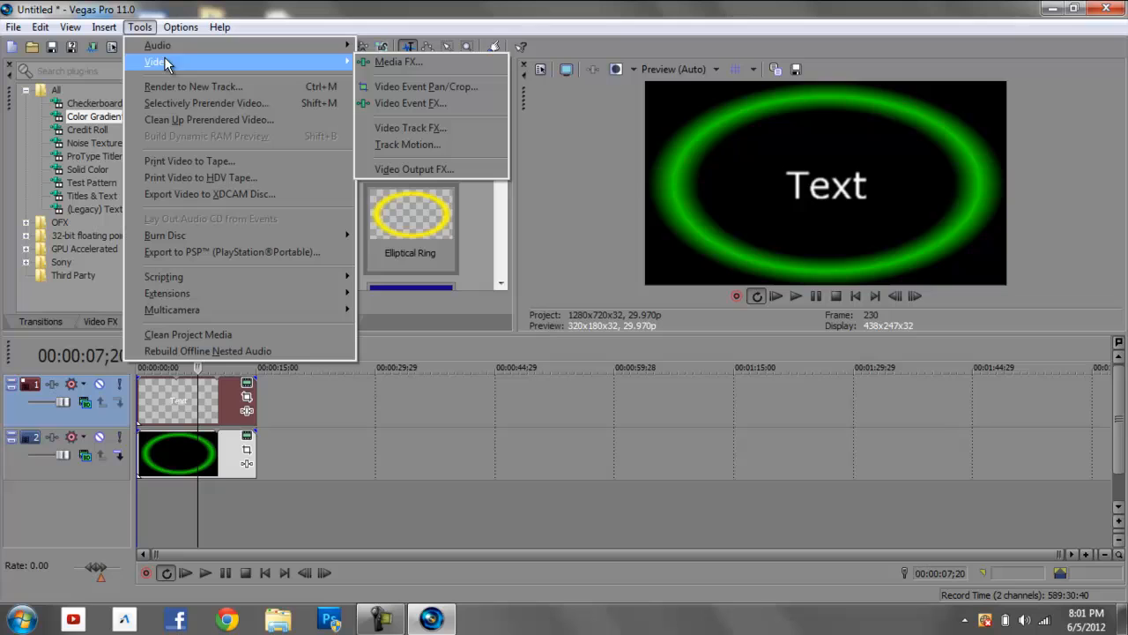
left_click(431, 144)
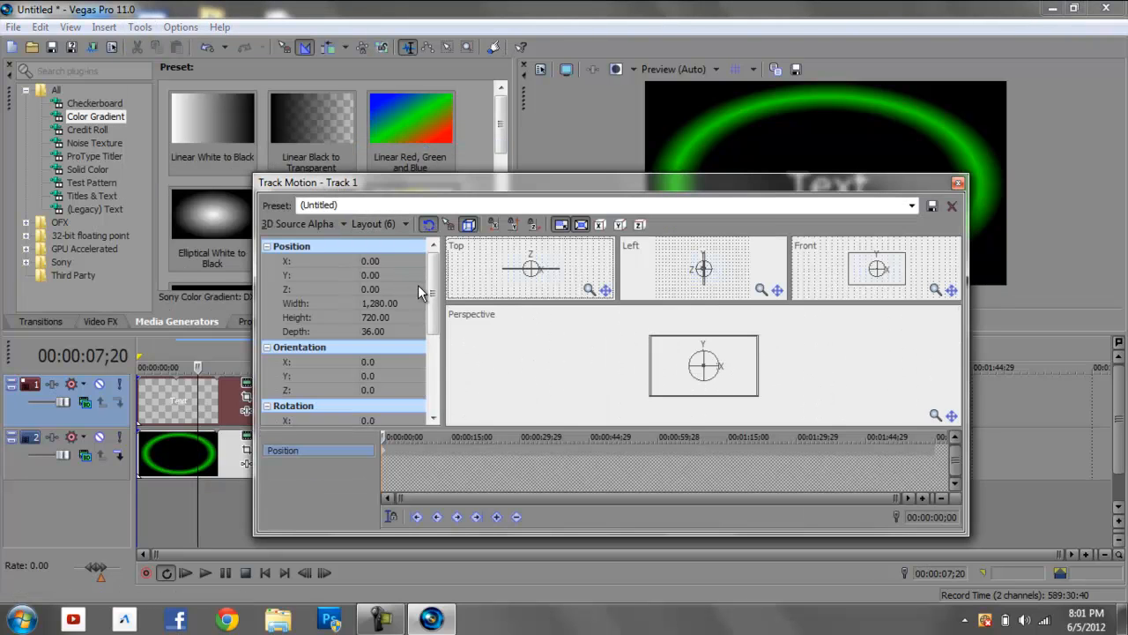
Set the text track's Y rotation to -1,000 at the start and move the Track Motion cursor to 00:00:15;11
left_click_drag(432, 295, 434, 335)
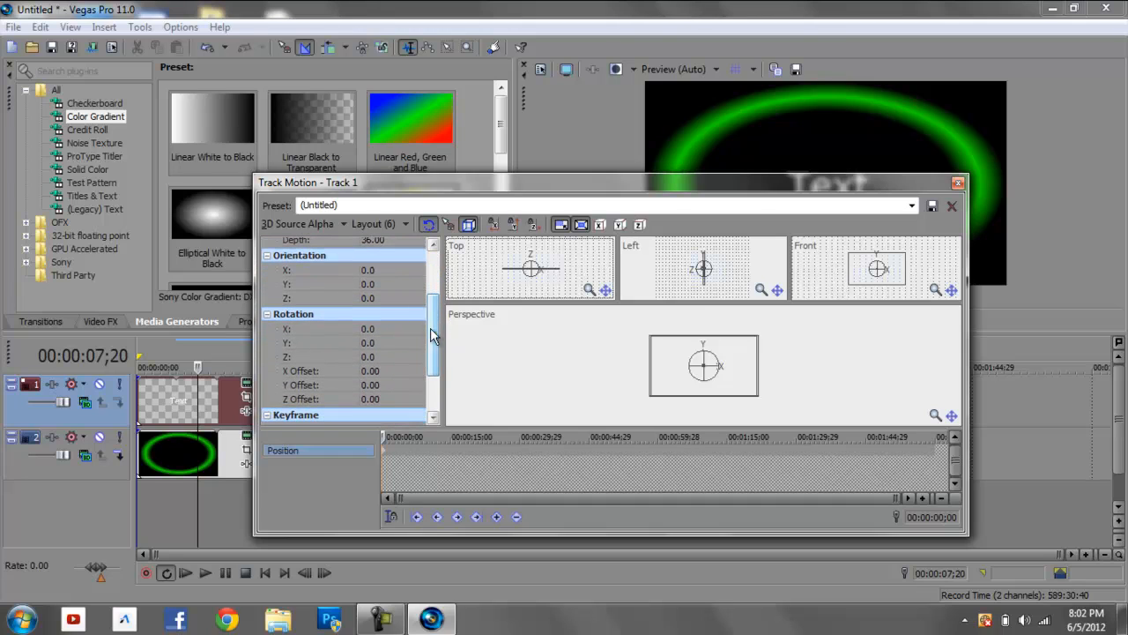
left_click(266, 254)
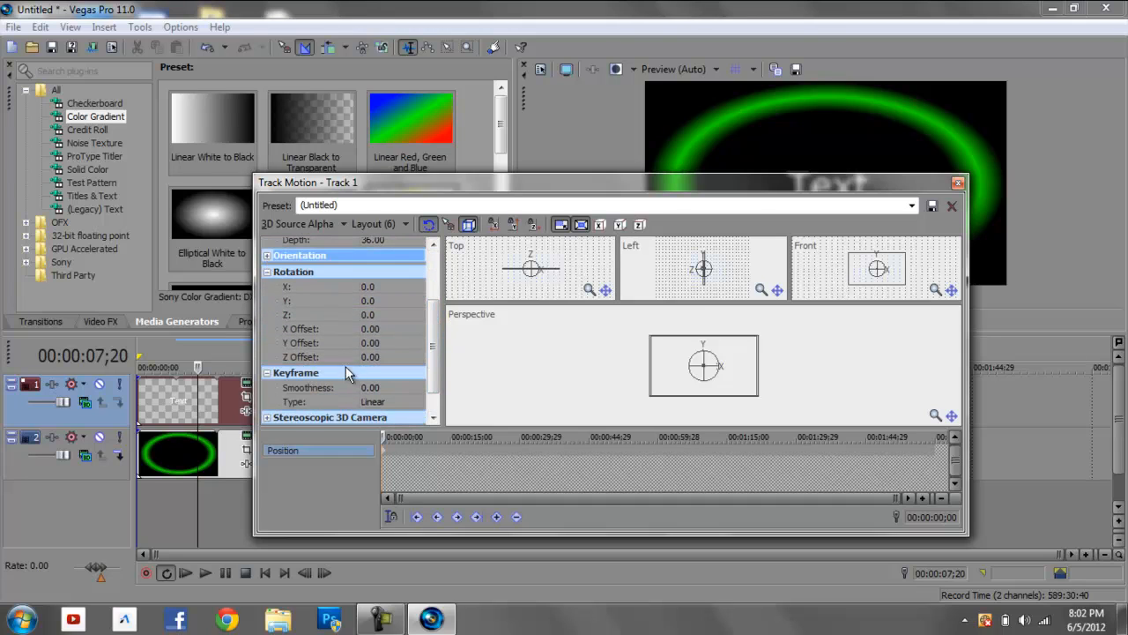
left_click(266, 373)
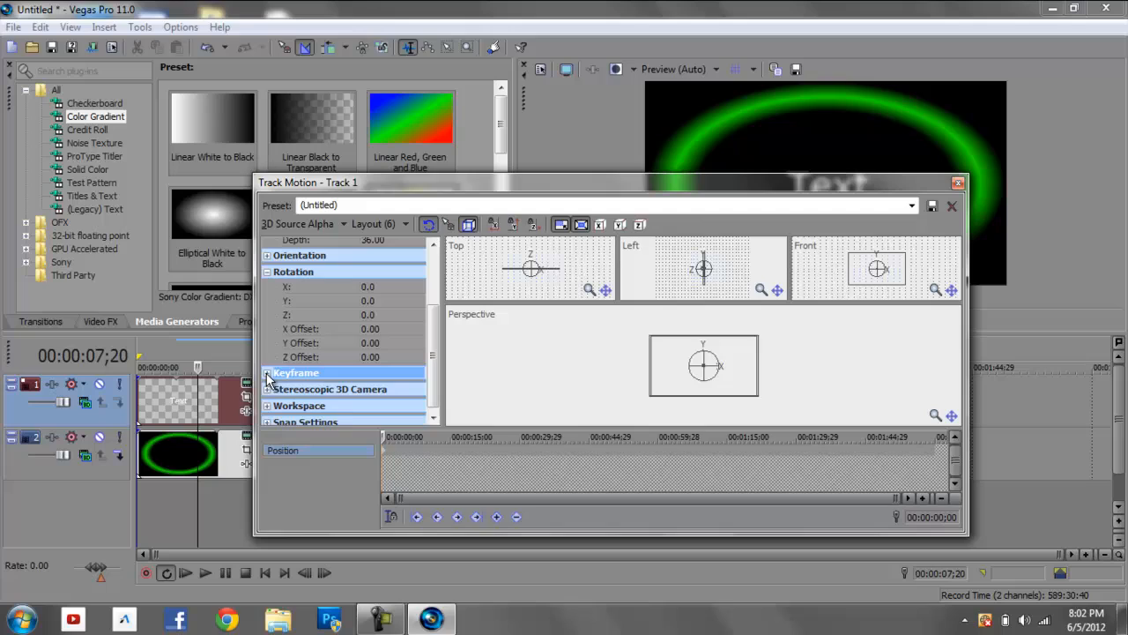
left_click(383, 301)
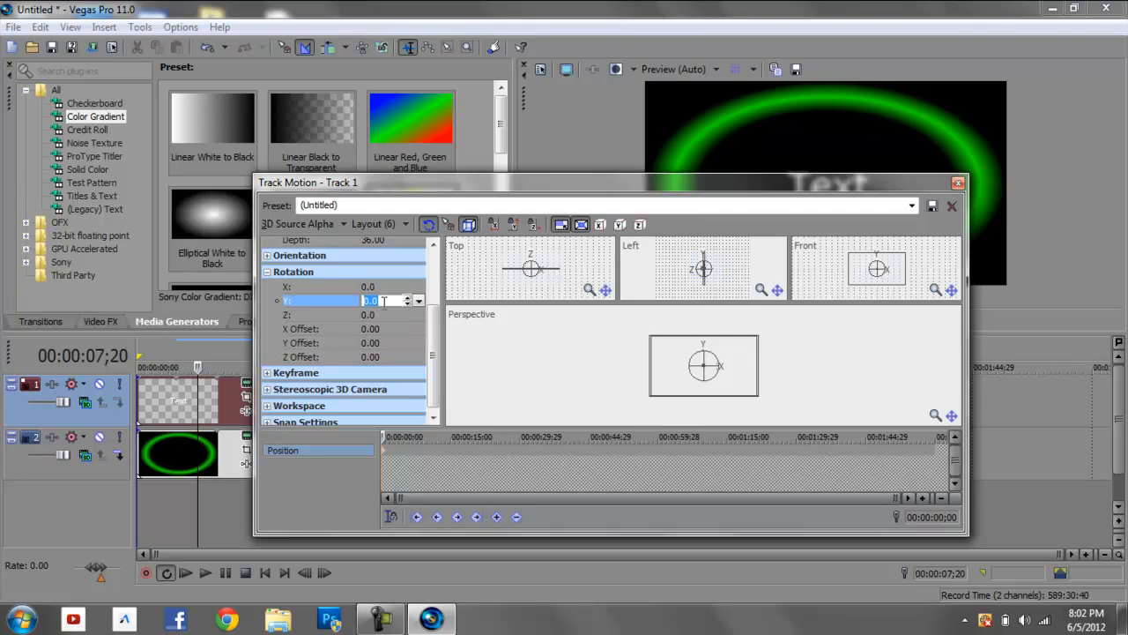
type("-1,00")
key("Return")
left_click_drag(438, 184, 515, 172)
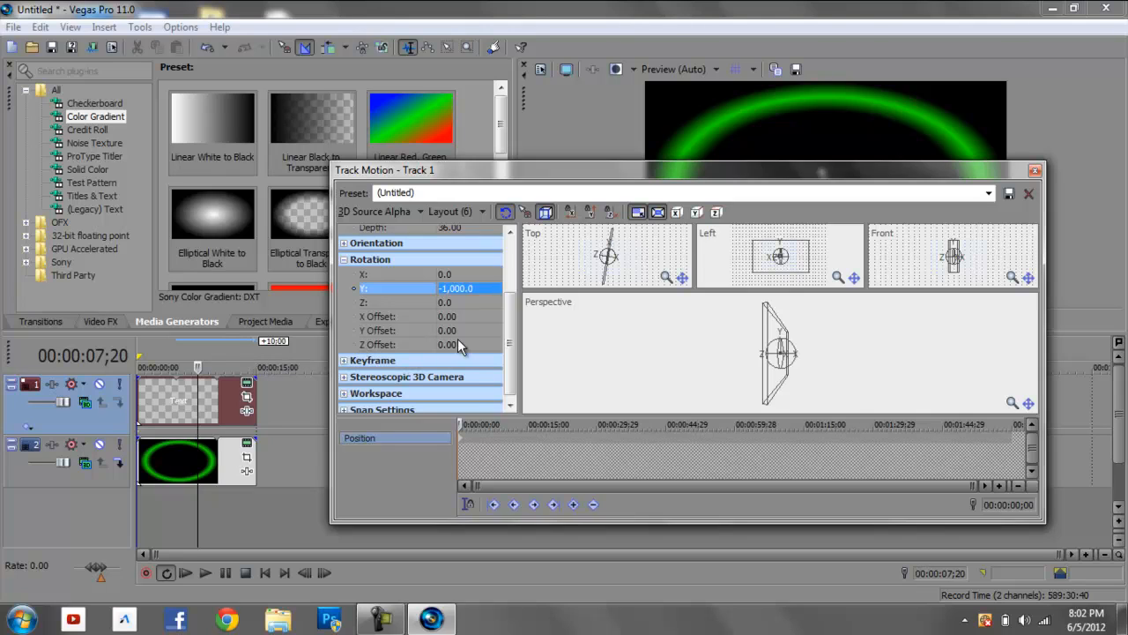
left_click_drag(462, 424, 529, 420)
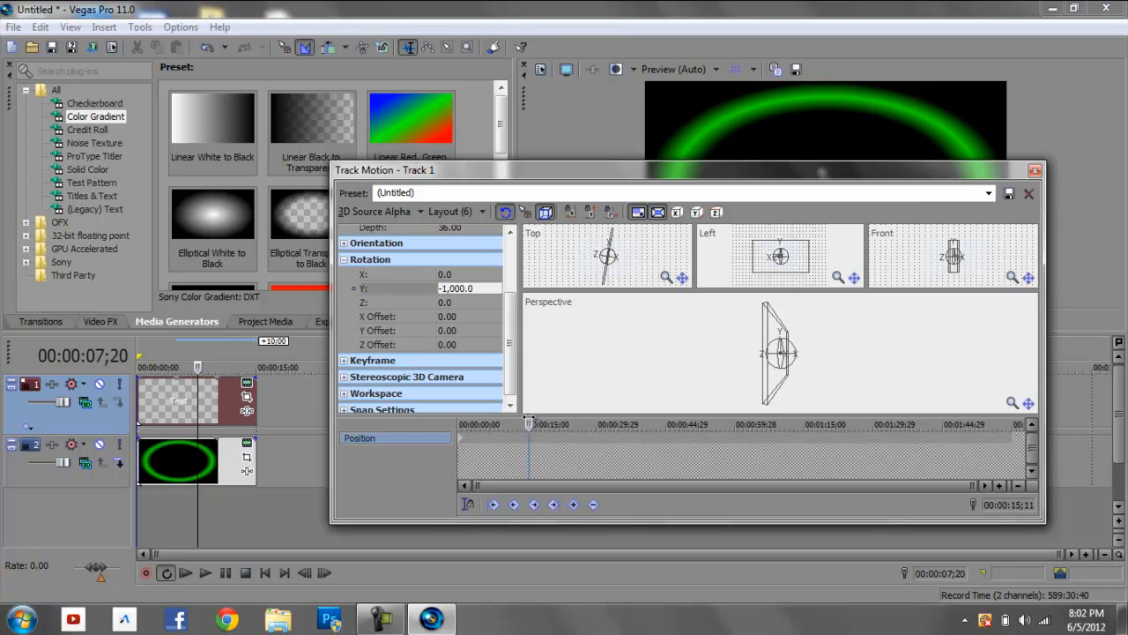
left_click(470, 302)
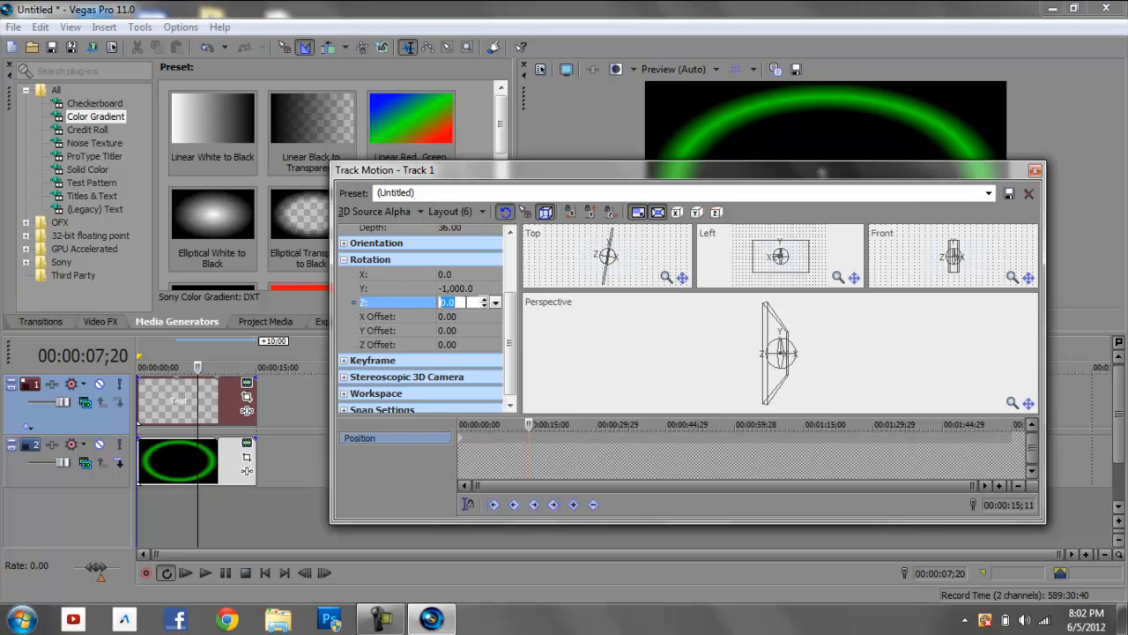
type("85")
left_click(697, 176)
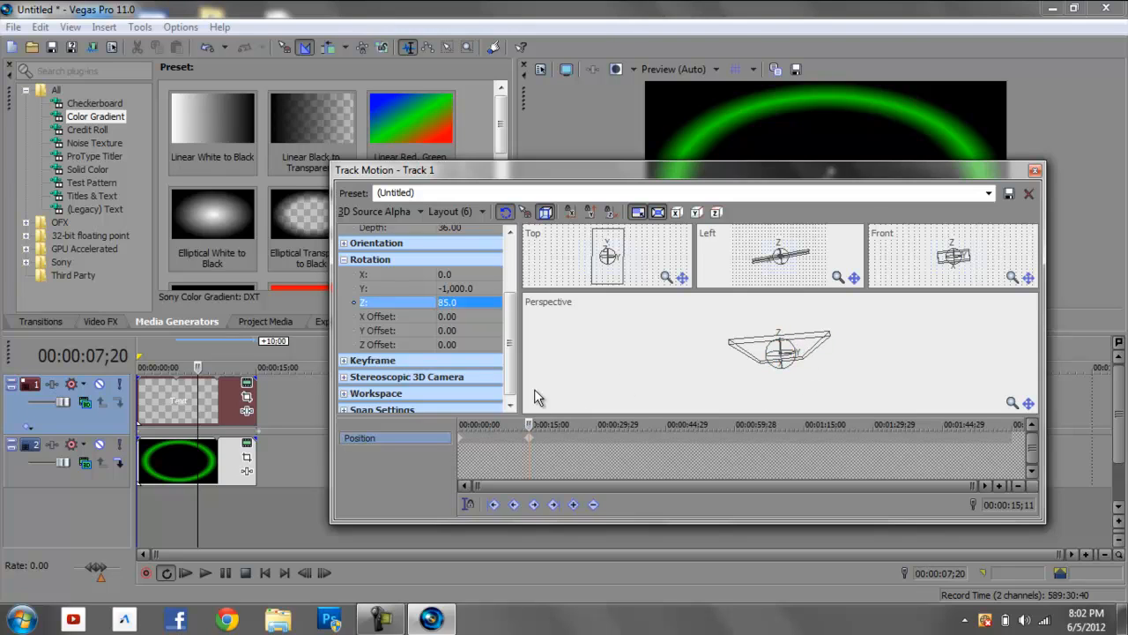
left_click_drag(529, 424, 459, 424)
left_click(530, 440)
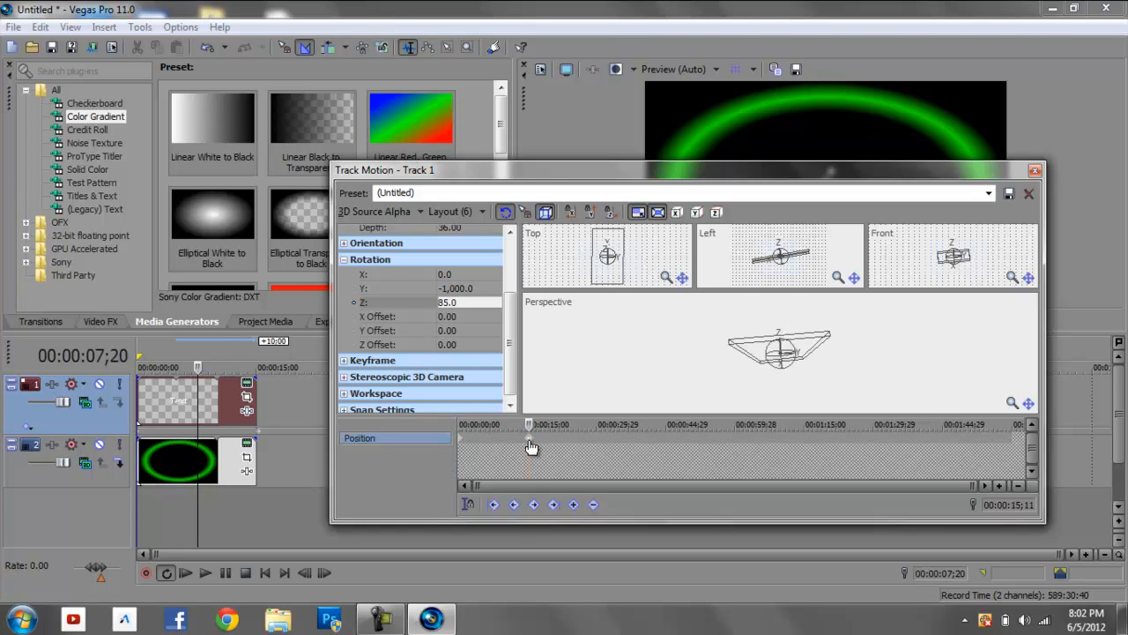
right_click(530, 443)
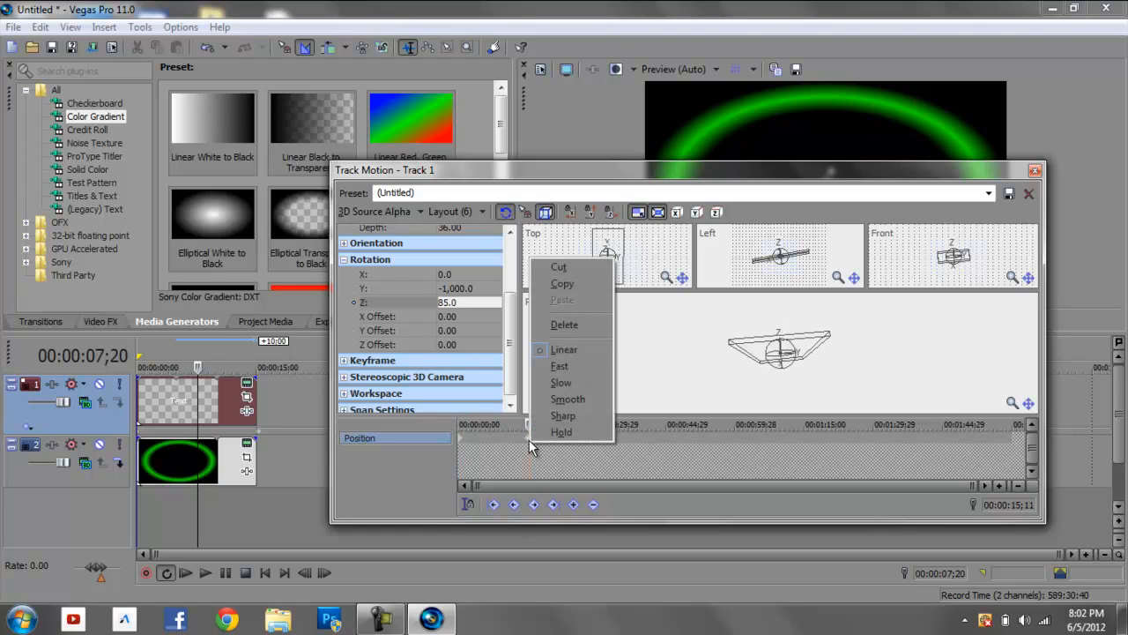
left_click(569, 325)
Set the text track's Y rotation to 85 at 00:00:15;11, check the motion between the keyframes, and close Track Motion
left_click(487, 289)
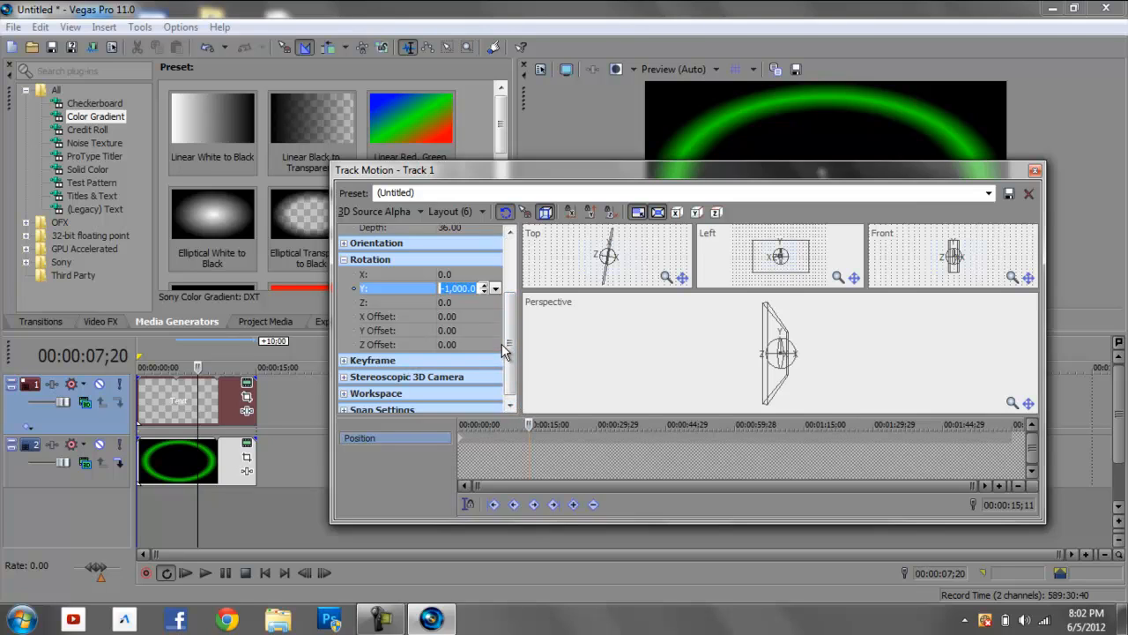
type("85")
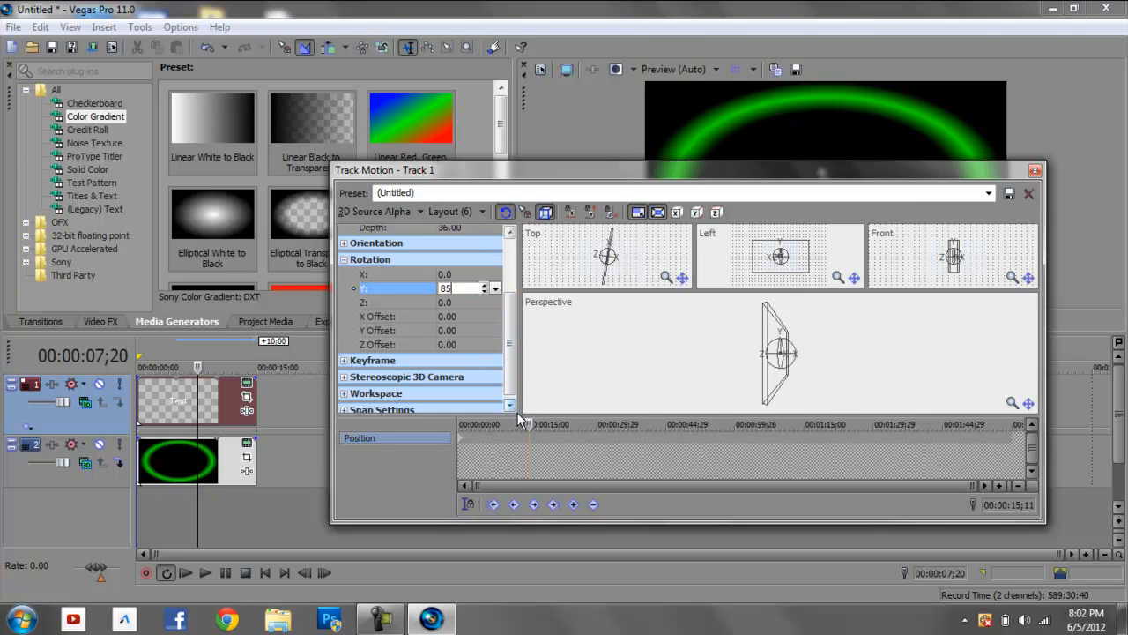
key("Return")
left_click_drag(527, 424, 452, 426)
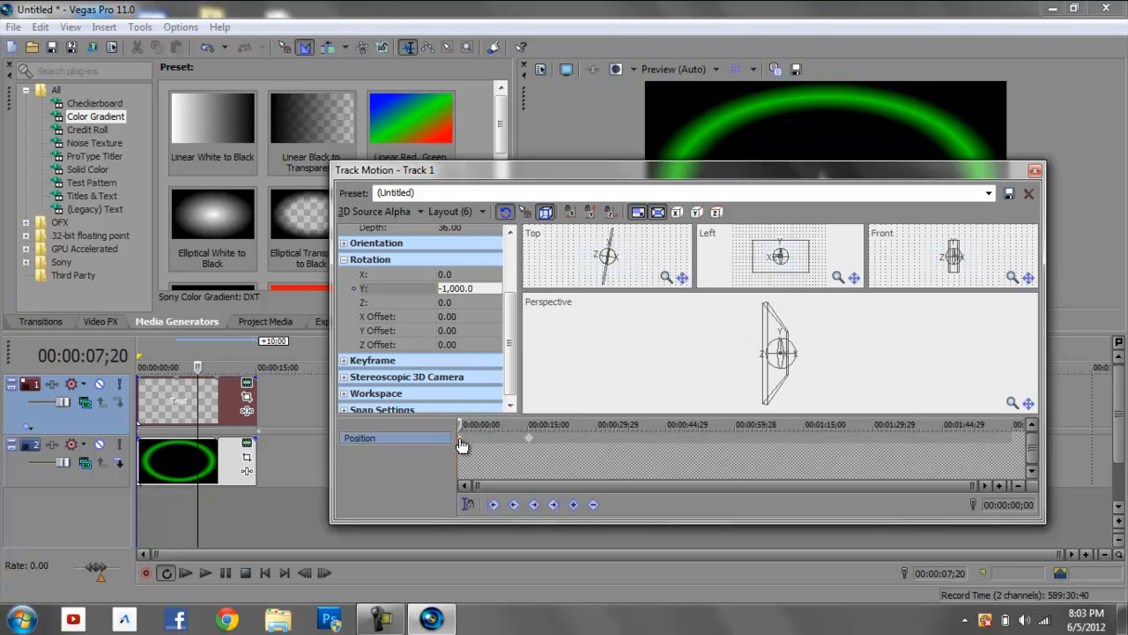
left_click(460, 424)
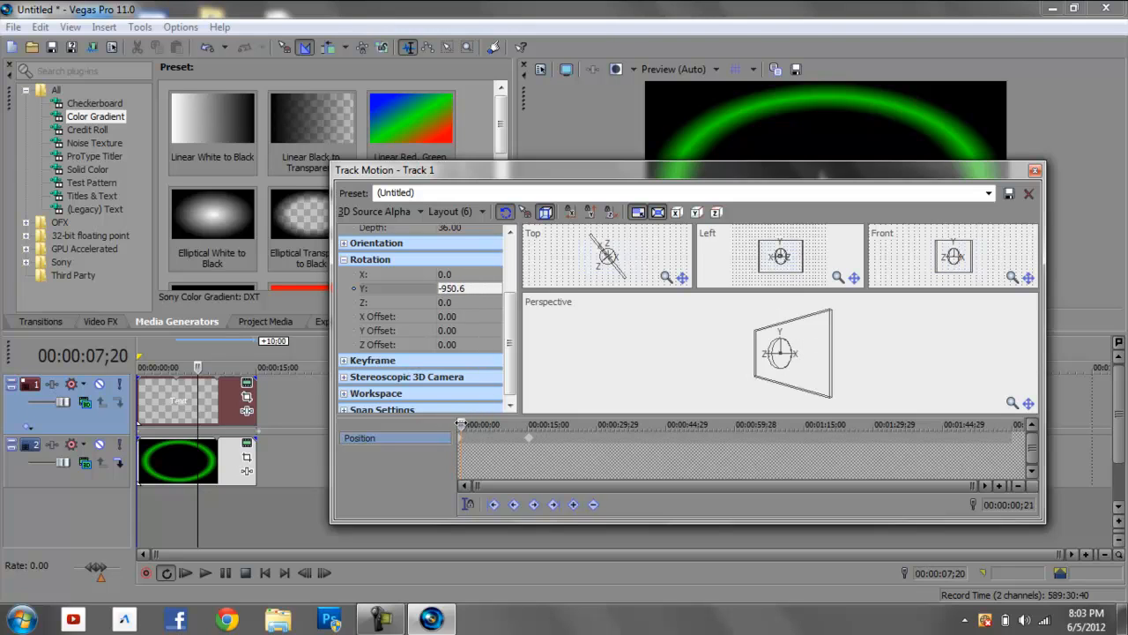
left_click_drag(460, 424, 529, 424)
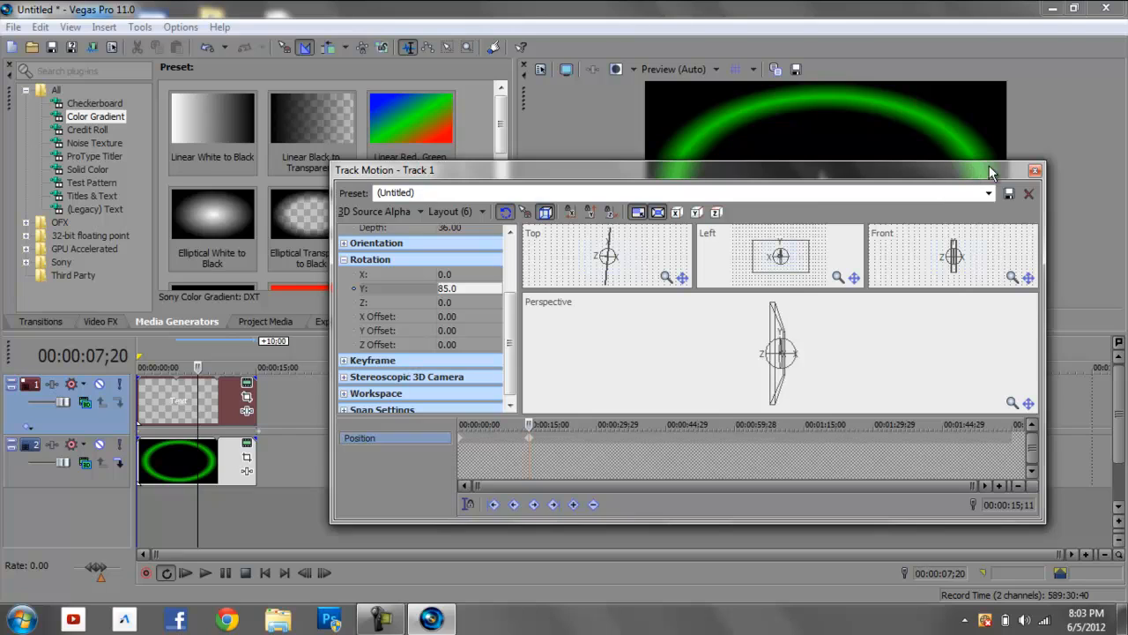
left_click(1035, 174)
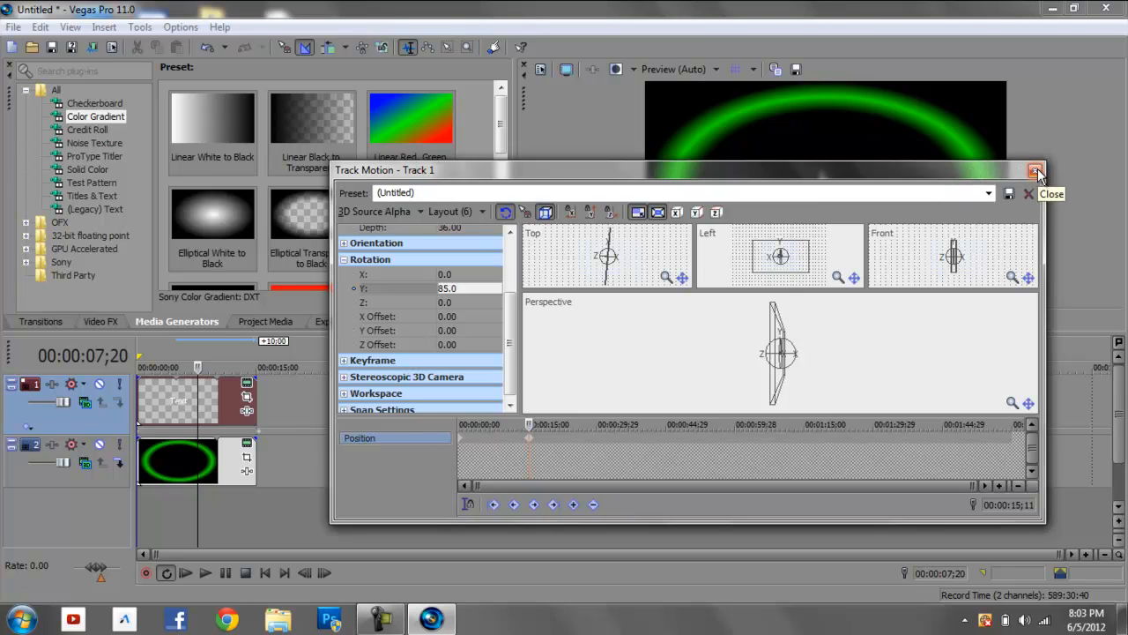
left_click(1036, 173)
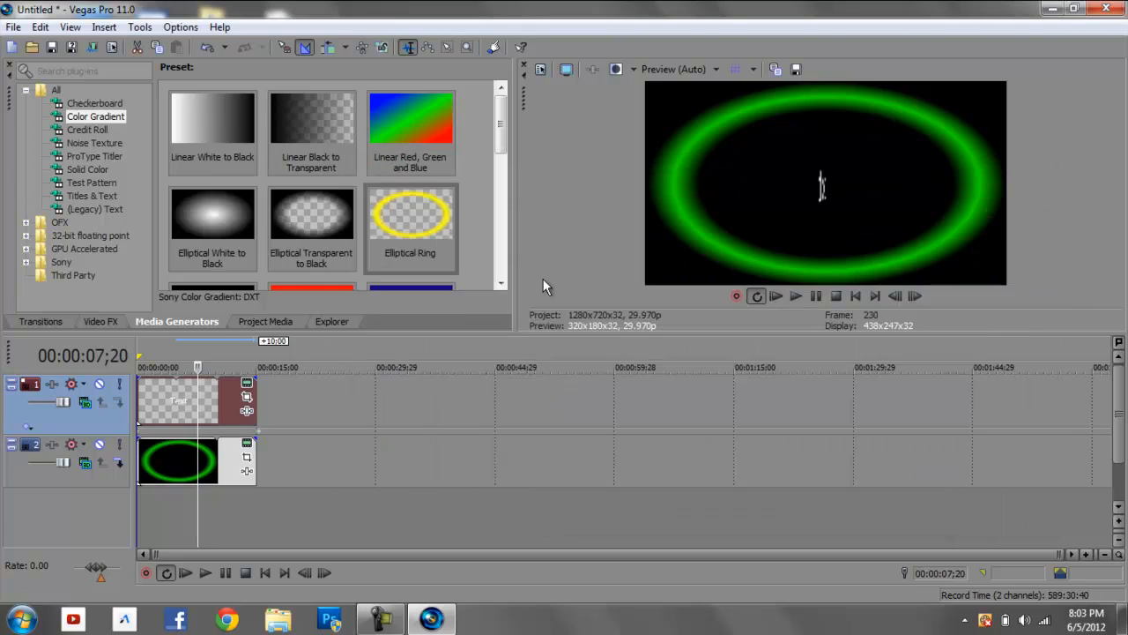
Open Track Motion for the ring track and set its Y rotation to -1,000 at the start
left_click(160, 460)
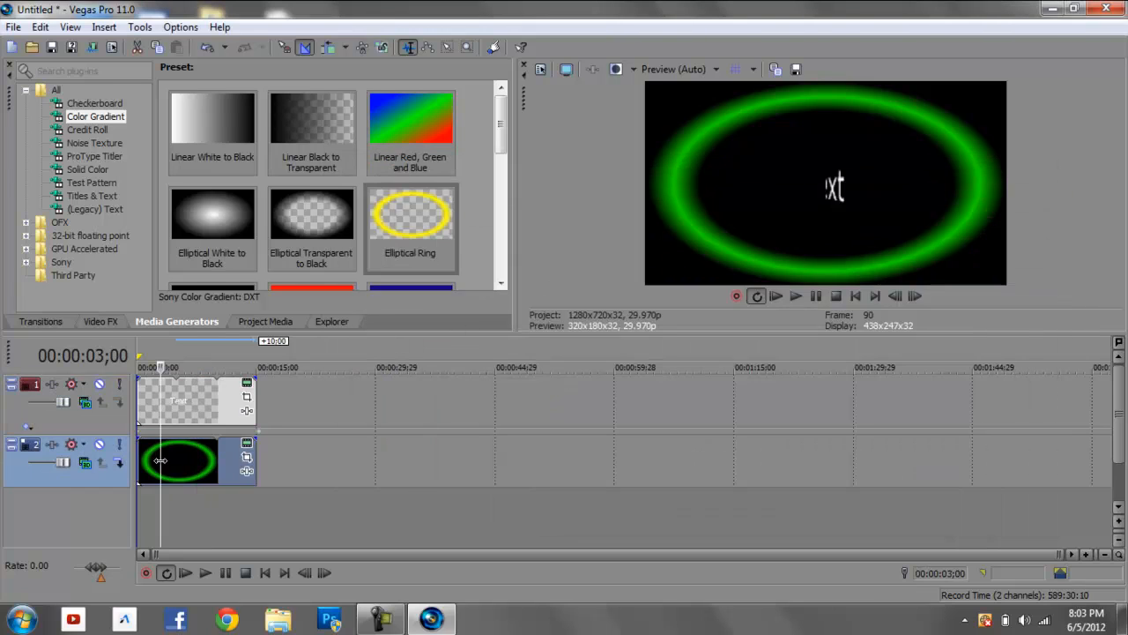
left_click(141, 29)
mouse_move(193, 63)
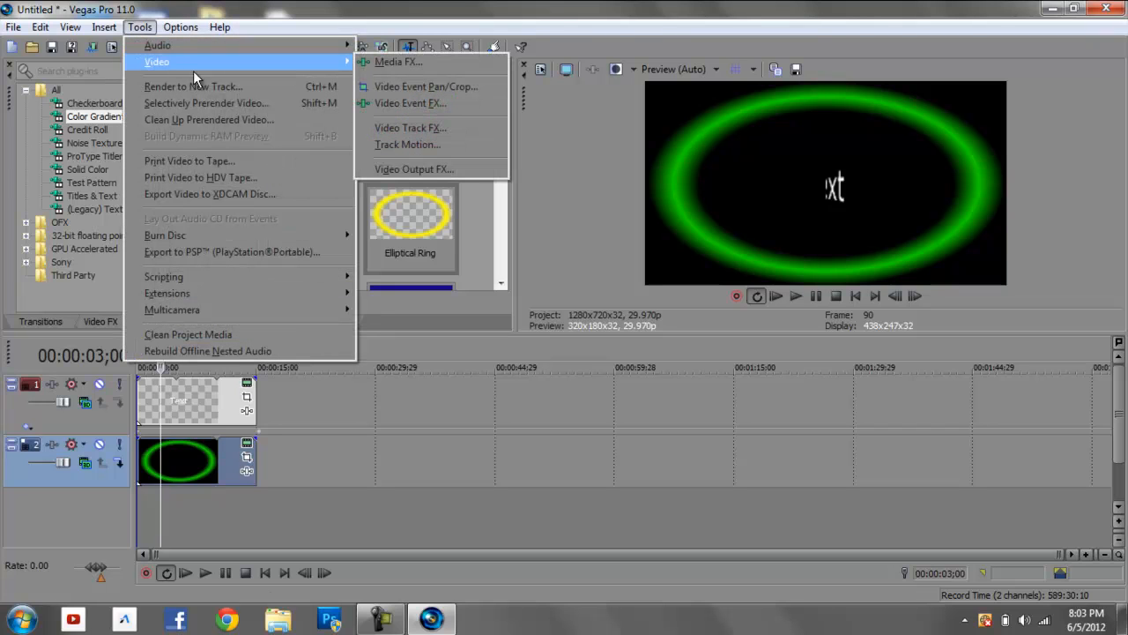
left_click(426, 141)
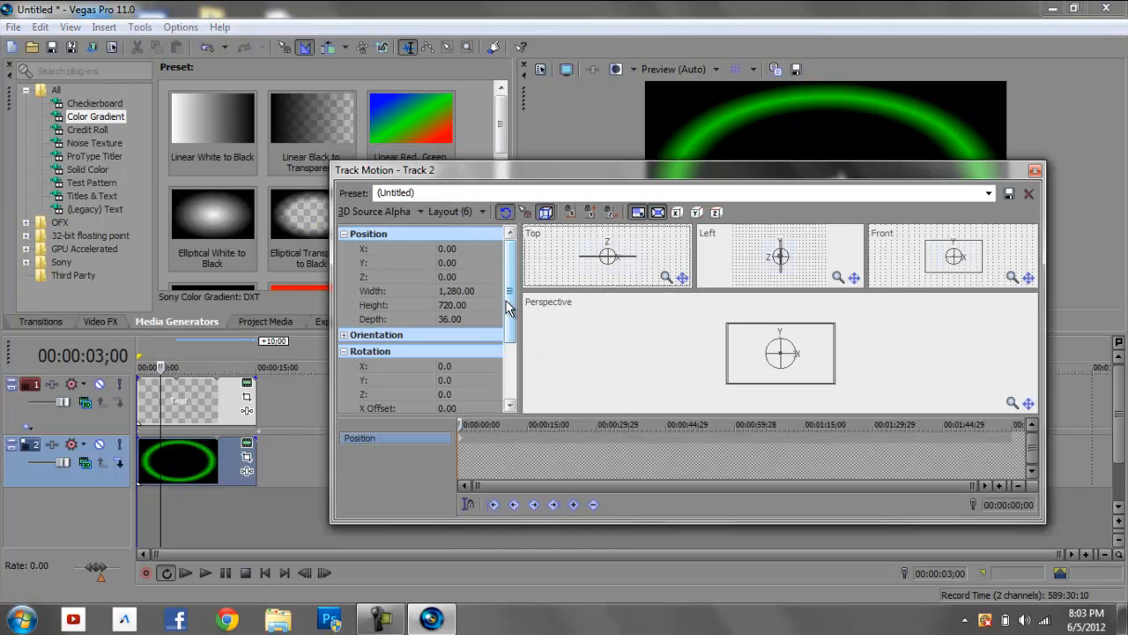
left_click_drag(510, 320, 509, 350)
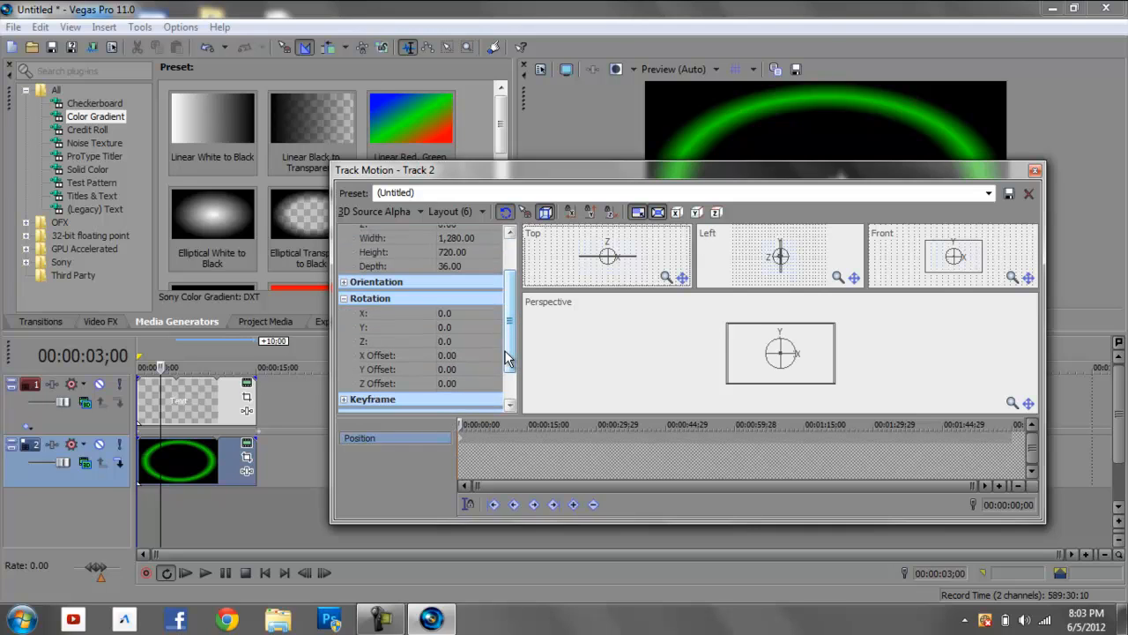
left_click(455, 327)
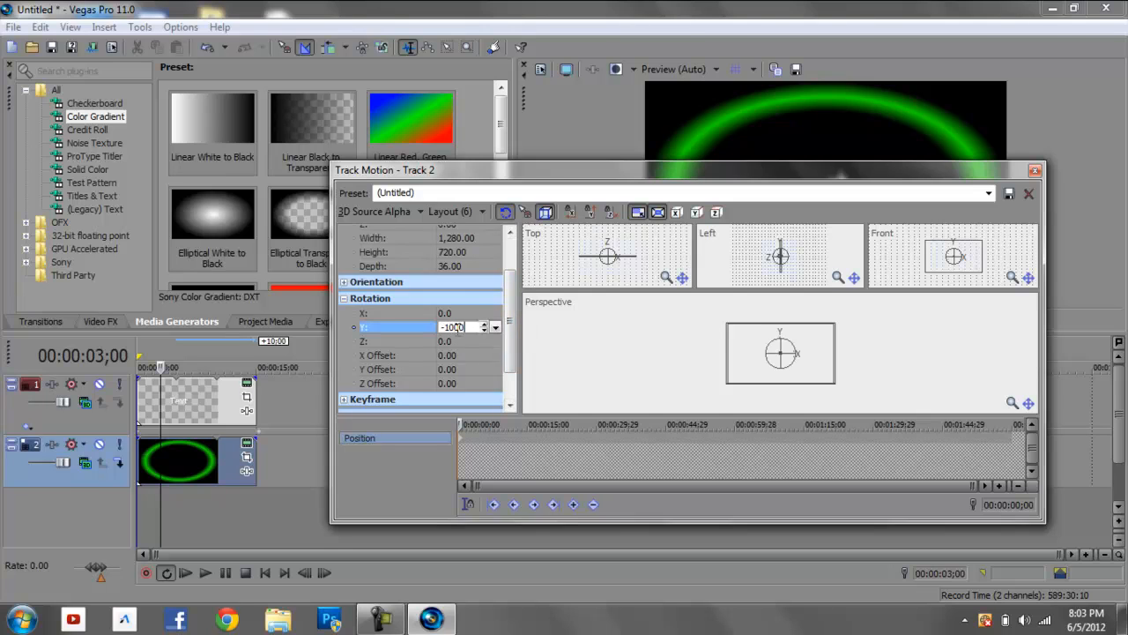
Set the ring track's Y rotation to 85 at 00:00:15;06 and close Track Motion
left_click_drag(459, 424, 516, 421)
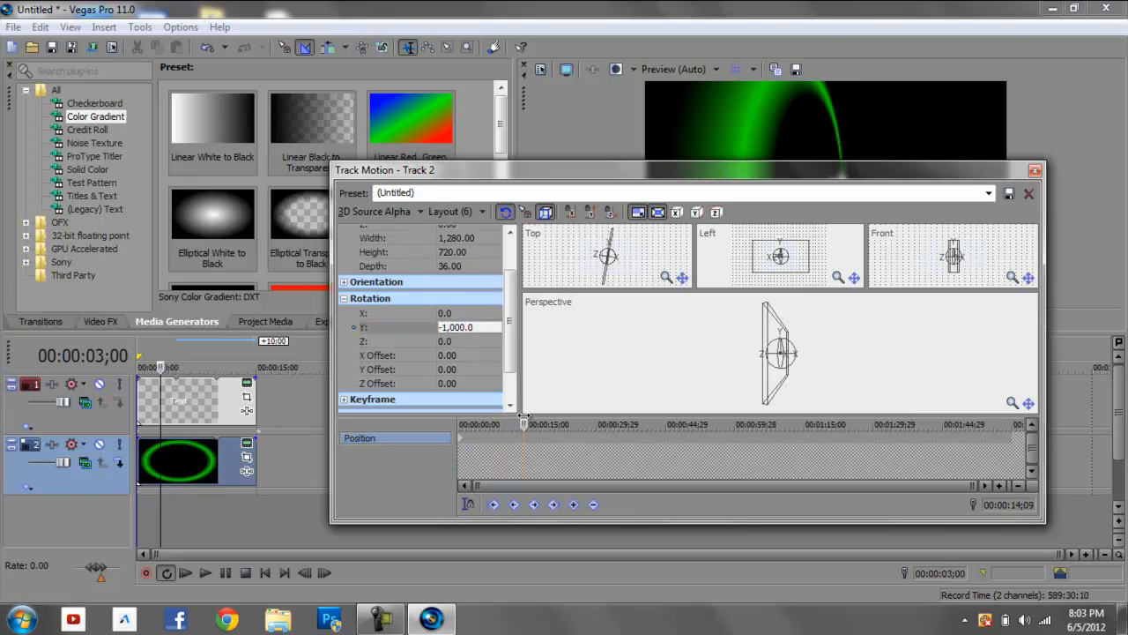
left_click(474, 327)
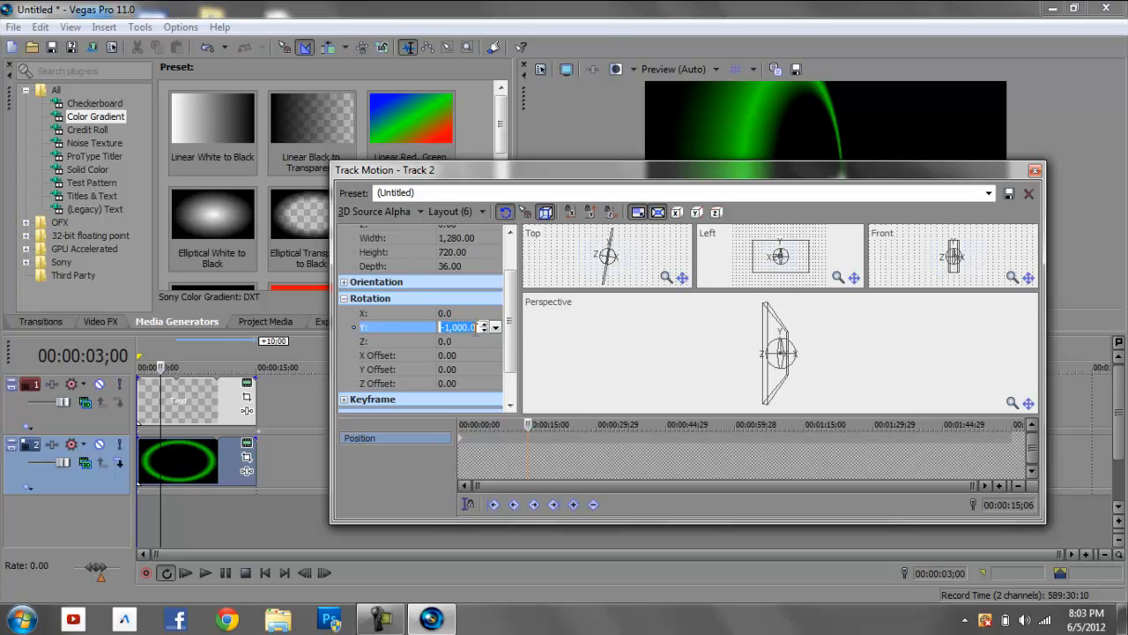
type("85")
key("Return")
left_click(1034, 171)
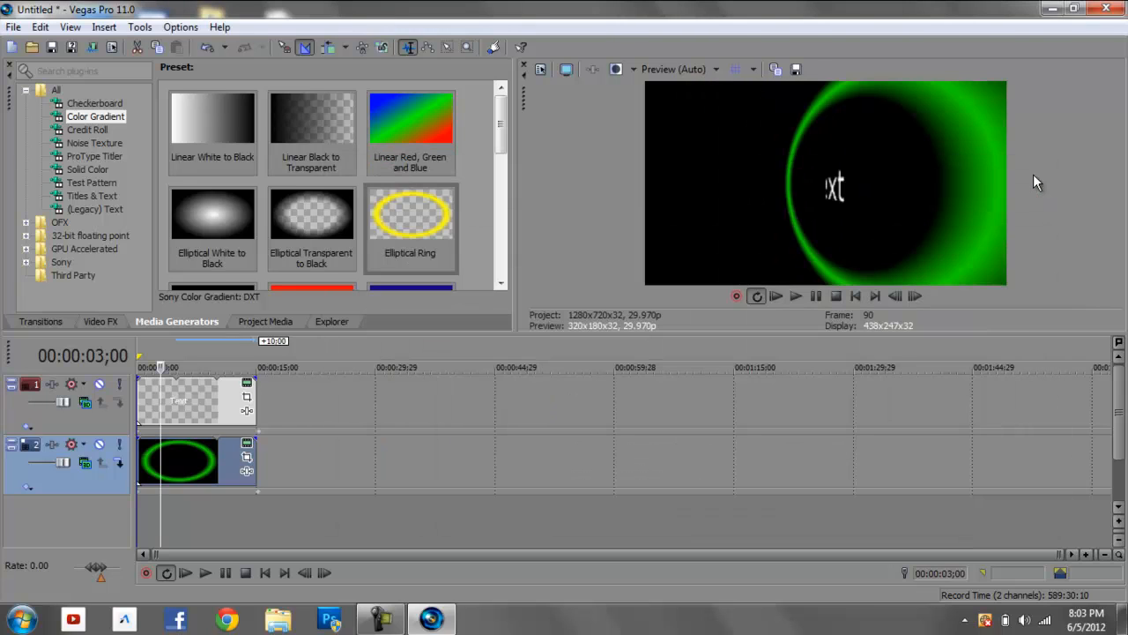
Play the rotating title and ring from the project start, and stop playback
left_click(856, 296)
left_click(800, 301)
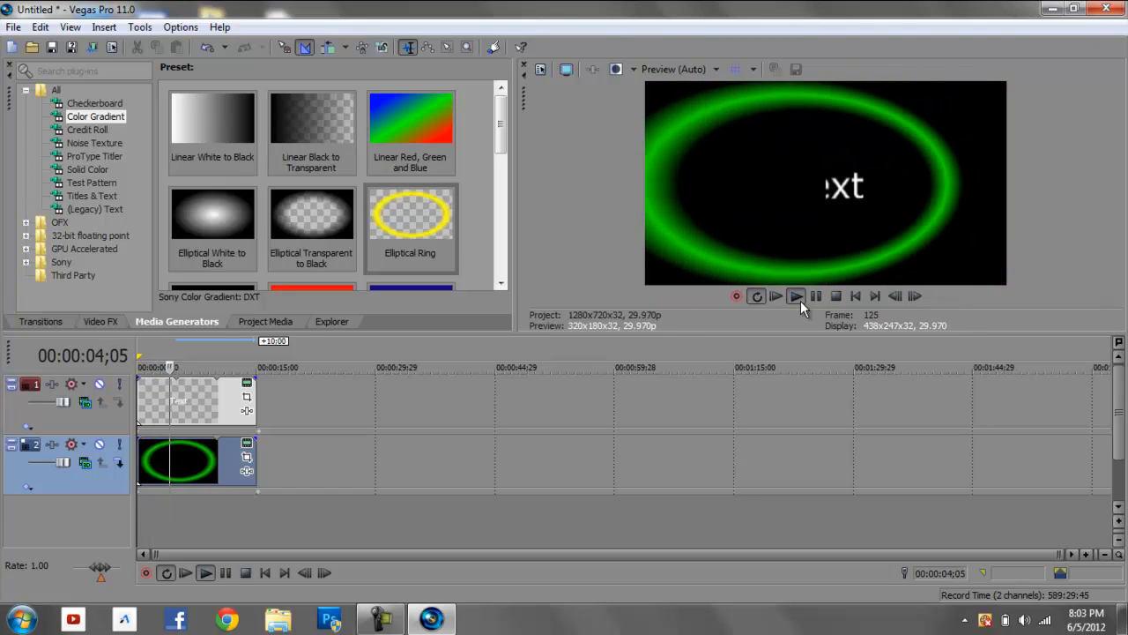
left_click(834, 296)
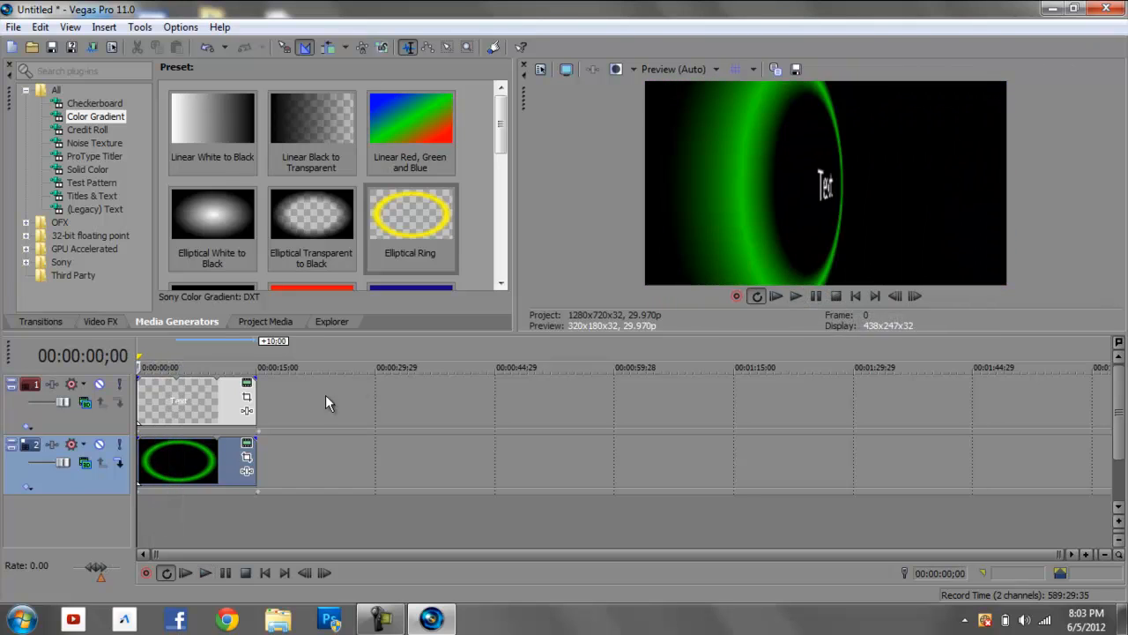
Move the text track's ending Track Motion keyframe to about 00:00:15;00, in line with the end of the event, and close the settings
left_click(180, 410)
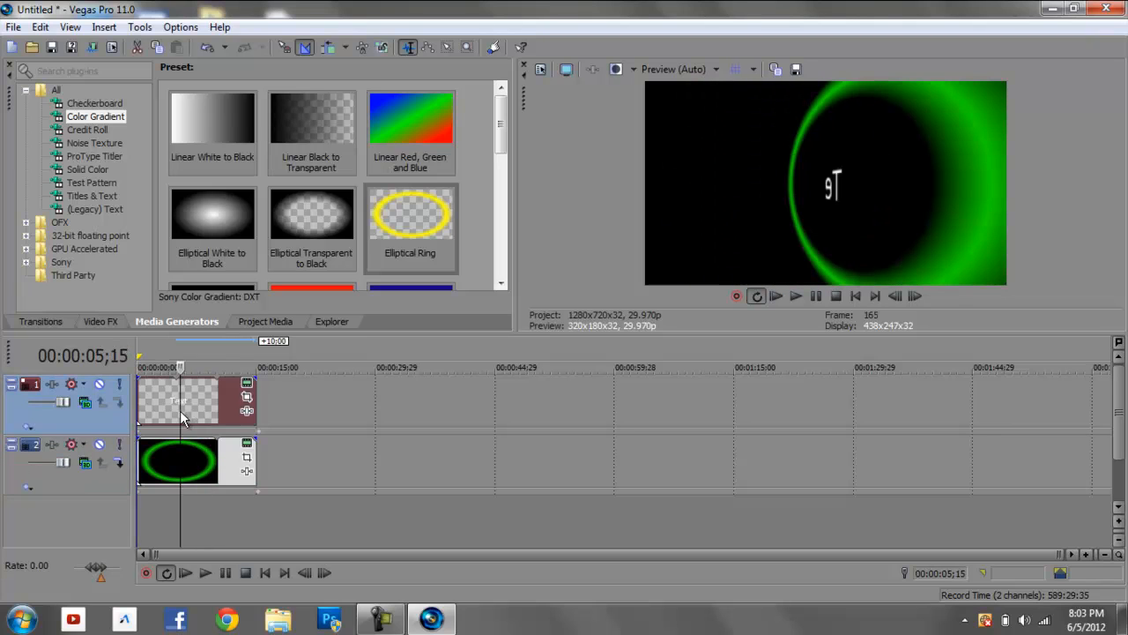
left_click(142, 26)
mouse_move(175, 69)
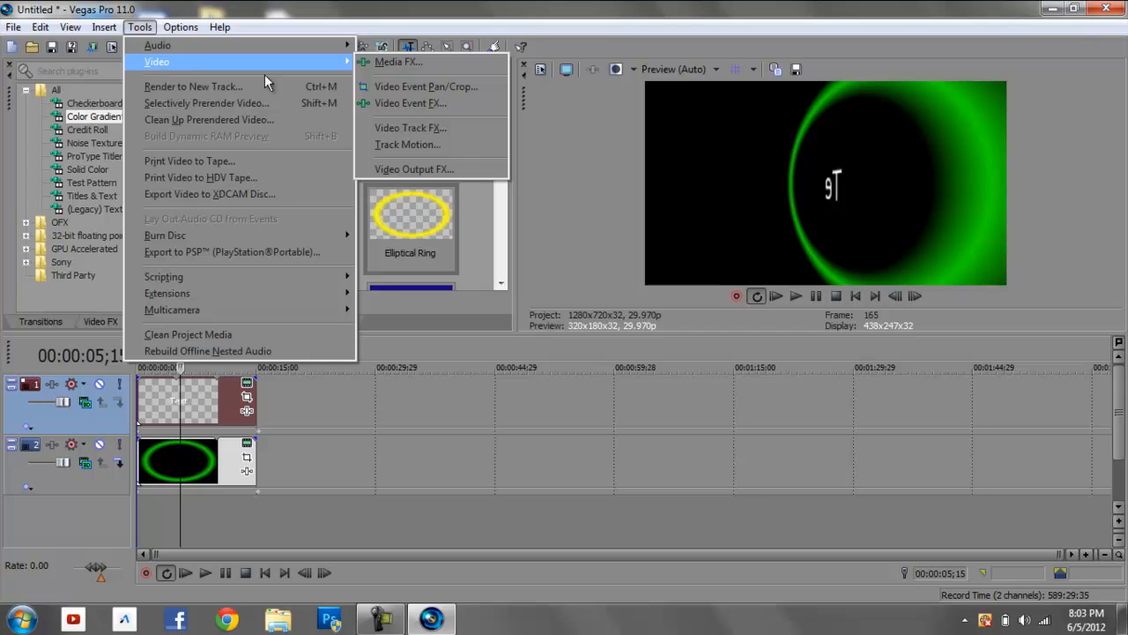
left_click(475, 144)
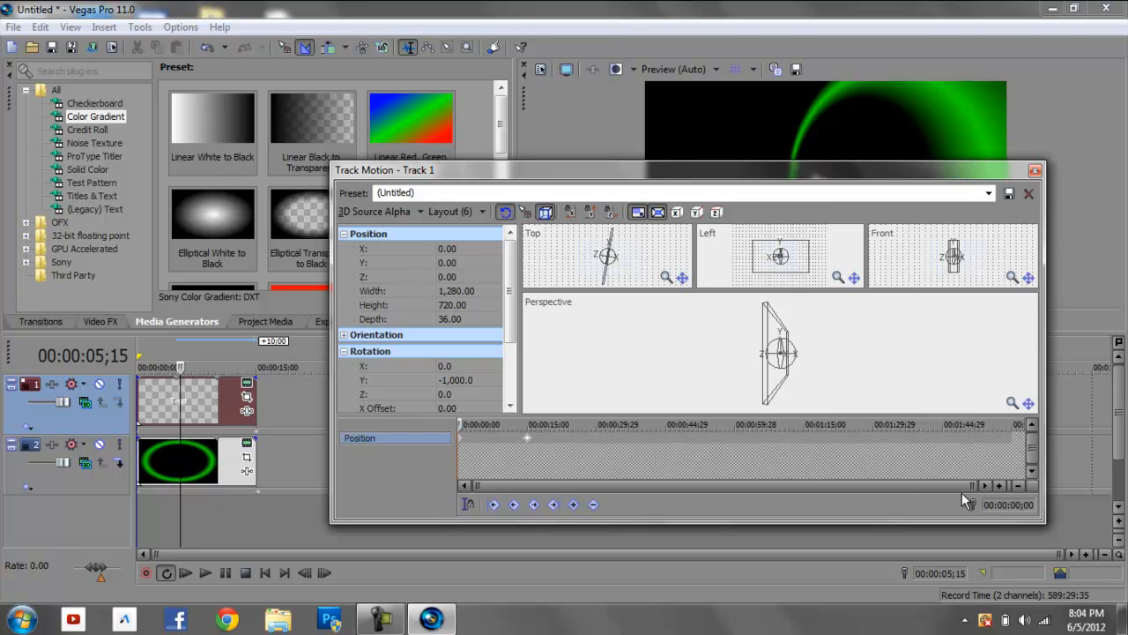
left_click(1001, 485)
left_click(1000, 485)
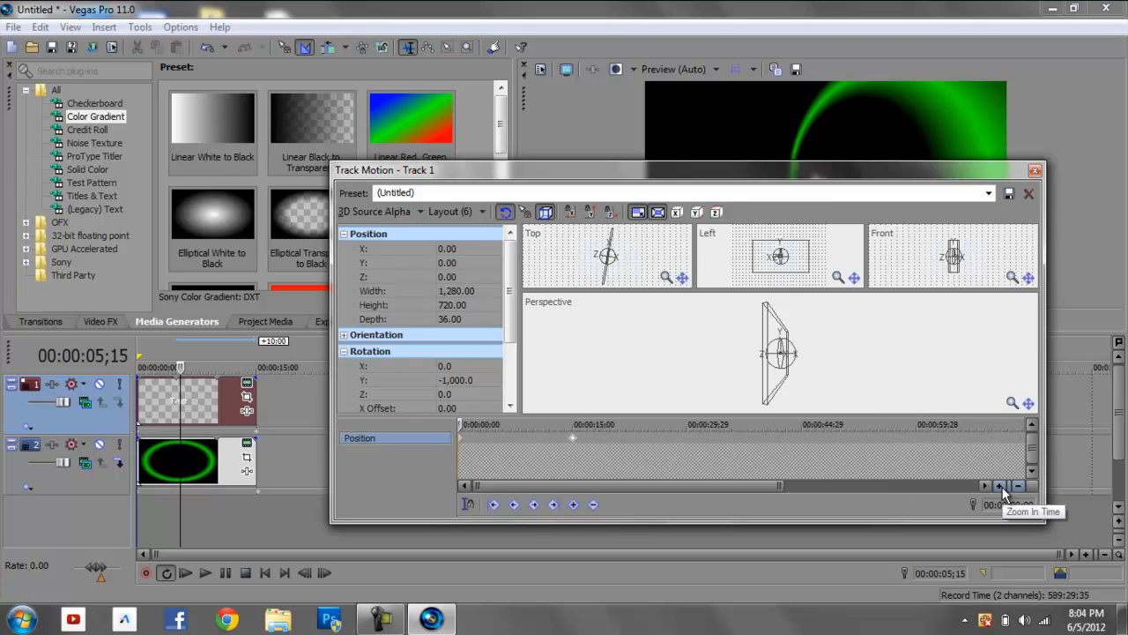
left_click(1001, 486)
left_click(1001, 486)
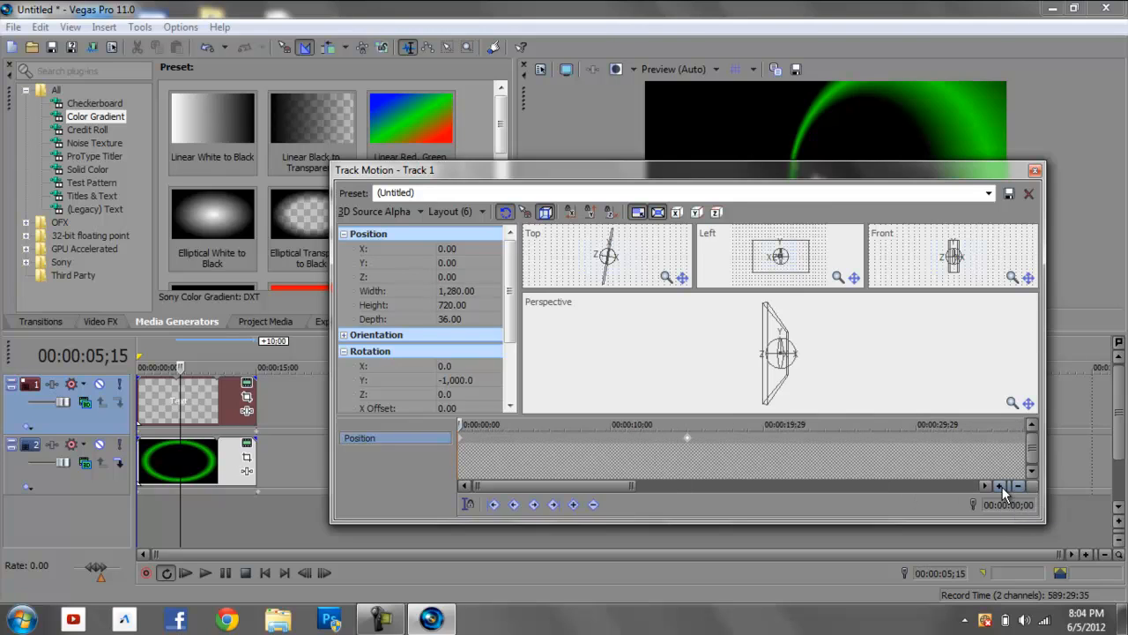
left_click(1001, 487)
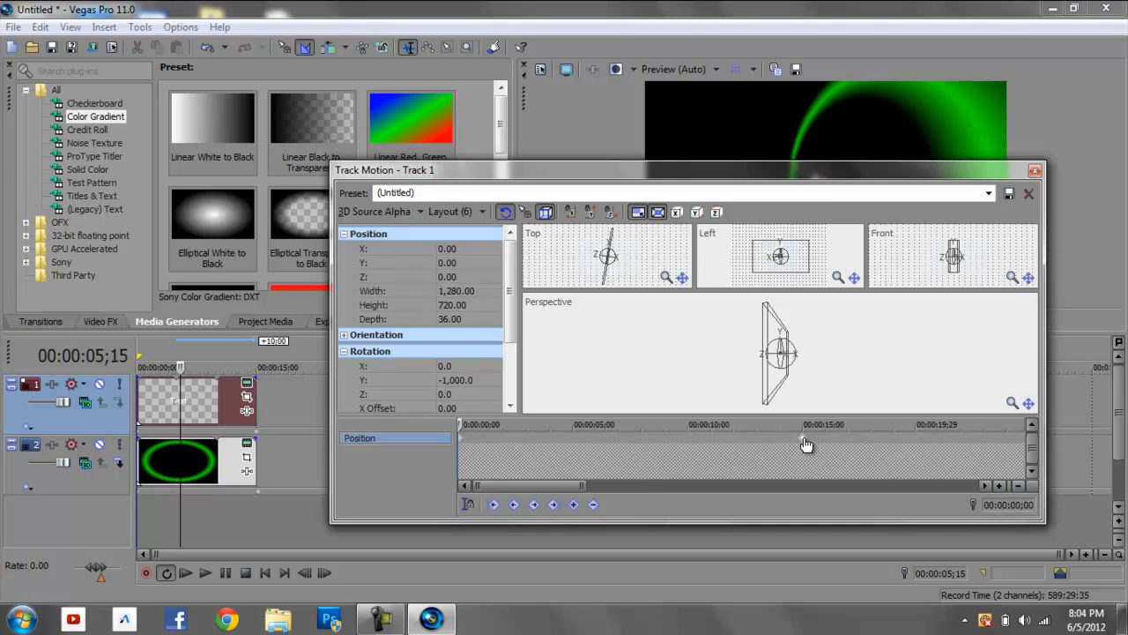
left_click(1034, 170)
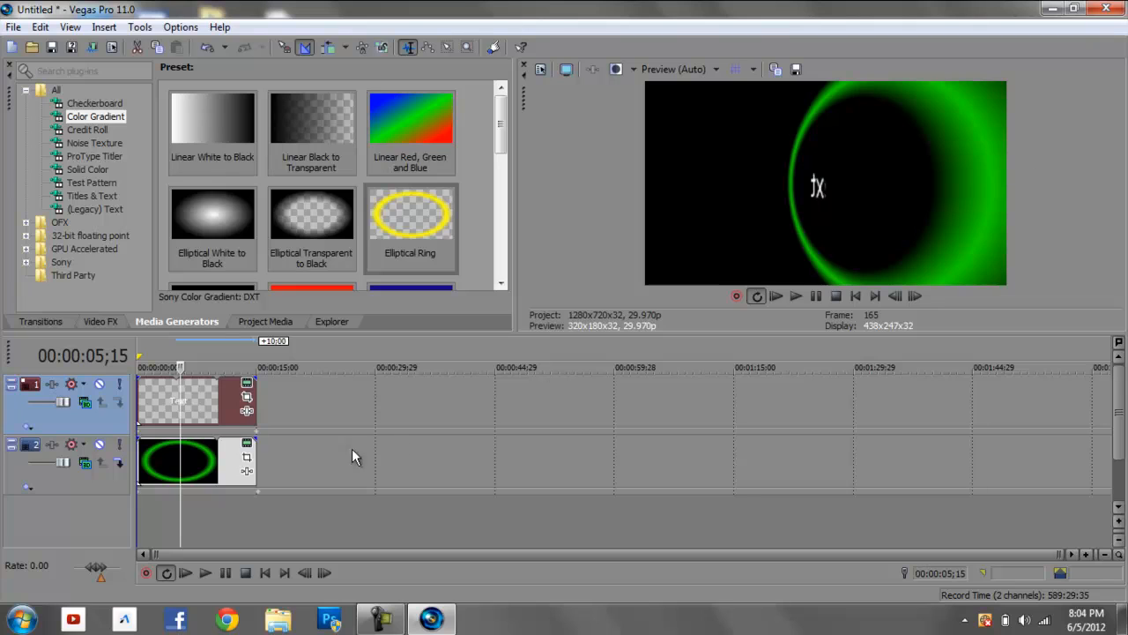
Open the Track Motion settings of the green ring's track
left_click(212, 455)
left_click(141, 27)
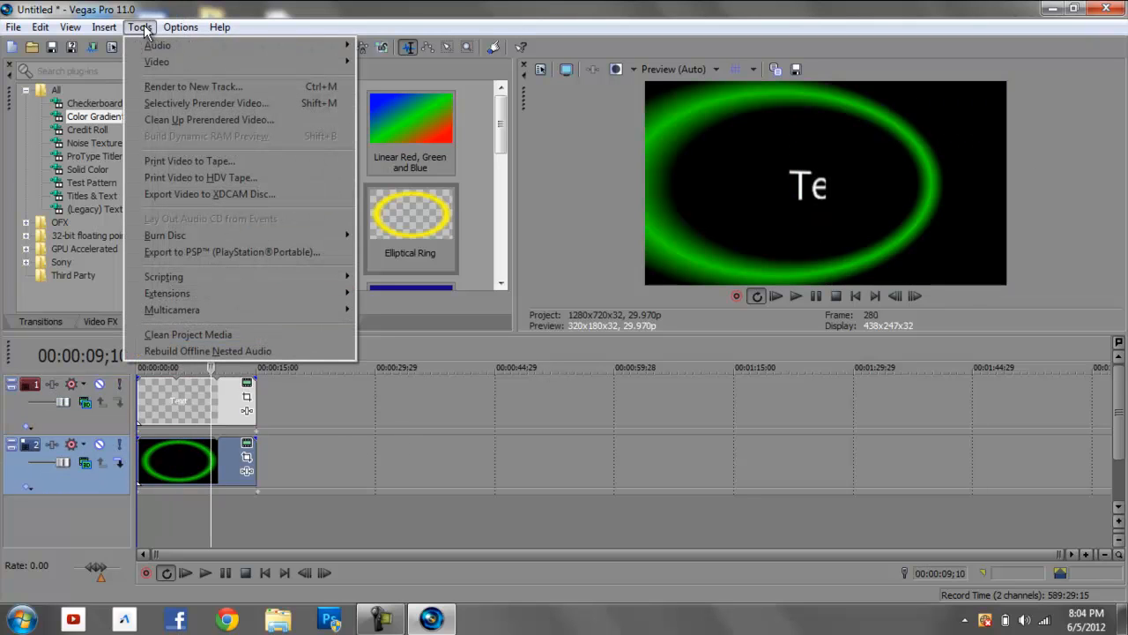
mouse_move(162, 59)
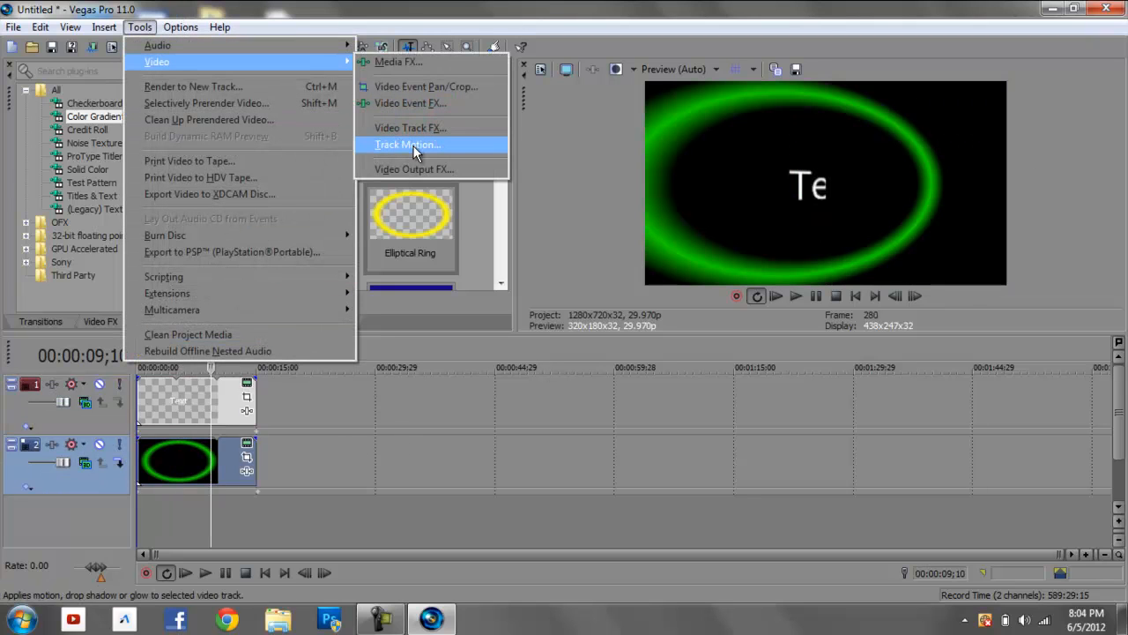
left_click(410, 145)
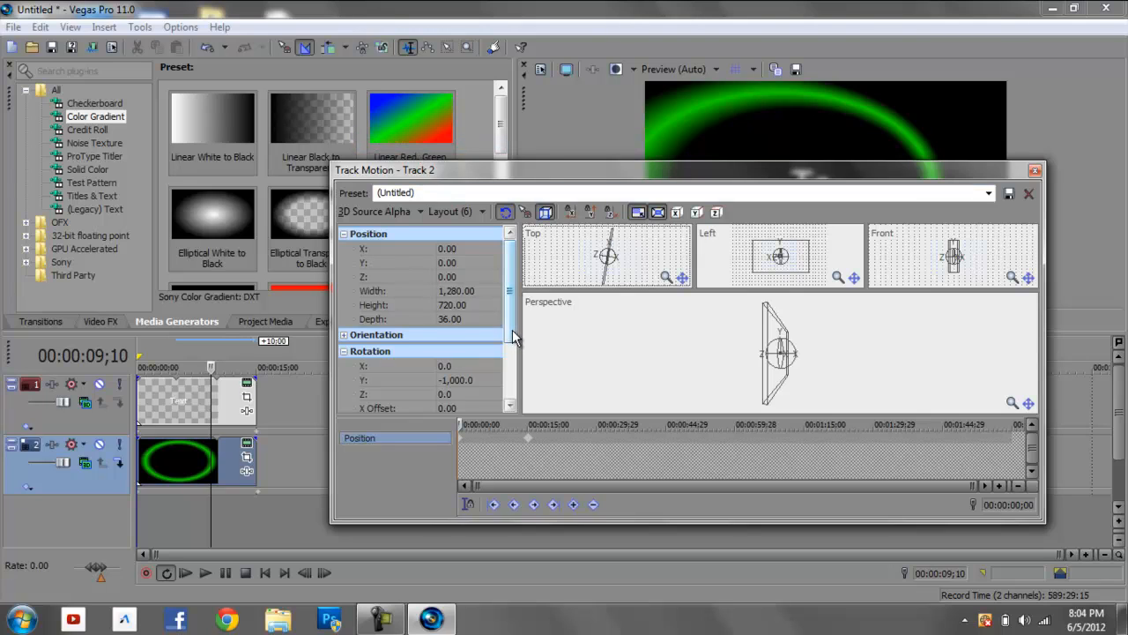
left_click_drag(512, 338, 514, 361)
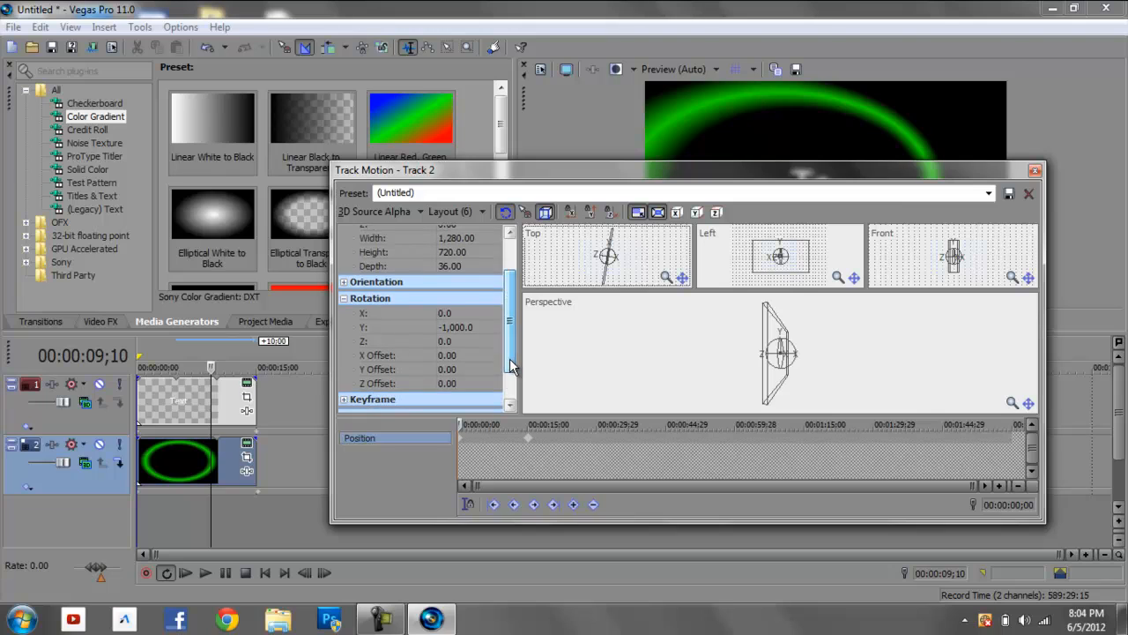
Move the ring track's ending Track Motion keyframe to about 00:00:15;00, in line with the end of the event, and close the settings
left_click(1002, 489)
left_click(1002, 489)
left_click(1002, 489)
left_click(1002, 489)
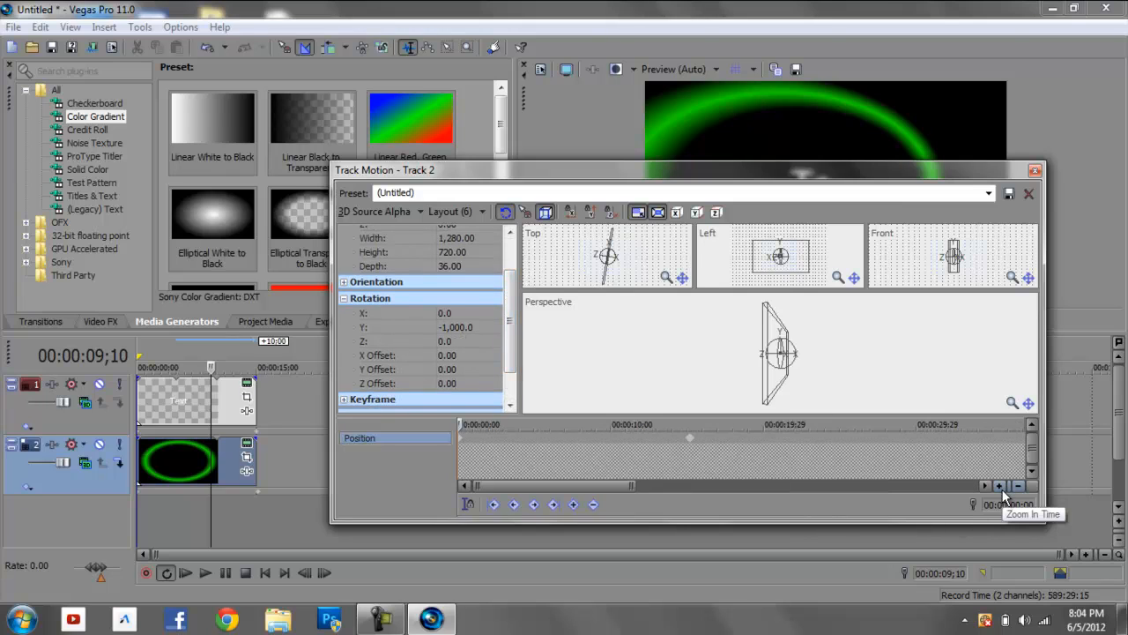
left_click(1002, 485)
left_click(1002, 486)
left_click(1002, 486)
left_click(1002, 485)
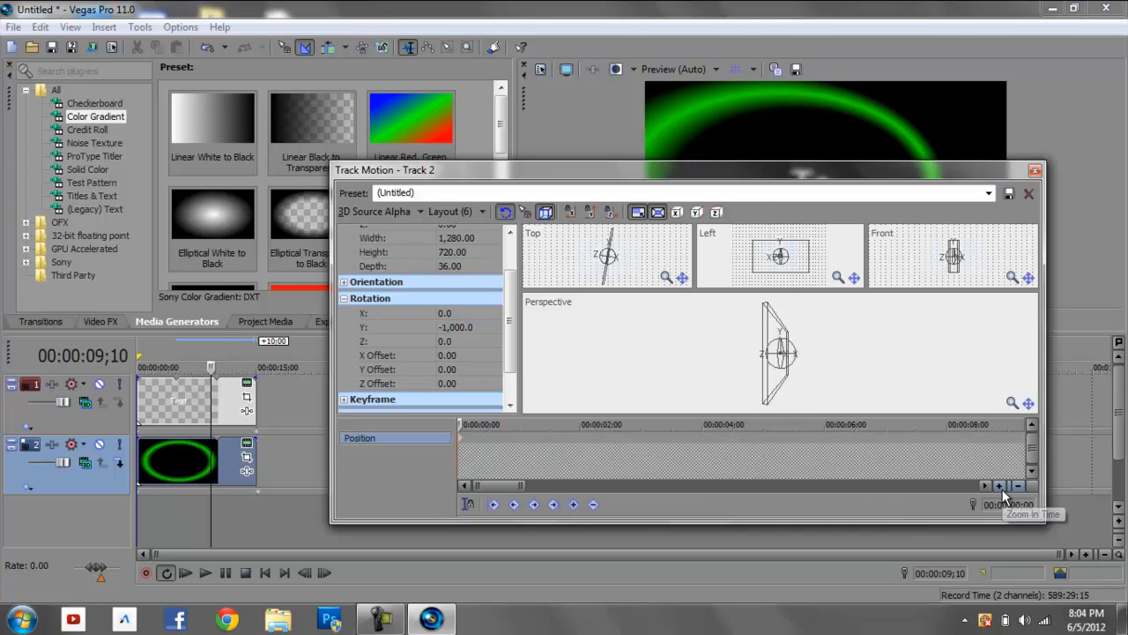
left_click_drag(499, 485, 548, 490)
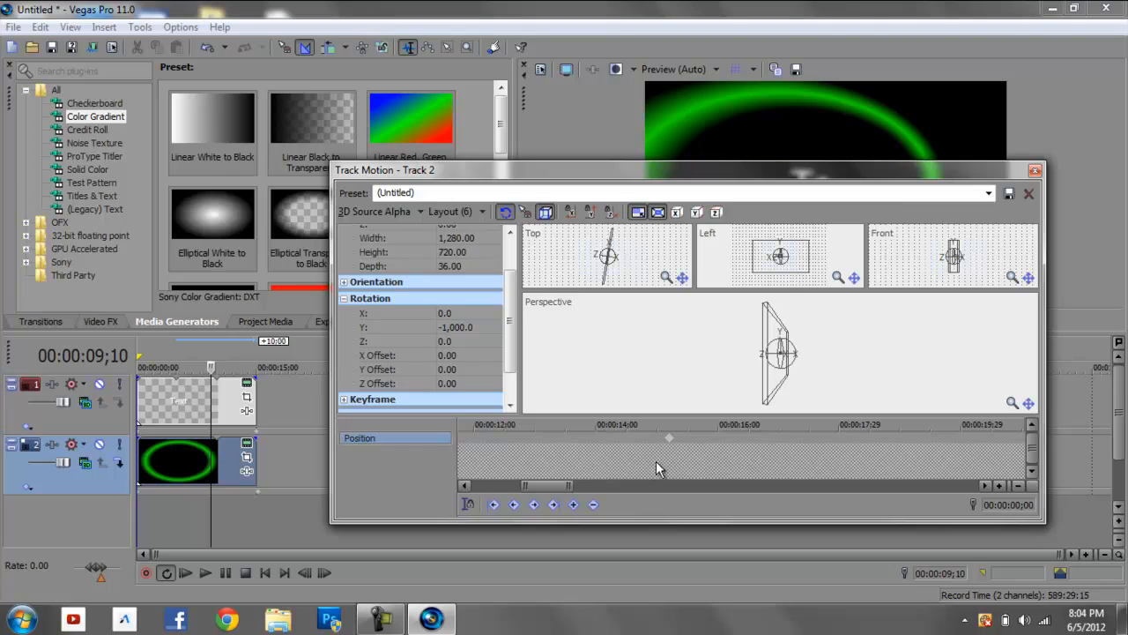
left_click(1017, 486)
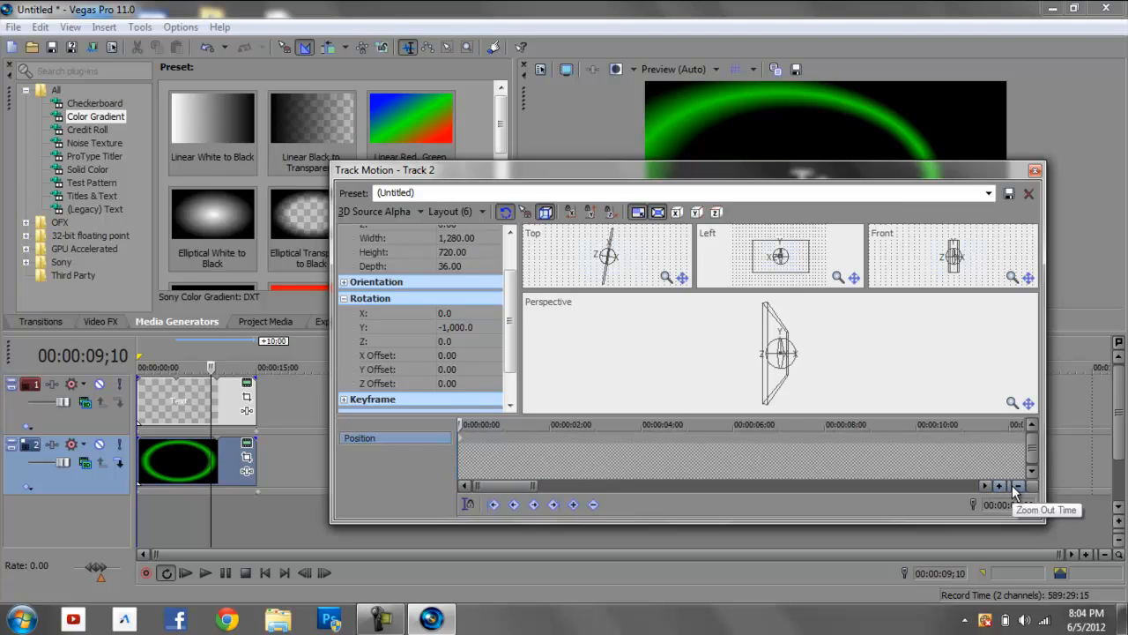
left_click(1015, 486)
left_click_drag(501, 488, 542, 491)
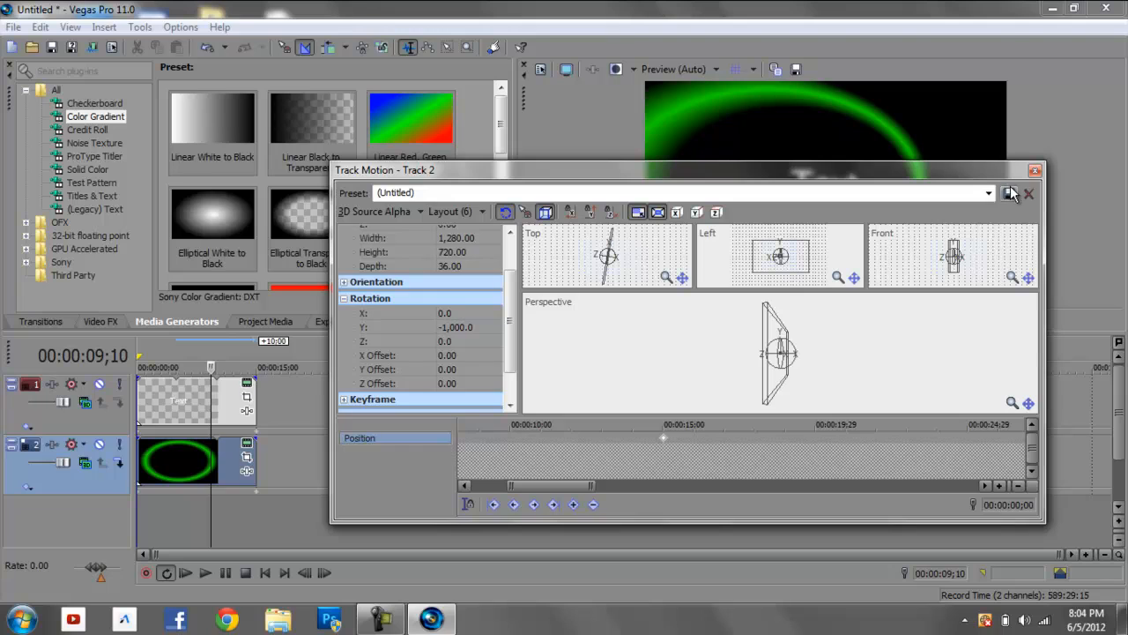
left_click(1034, 171)
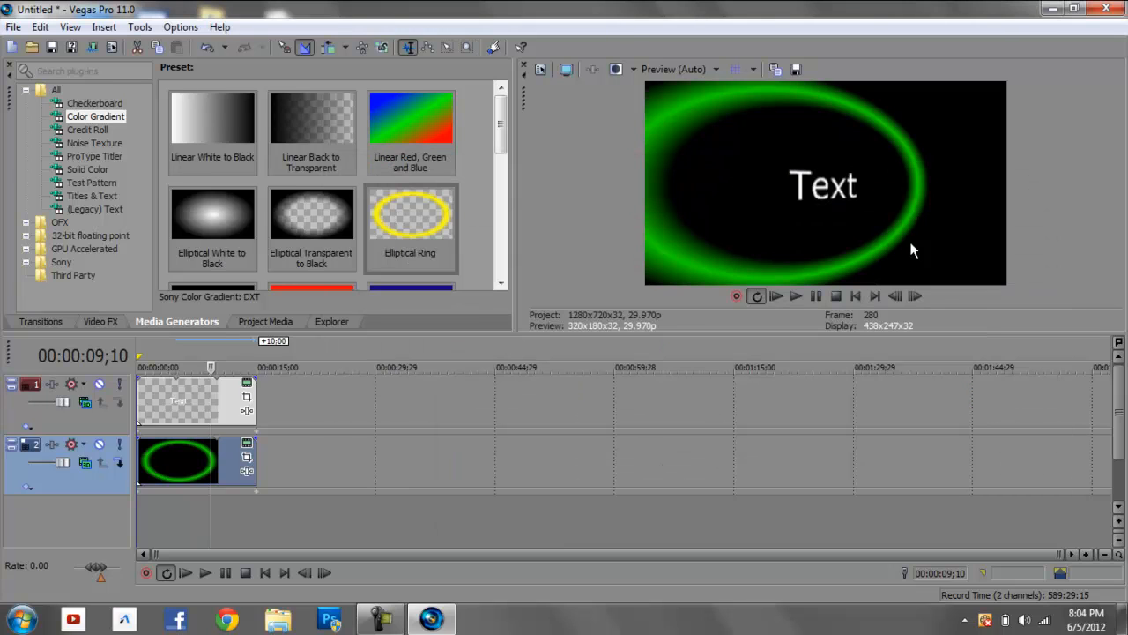
Play the spinning title and ring from the start of the project
left_click(856, 296)
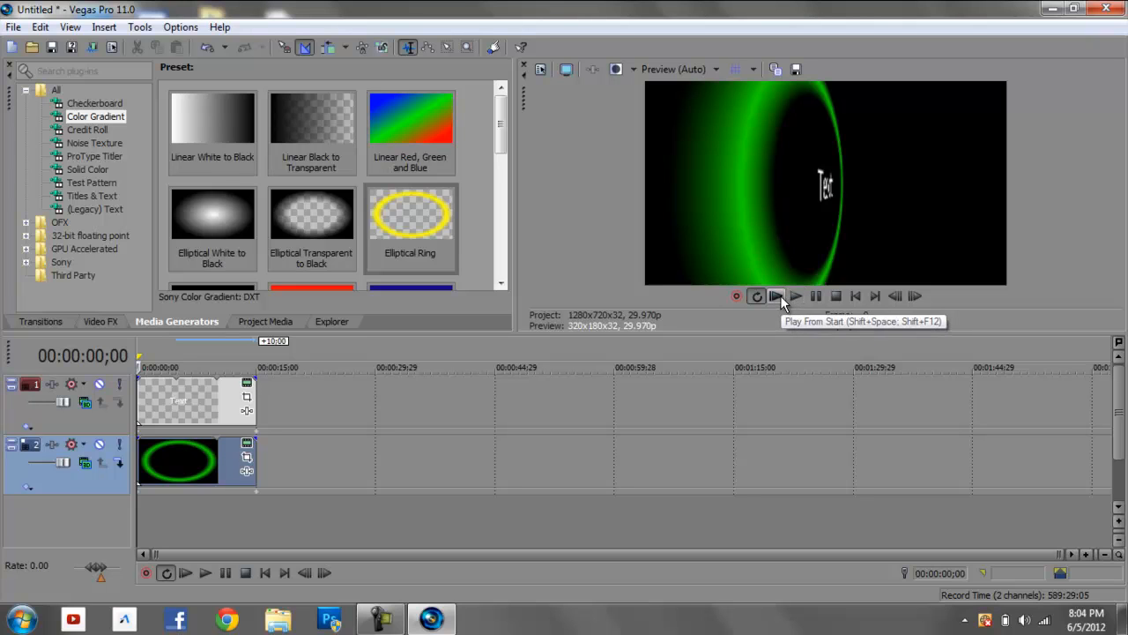
left_click(780, 296)
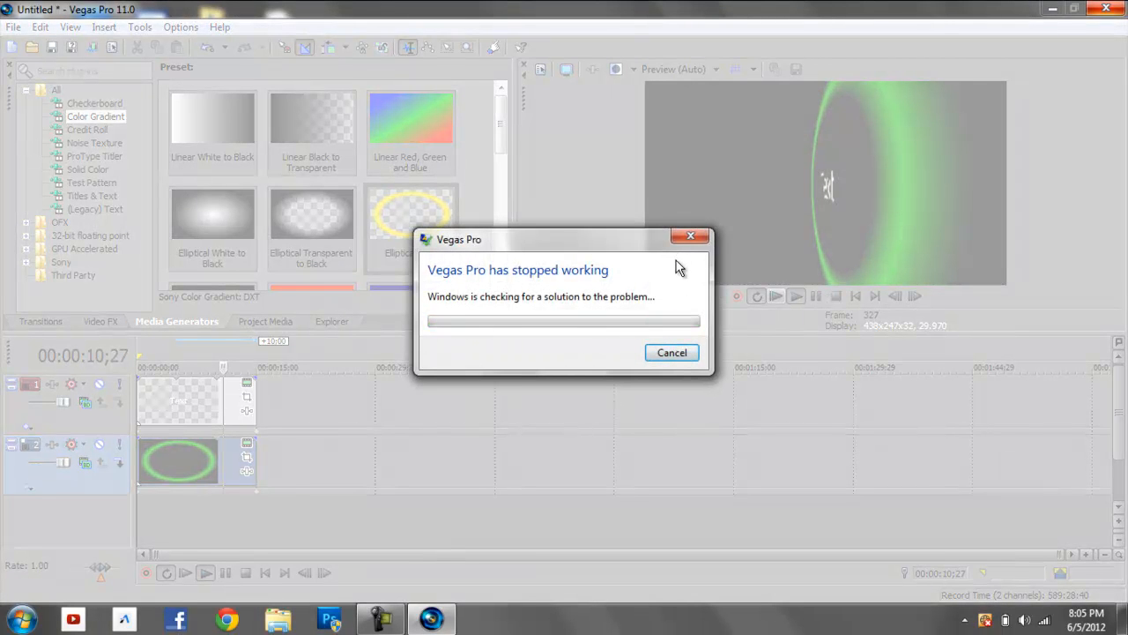
left_click(394, 627)
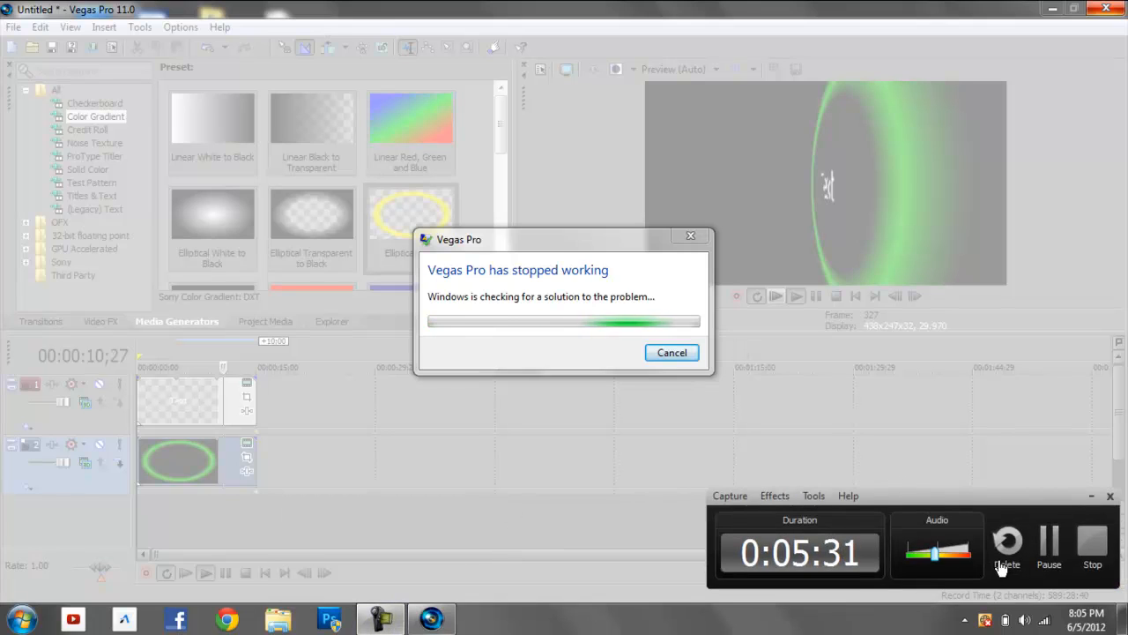
left_click(1050, 545)
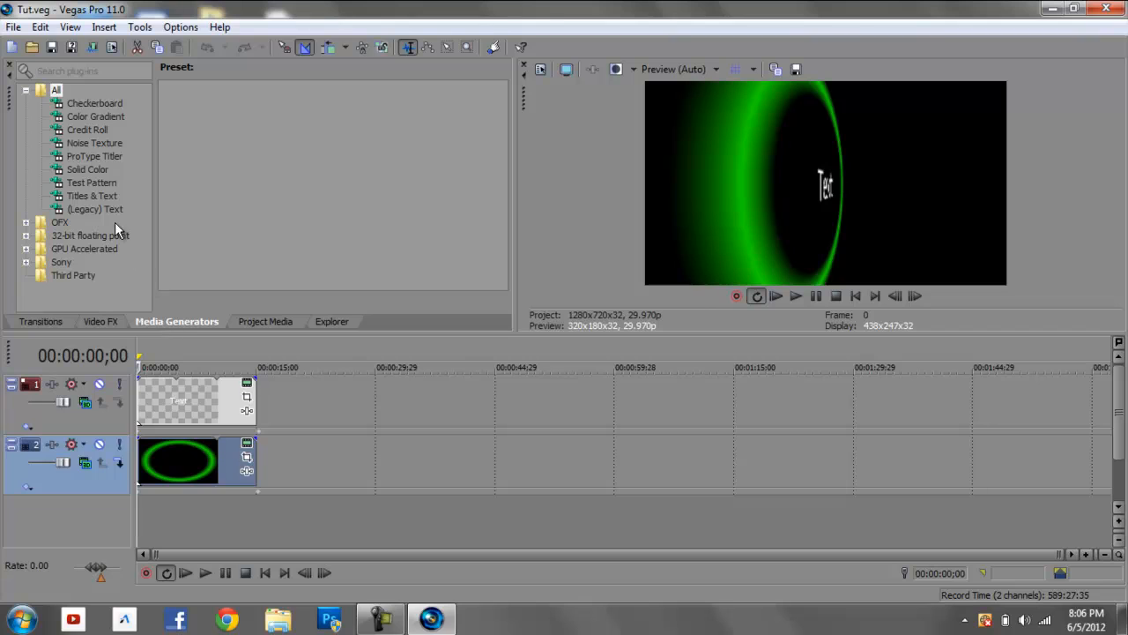
Add an Elliptical Ring color gradient right after the green ring on track 2, and make its inner and outer areas opaque black
left_click(105, 113)
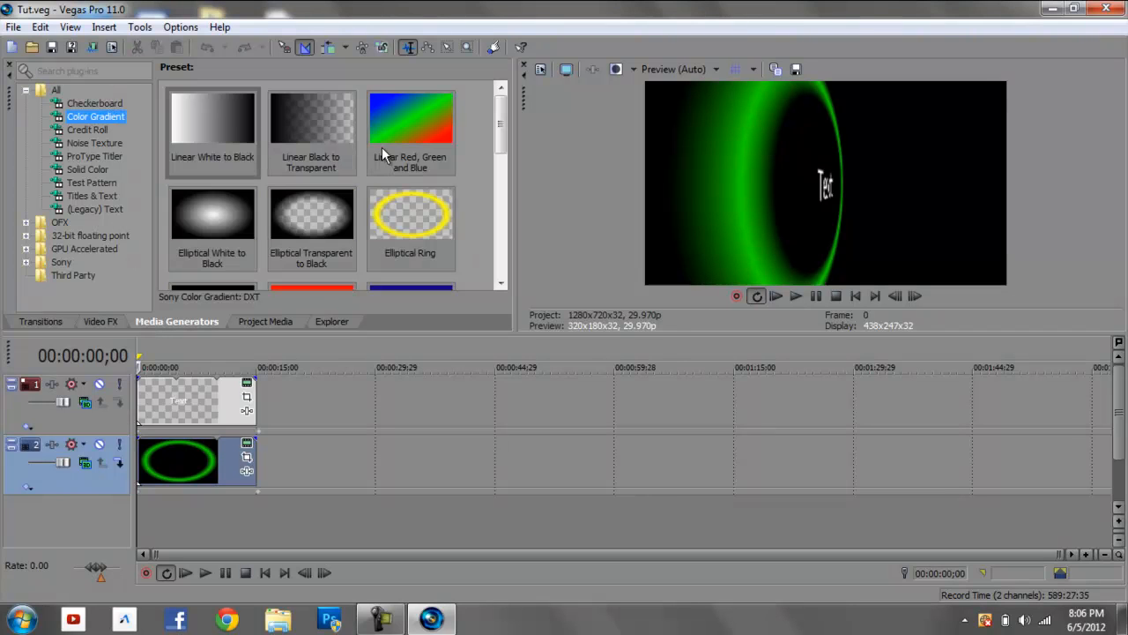
left_click_drag(420, 219, 303, 462)
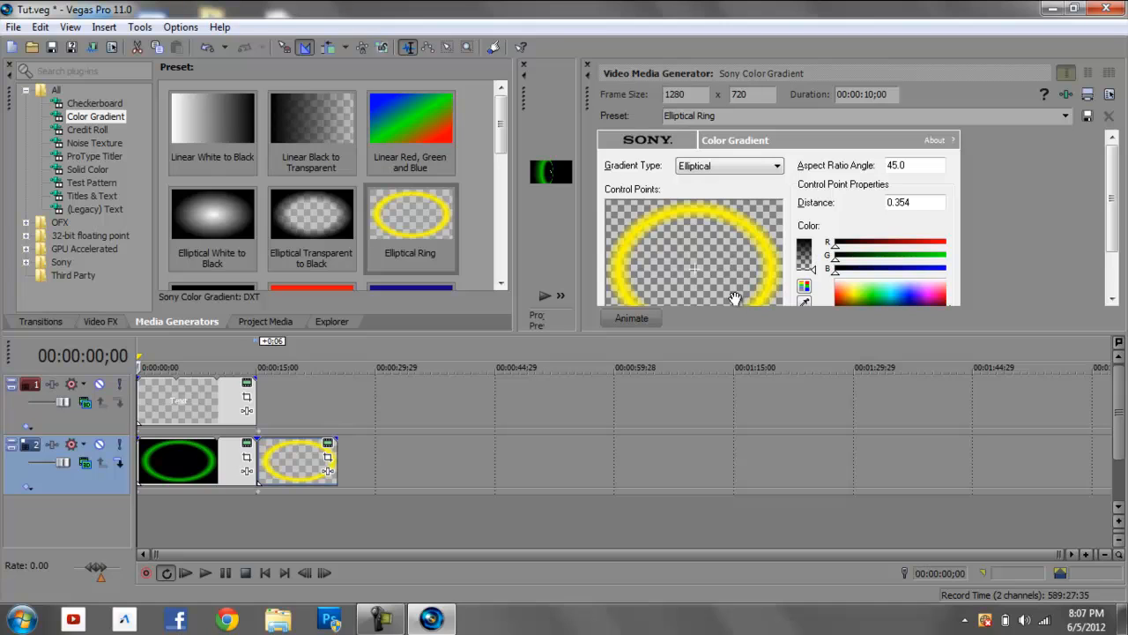
left_click_drag(1113, 196, 1114, 211)
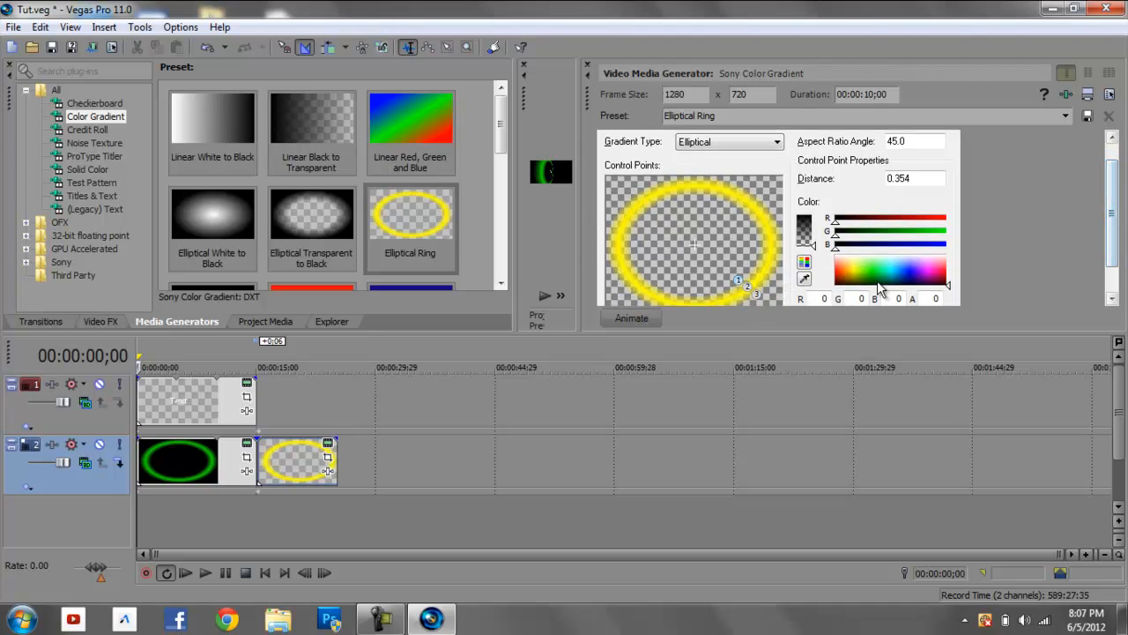
left_click_drag(875, 277, 764, 300)
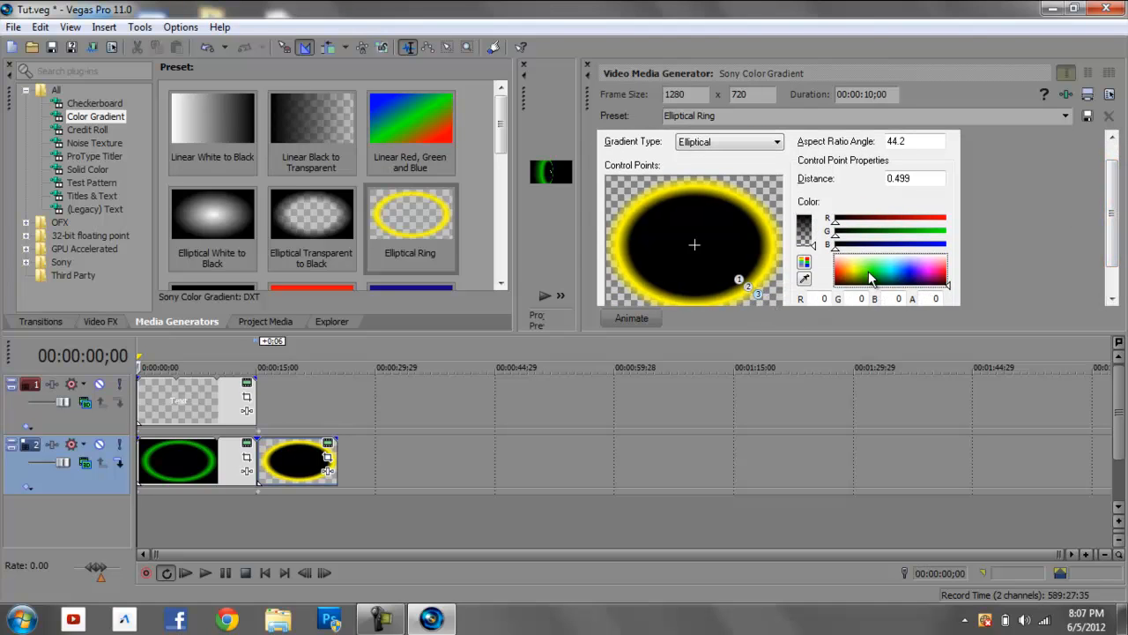
left_click(757, 293)
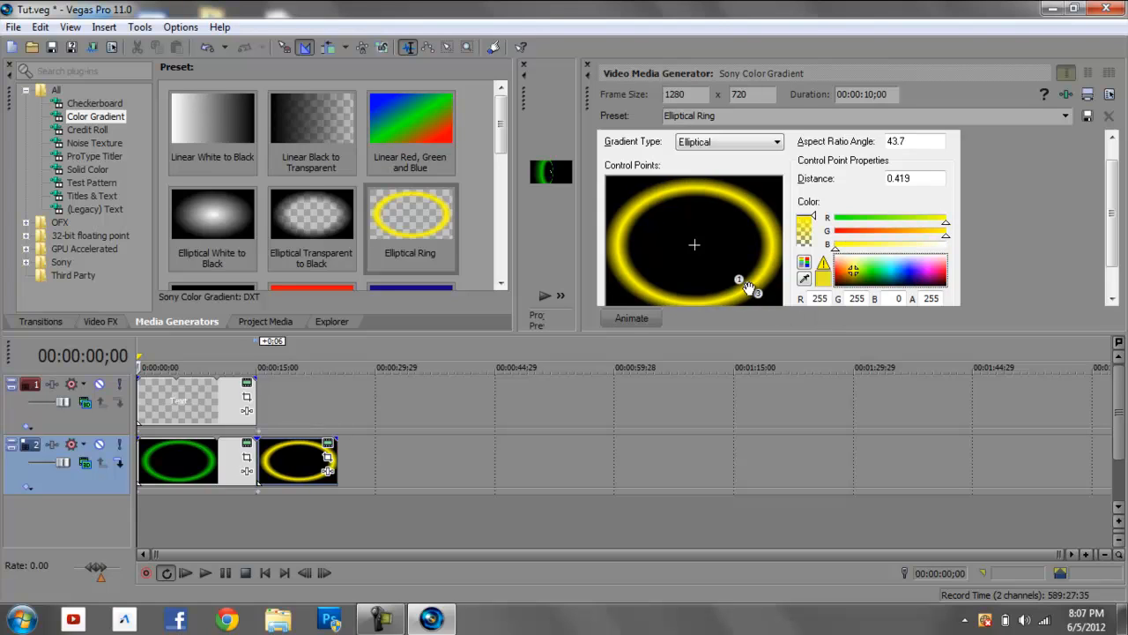
Recolor the new ring turquoise with RGB 54, 255, 170 and close the generator settings
mouse_move(897, 279)
left_mouse_down()
mouse_move(873, 279)
mouse_move(888, 277)
left_mouse_up()
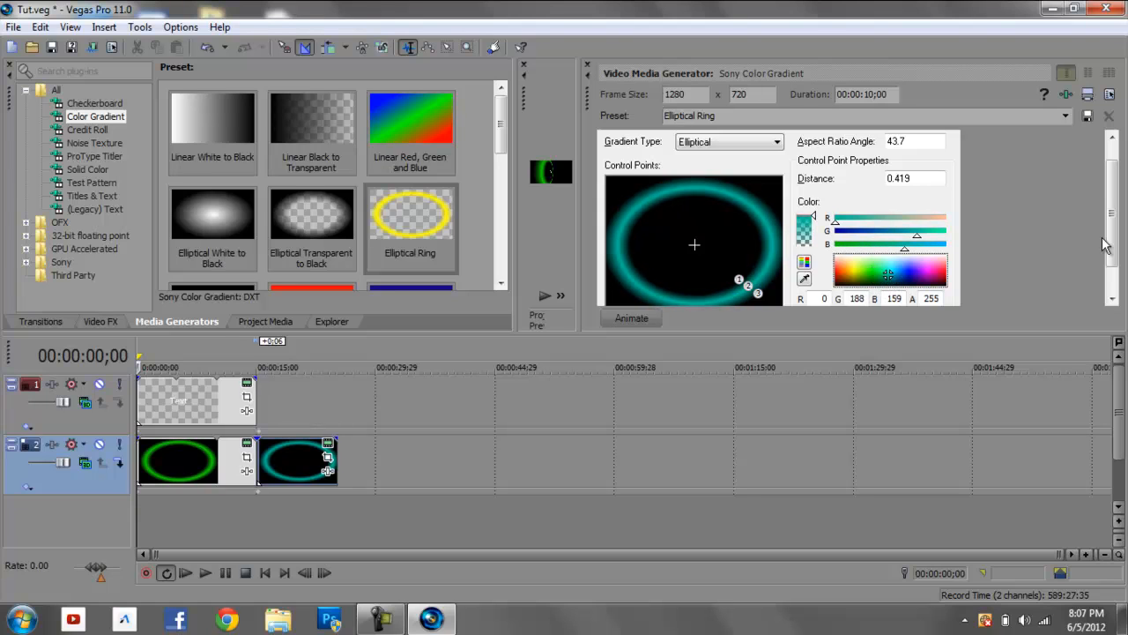
left_click_drag(889, 277, 883, 267)
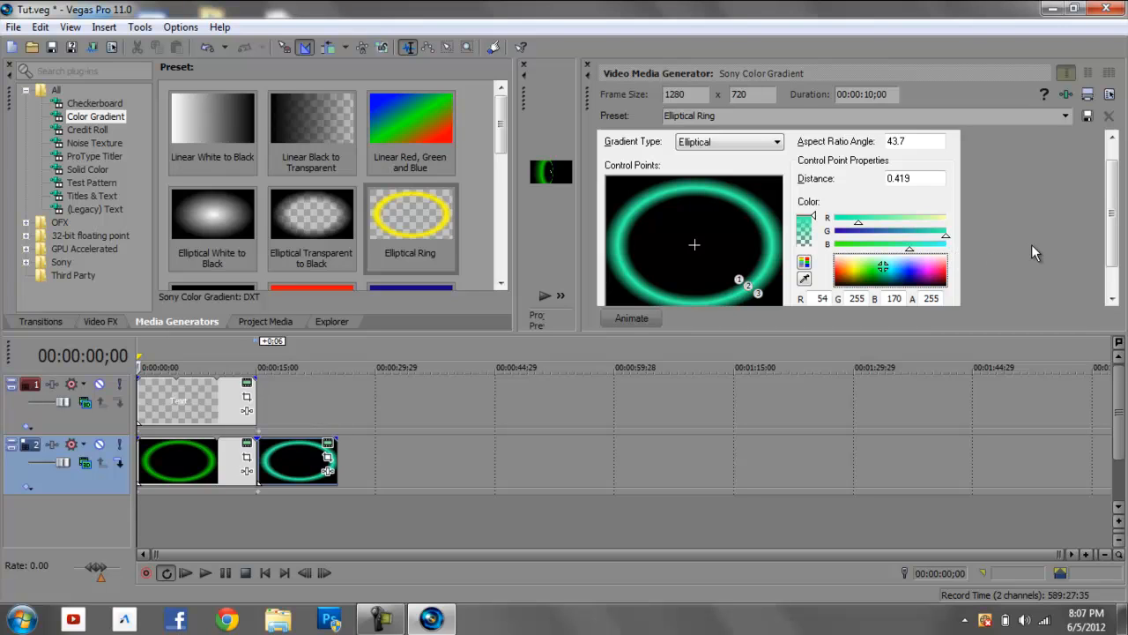
left_click(587, 65)
Insert a text event on track 1 with the text "Sub-title text"
right_click(278, 399)
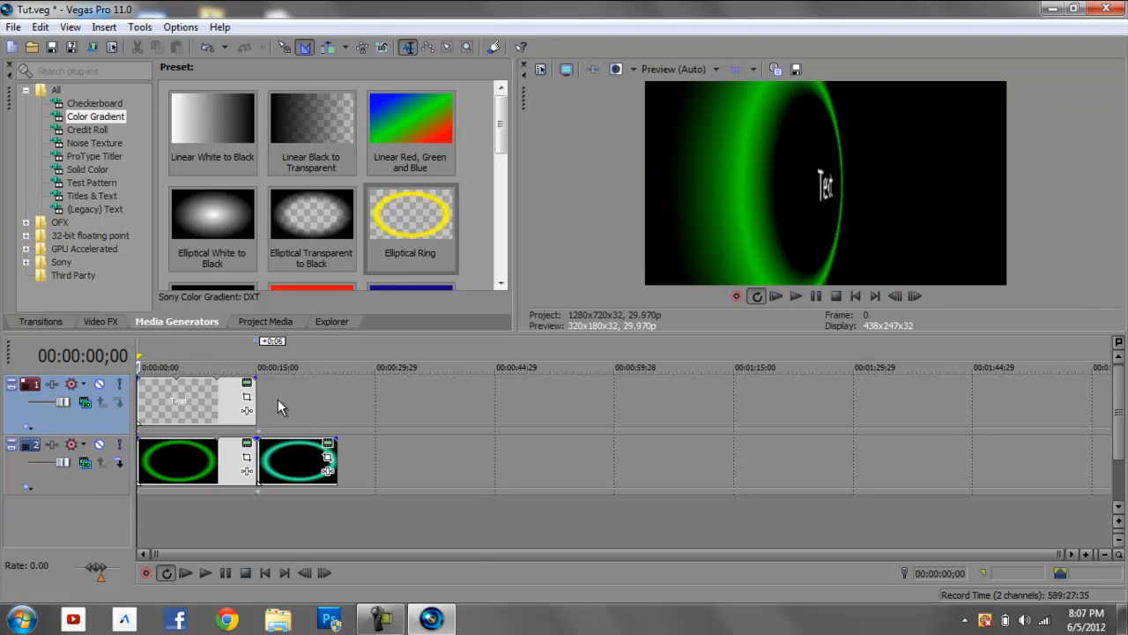
left_click(349, 563)
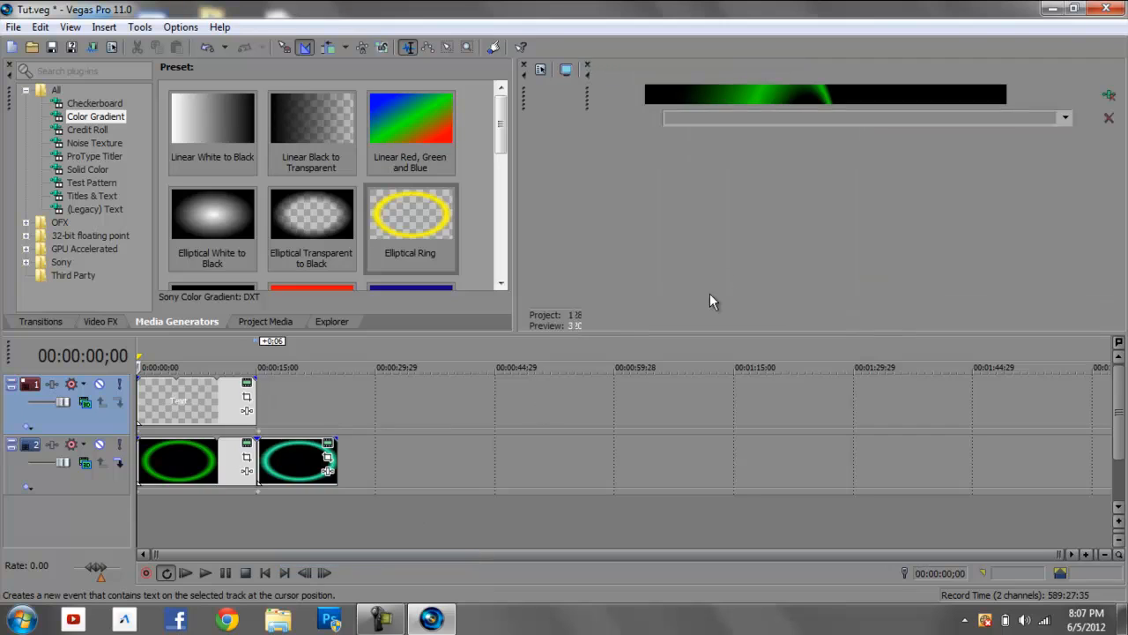
left_click_drag(949, 254, 658, 255)
type("Sub")
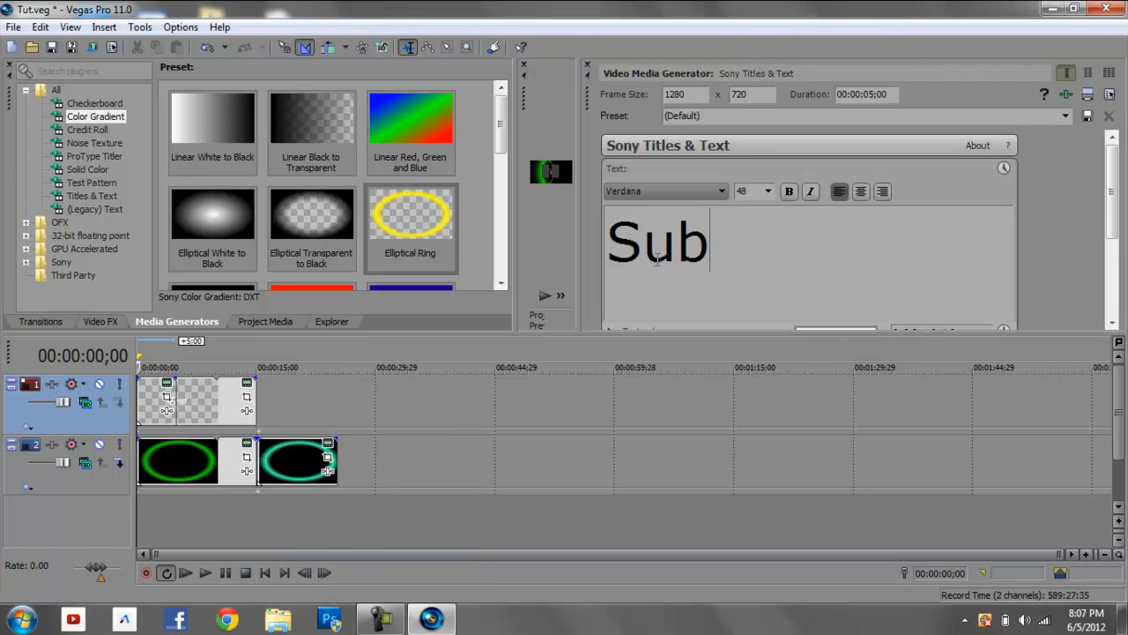
type("title text")
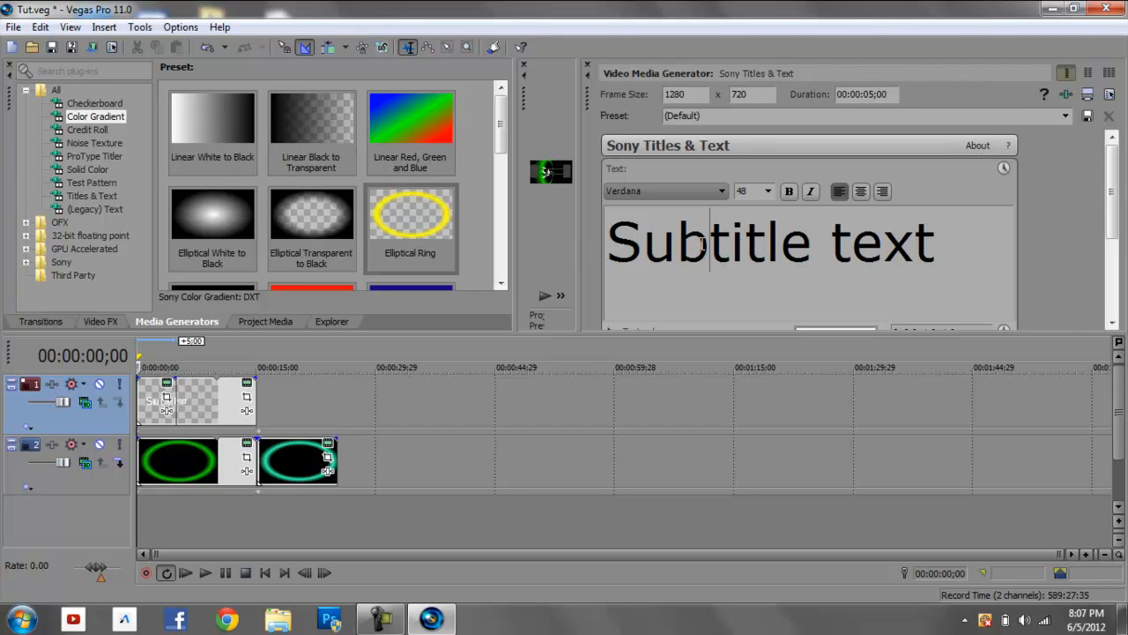
type("-")
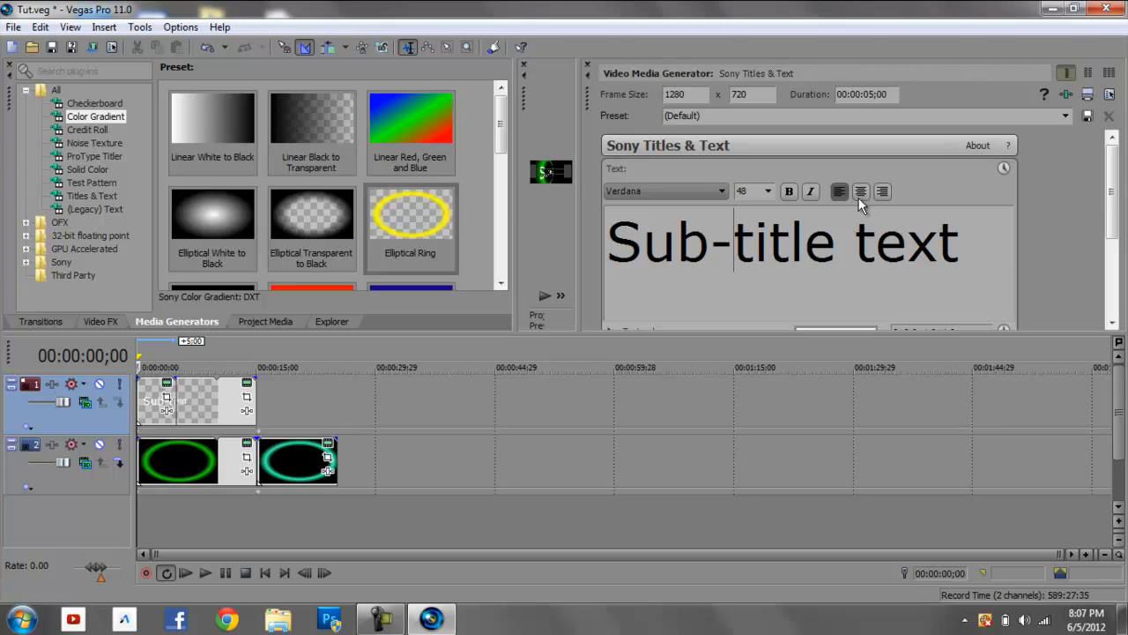
Set the font size of all the subtitle text to 36 and close the generator settings
key("ctrl+a")
left_click(769, 191)
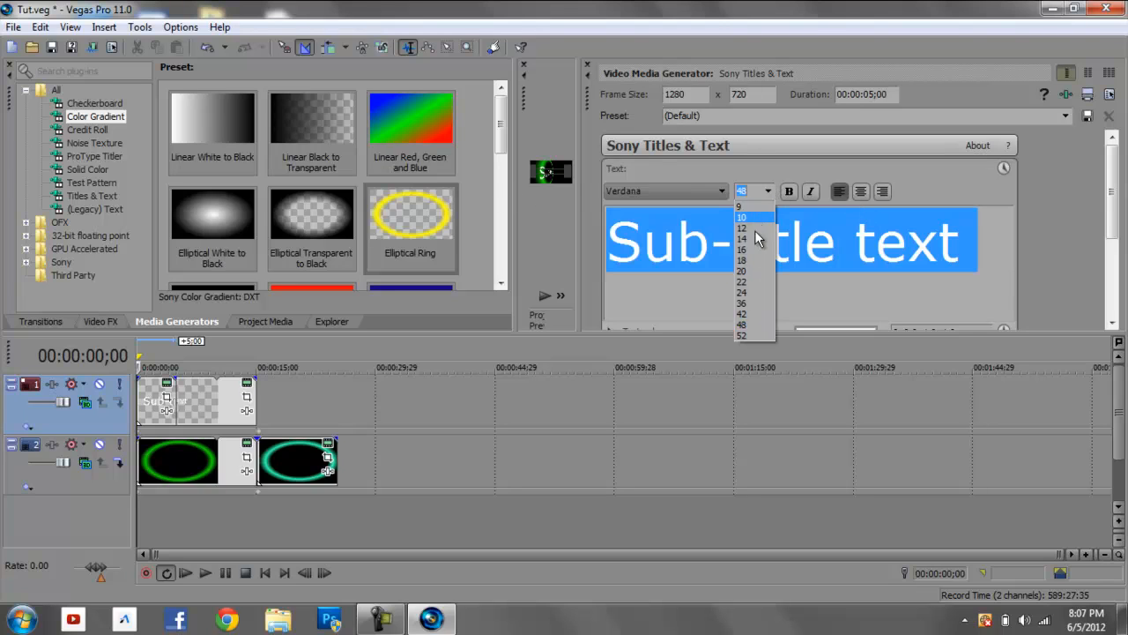
left_click(758, 302)
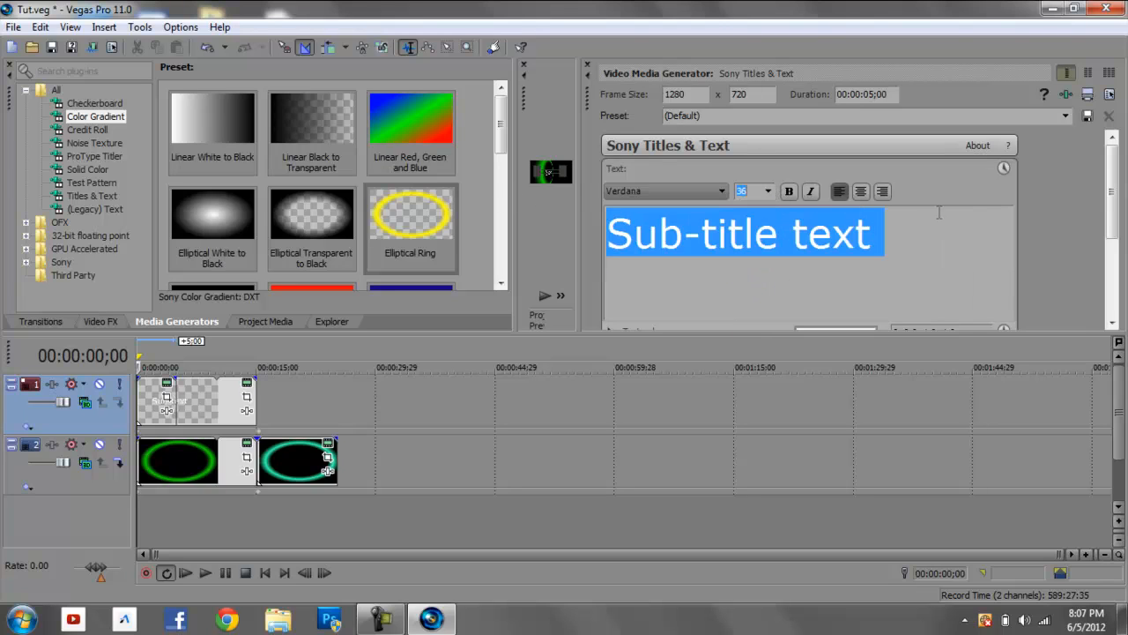
left_click(585, 66)
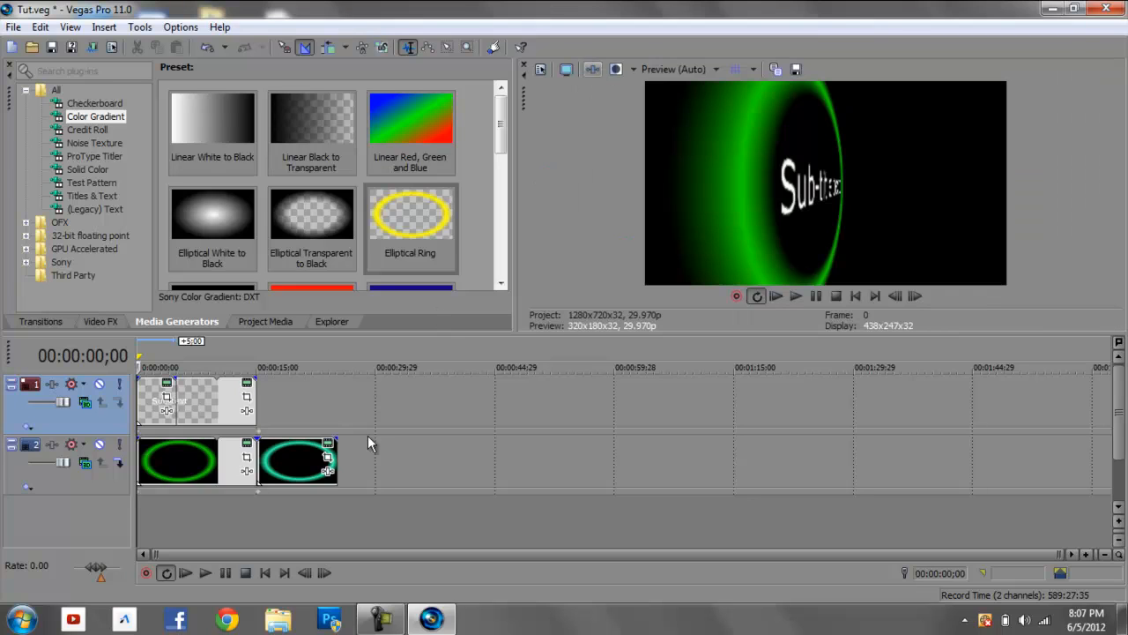
Move the subtitle event behind the title event on track 1, keeping the title event at the start of the timeline
left_click_drag(189, 403, 236, 397)
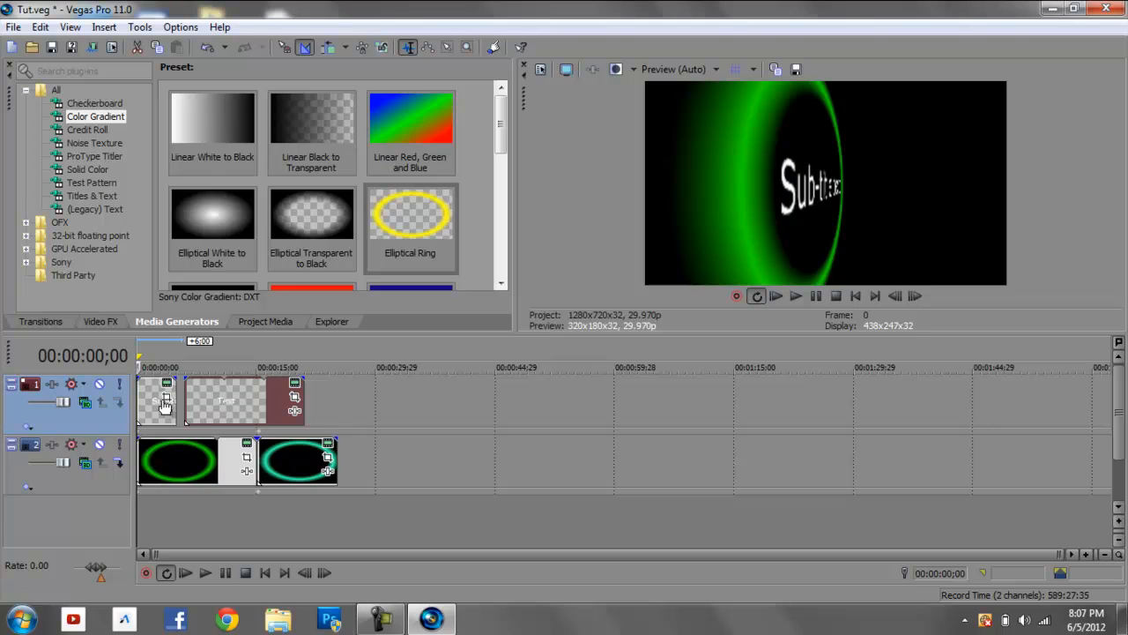
left_click_drag(164, 404, 223, 396)
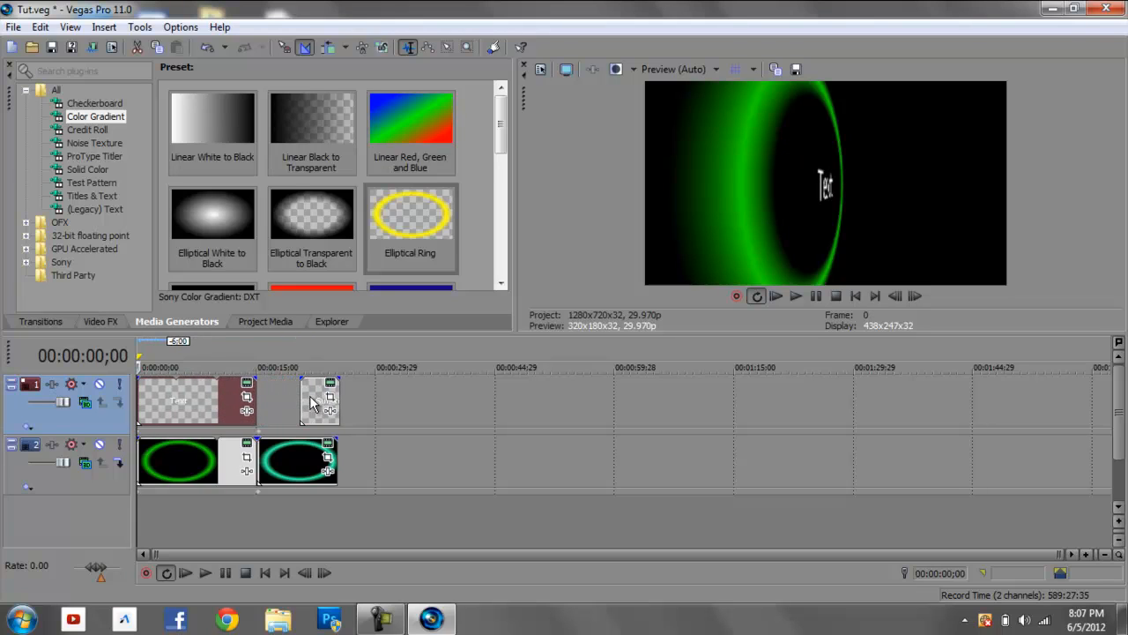
left_click_drag(311, 403, 278, 405)
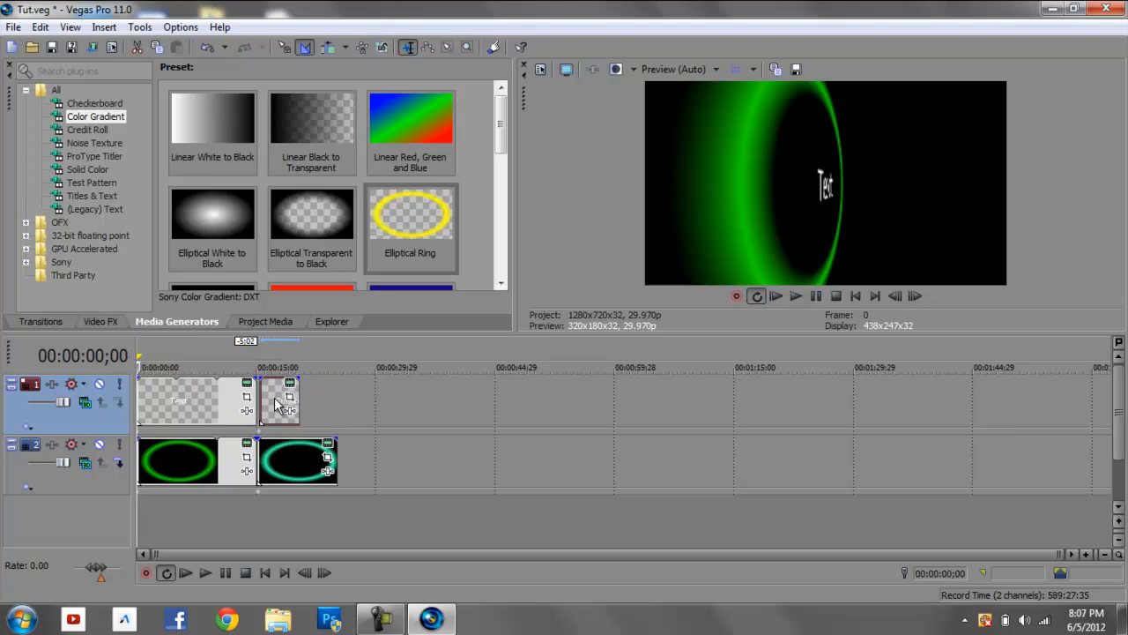
Move the subtitle event 13 frames earlier so it starts exactly where the title event ends
left_click(1086, 555)
left_click(1086, 556)
left_click(1085, 556)
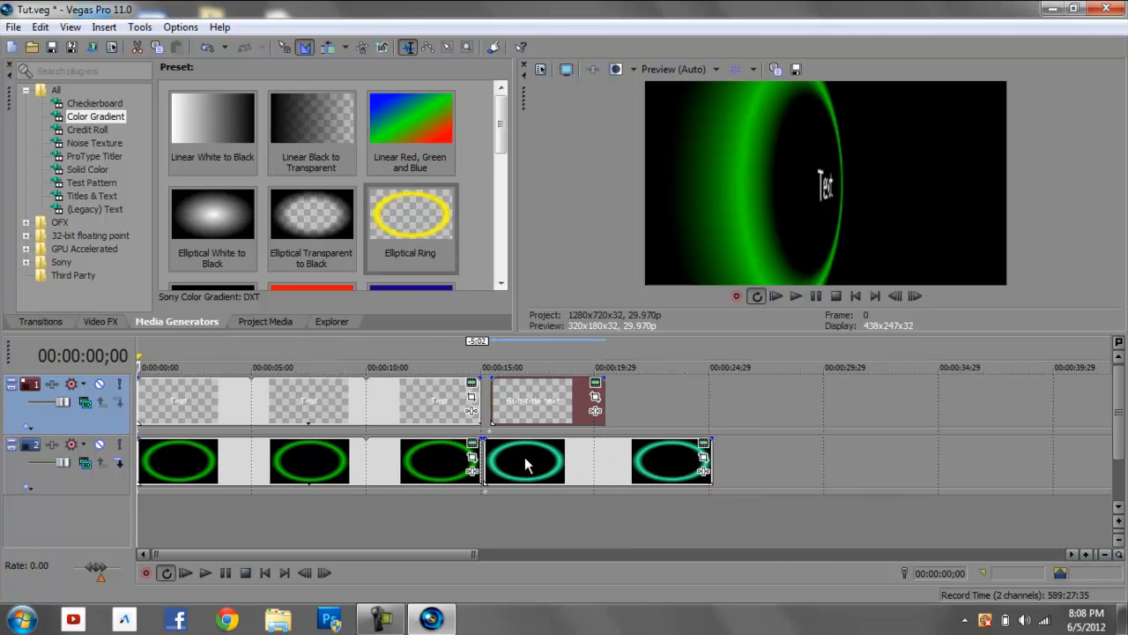
left_click_drag(524, 411, 514, 410)
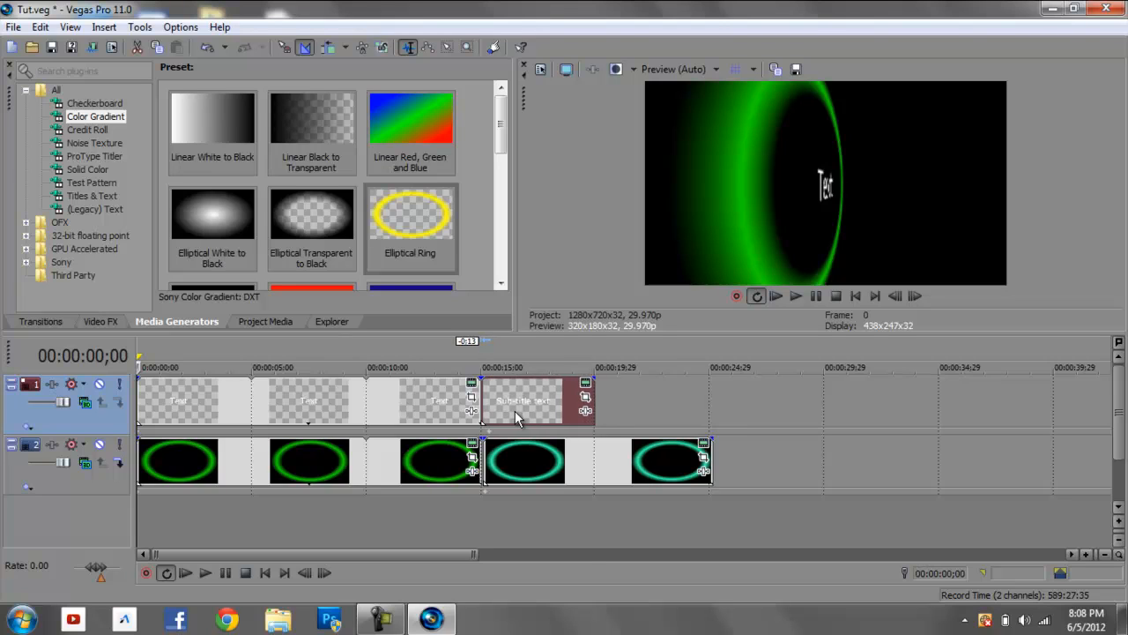
left_click(1104, 554)
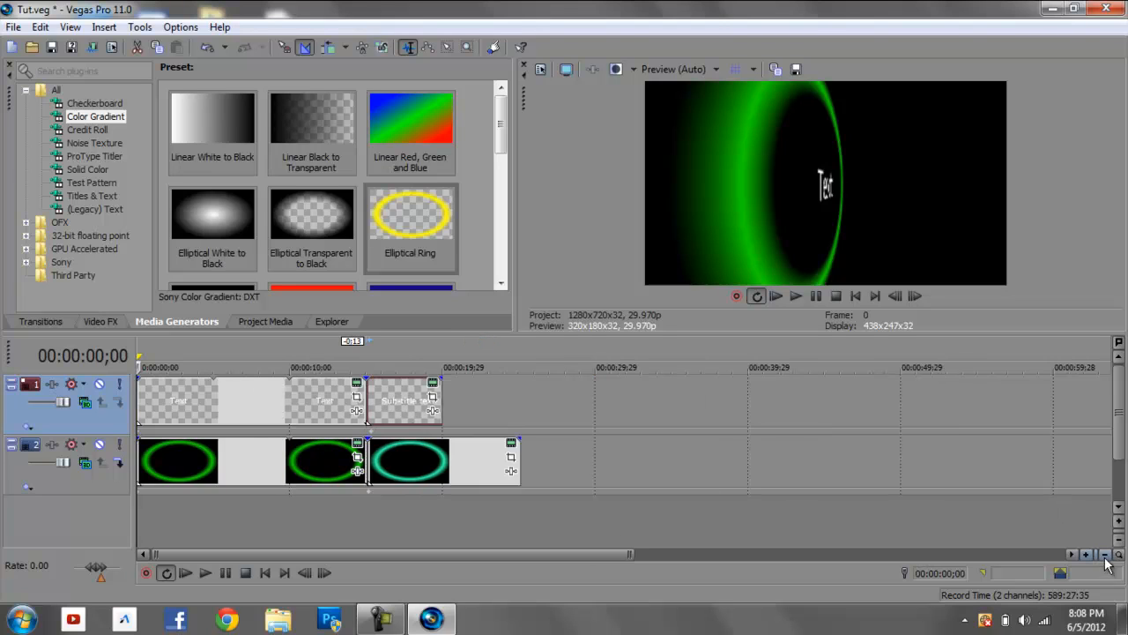
Extend the subtitle event by 5 seconds to the end of the turquoise ring event and play the project from the start
left_click_drag(432, 401, 516, 393)
left_click(438, 458)
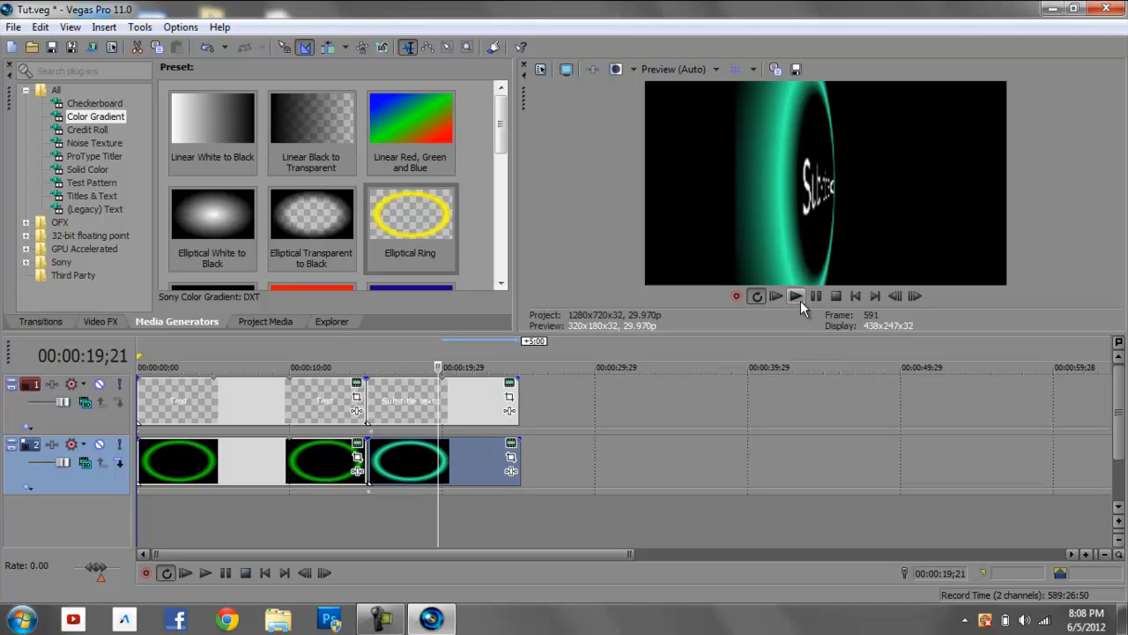
left_click(855, 297)
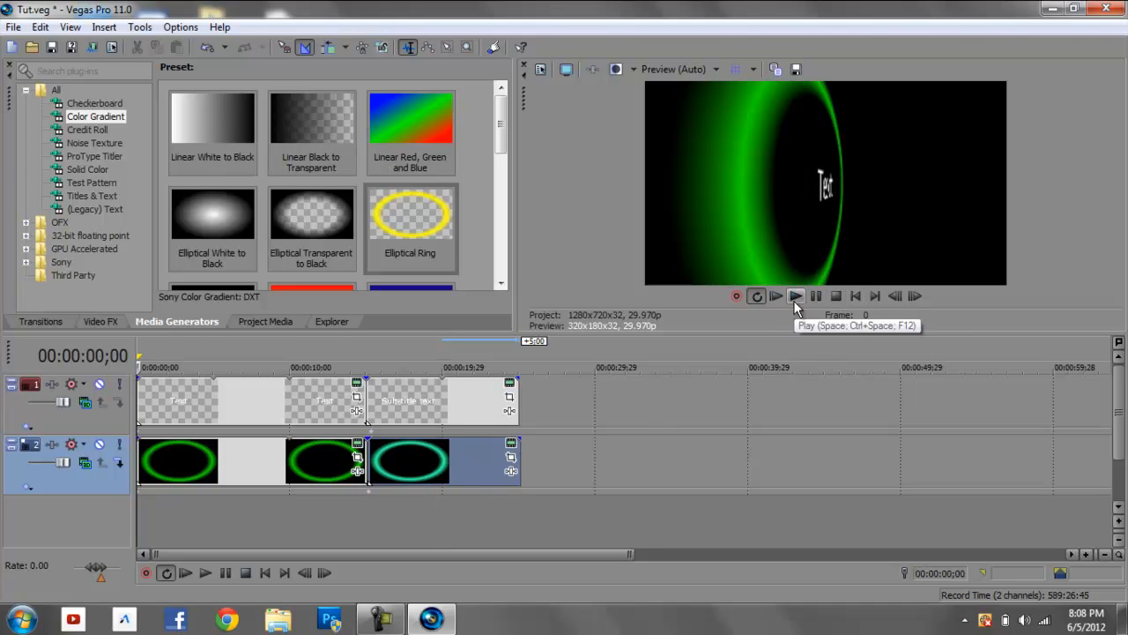
left_click(779, 296)
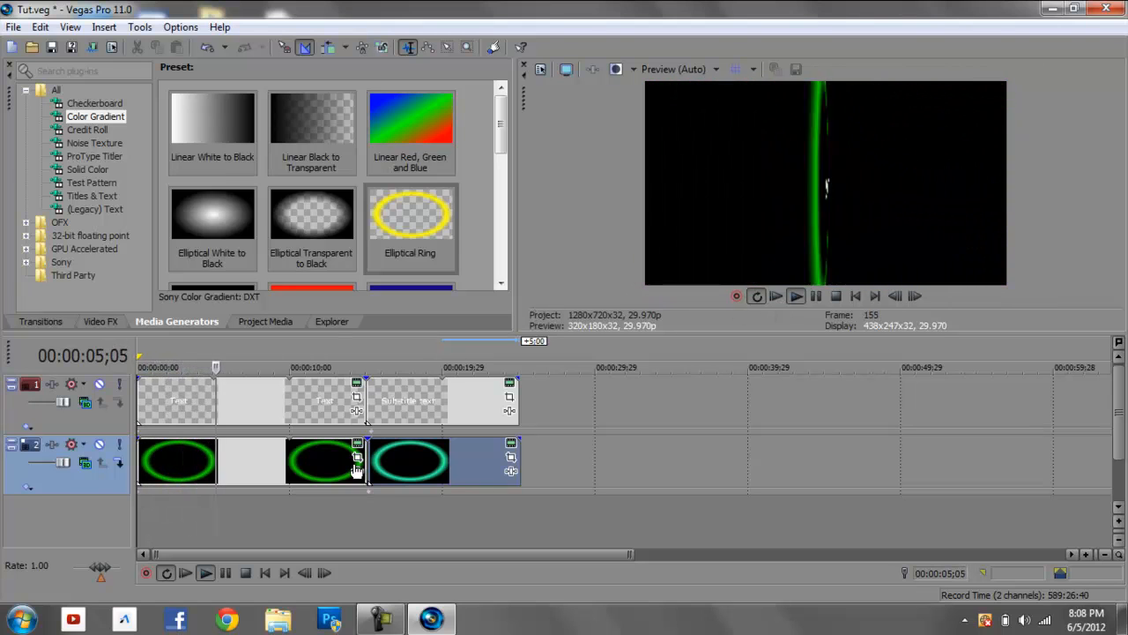
Move the subtitle and turquoise ring events slightly later, leaving a short gap after the title events, and stop the playback
left_click_drag(438, 396, 446, 403)
left_click_drag(429, 471, 434, 471)
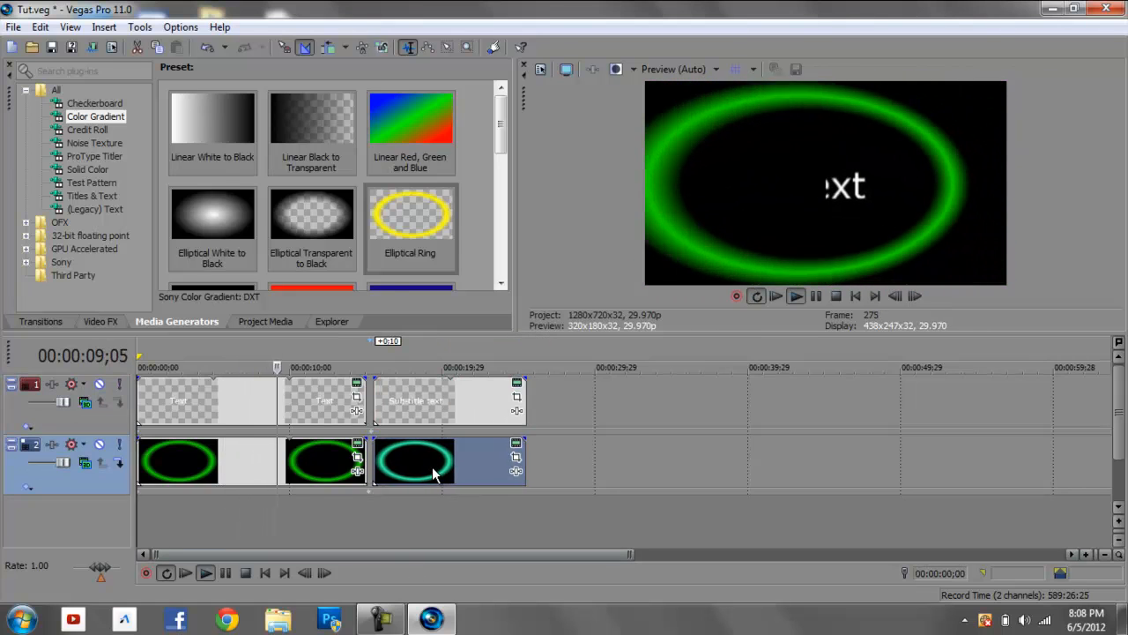
left_click(257, 462)
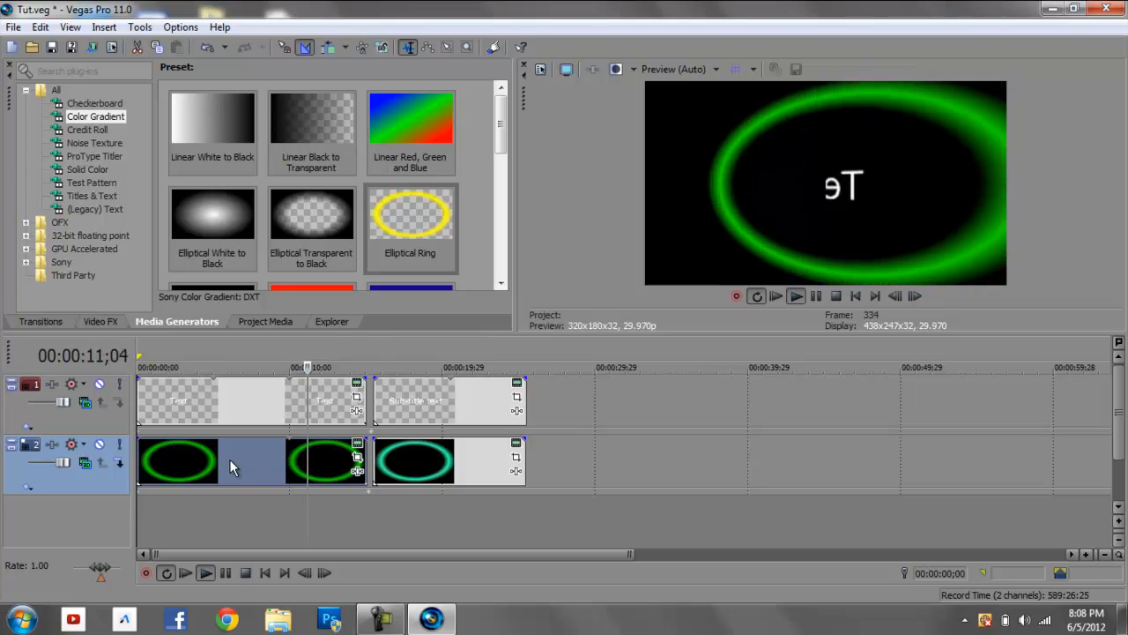
left_click(255, 402)
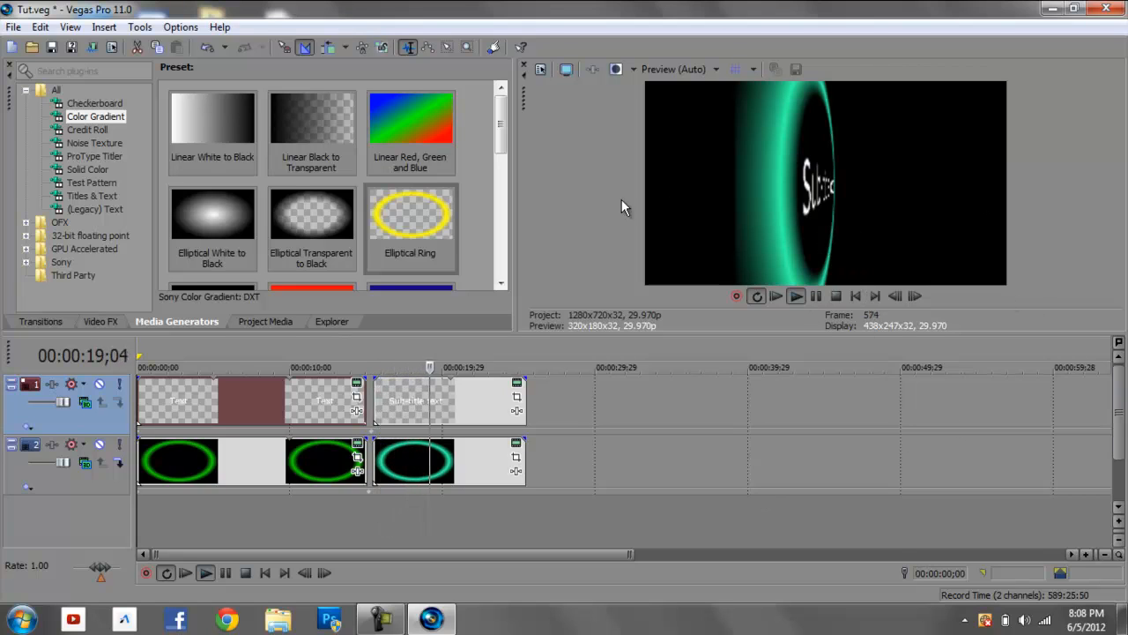
left_click(836, 297)
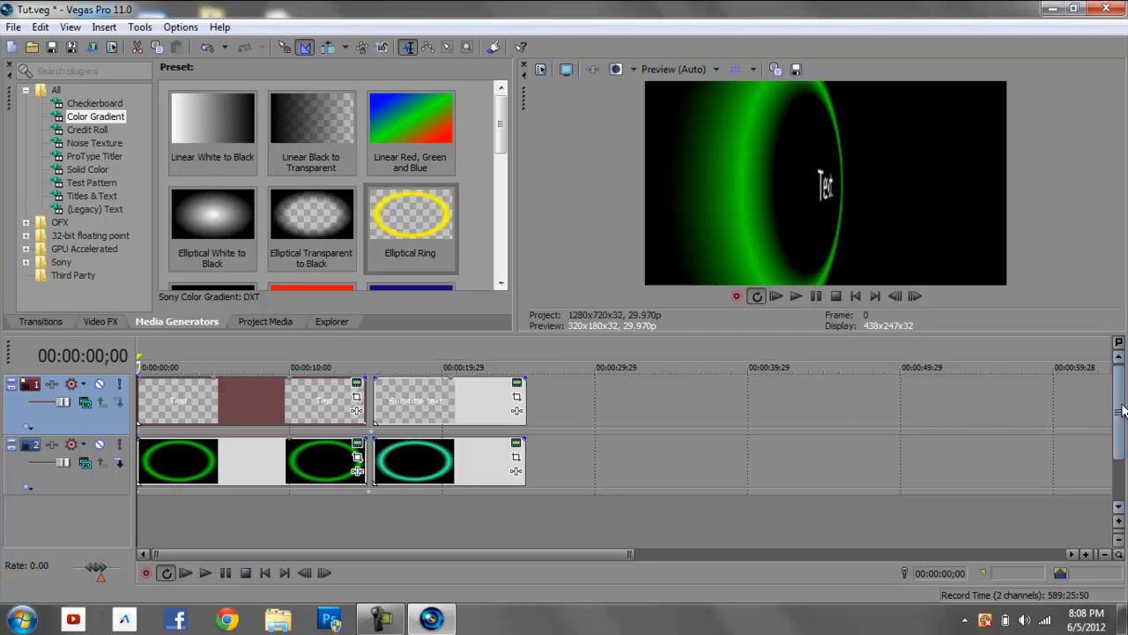
Move the turquoise ring event to the start of a new track 3 and move the subtitle event onto that same track
key("Delete")
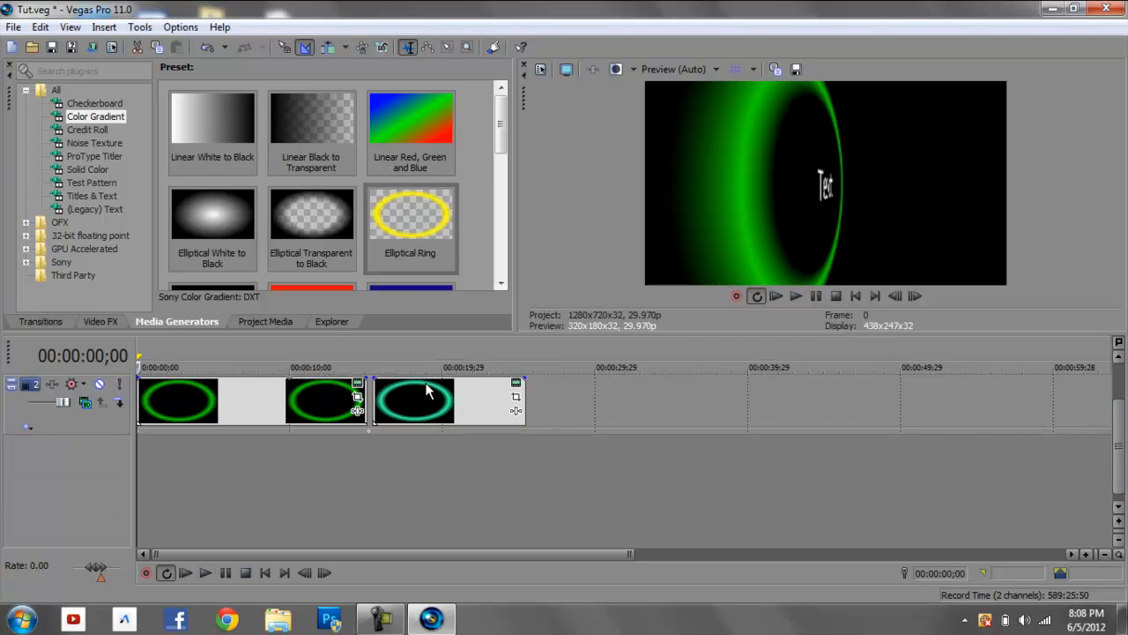
left_click_drag(428, 394, 271, 521)
left_click_drag(157, 497, 159, 497)
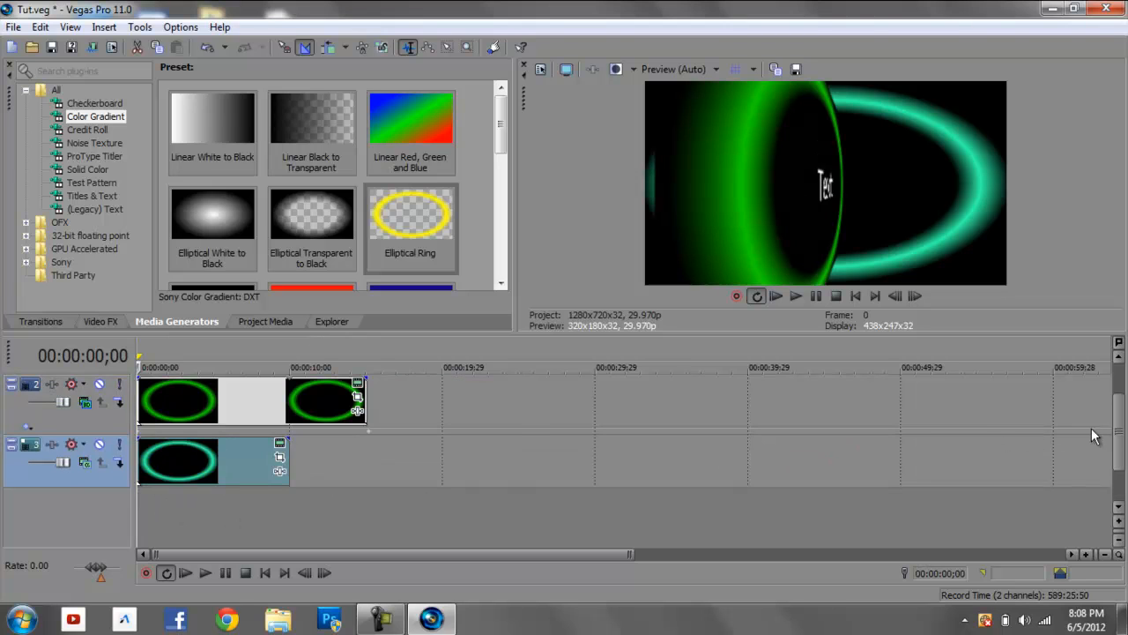
scroll(1092, 435, "up", 2)
left_click_drag(441, 399, 372, 528)
scroll(1121, 454, "down", 2)
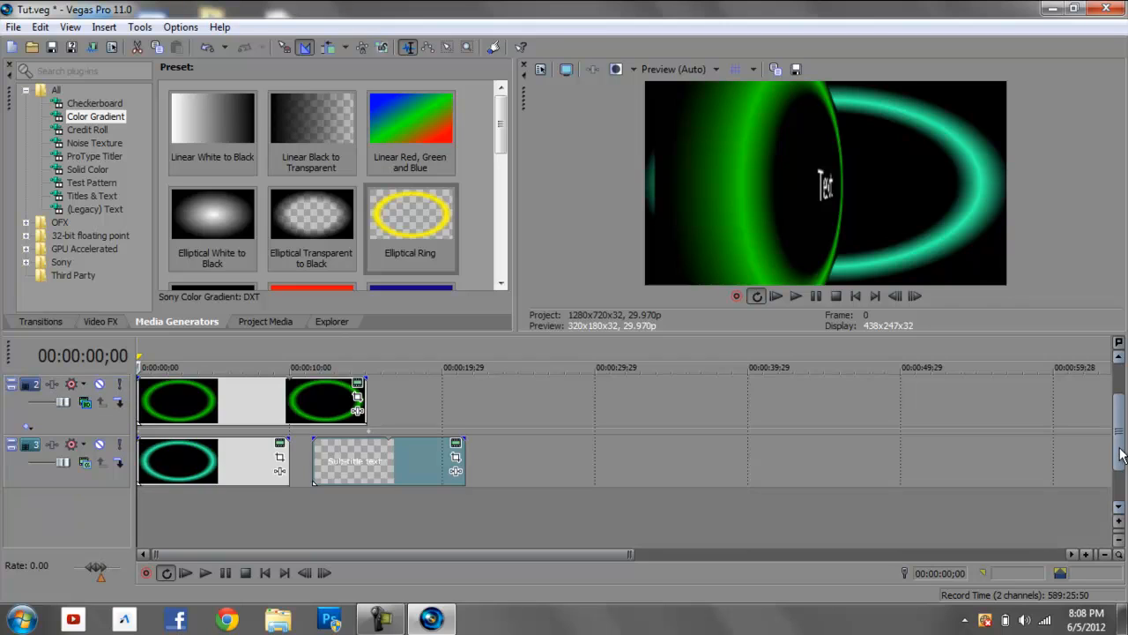
Move the turquoise ring event to a new track 4 and shift the subtitle event to the start of track 3
left_click(172, 450)
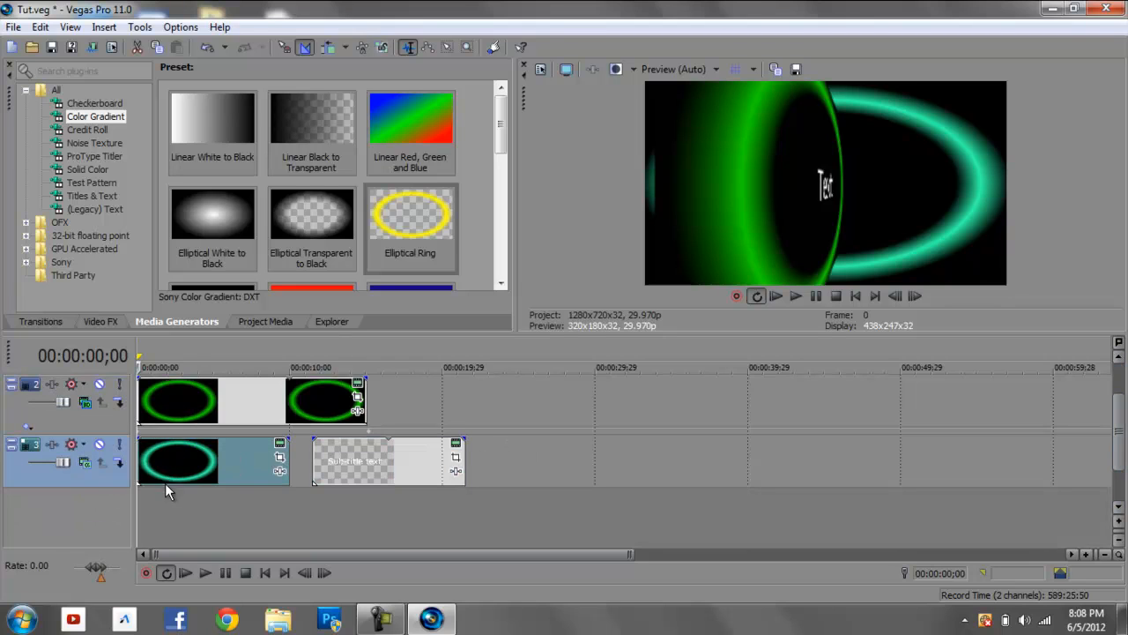
left_click_drag(162, 507, 162, 511)
left_click_drag(336, 461, 160, 461)
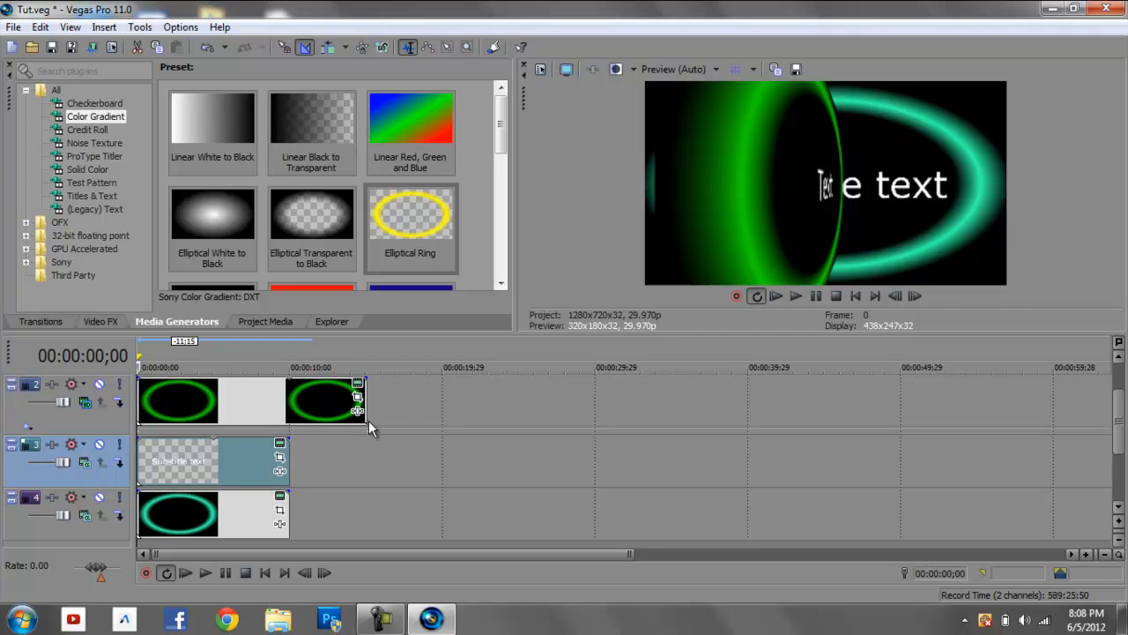
Move the turquoise ring and subtitle events 15 seconds later to start where the title ends, and play the project to check
left_click_drag(209, 528, 439, 528)
left_click_drag(243, 464, 473, 451)
scroll(1121, 422, "up", 1)
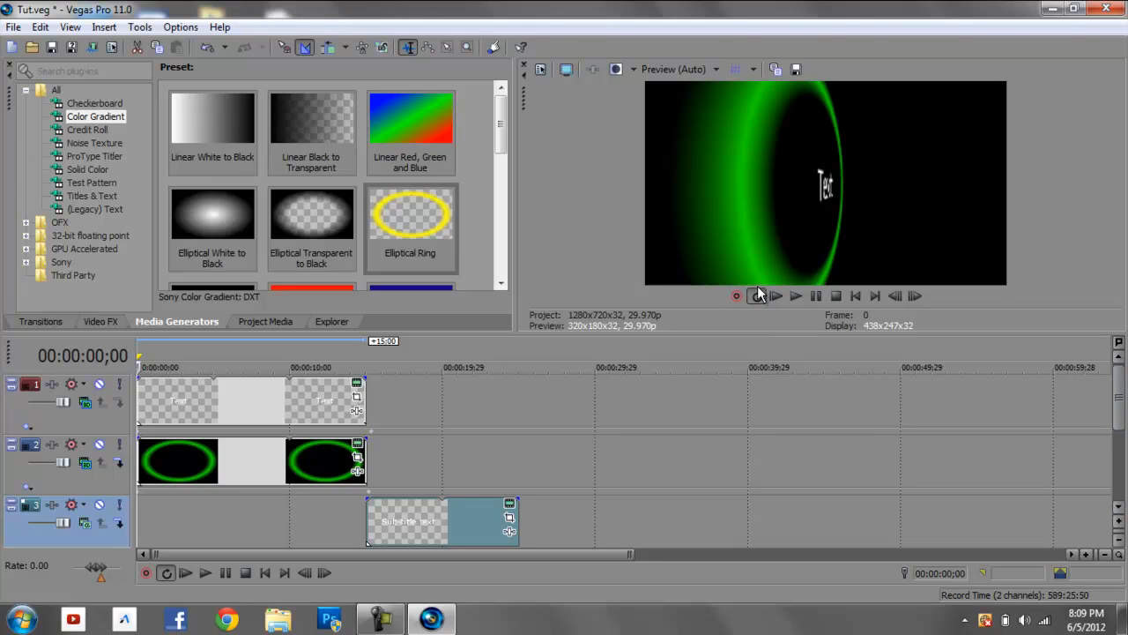
left_click(791, 298)
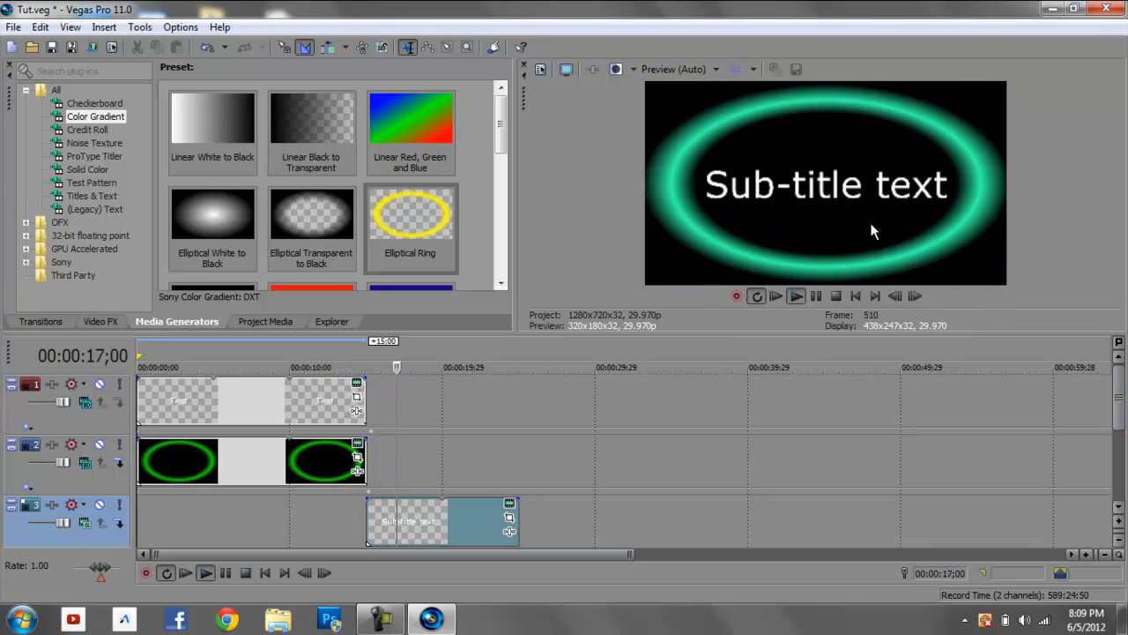
left_click(833, 296)
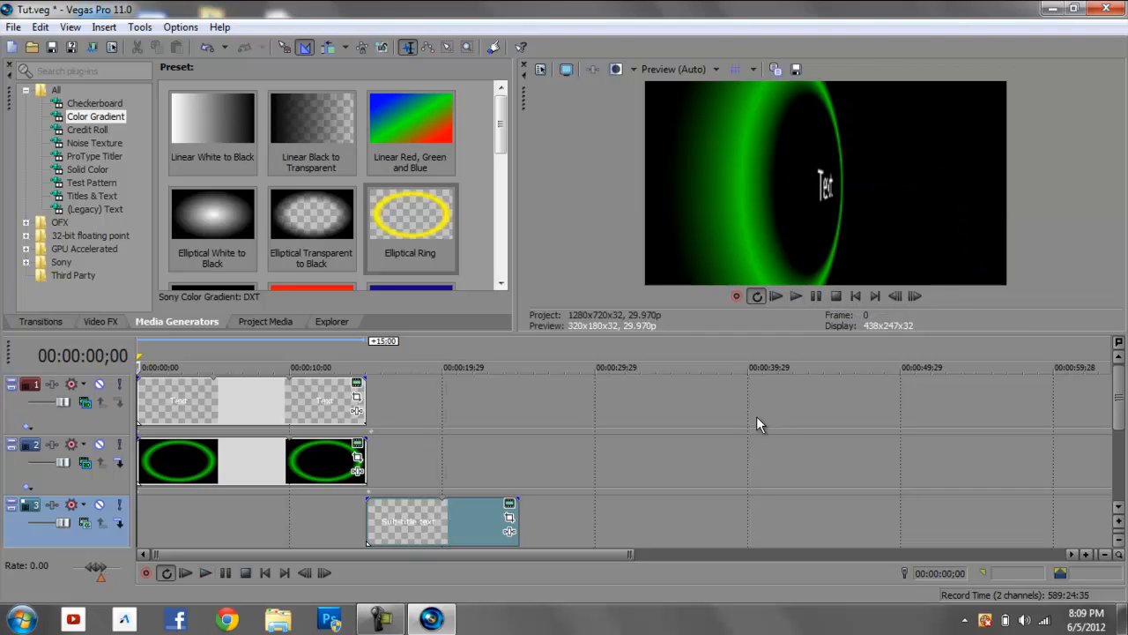
left_click_drag(1121, 435, 1122, 470)
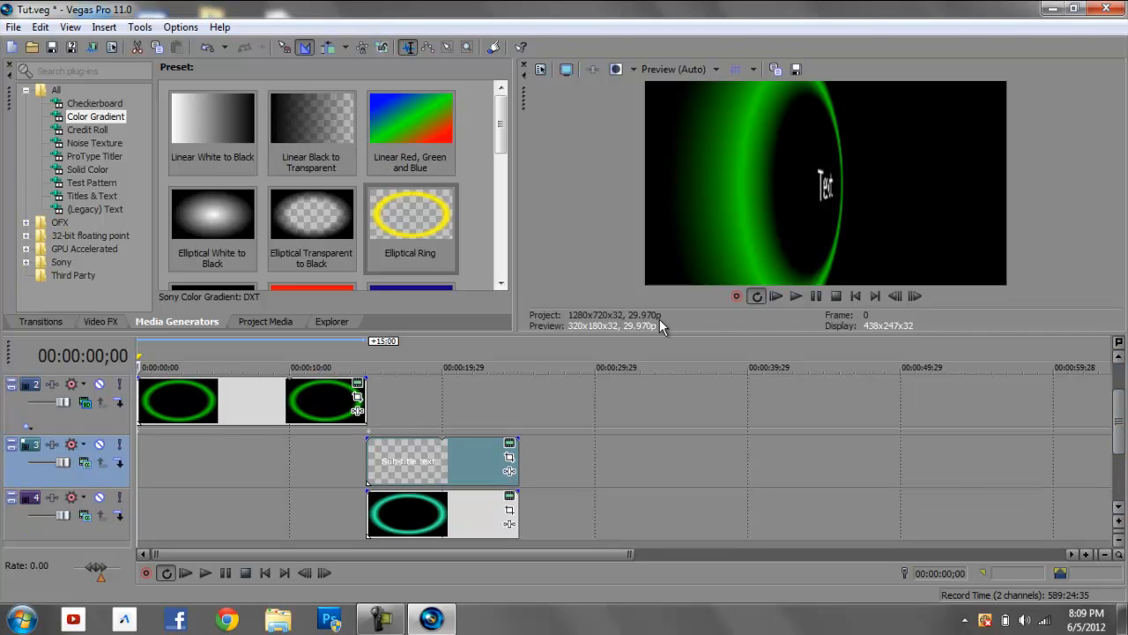
left_click(438, 498)
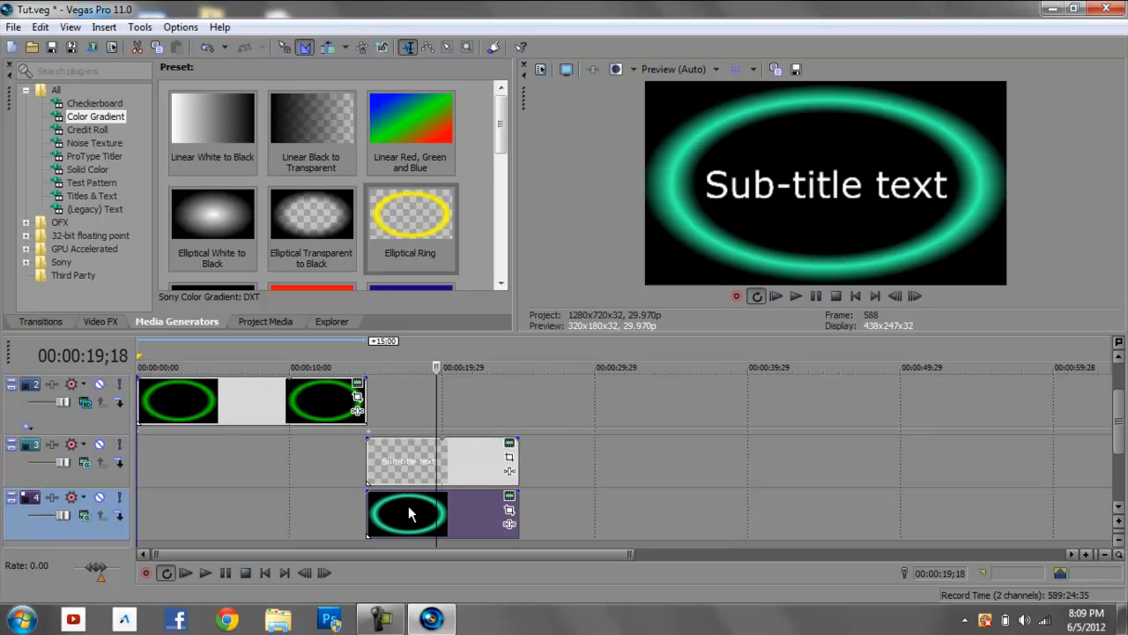
left_click(140, 27)
mouse_move(174, 65)
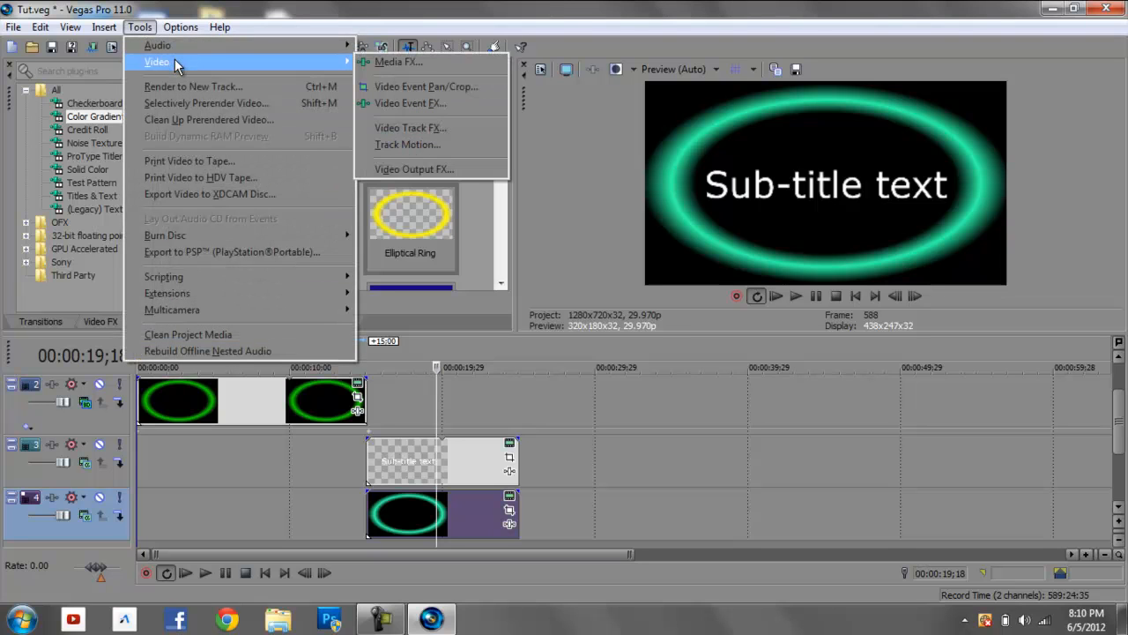
left_click(423, 147)
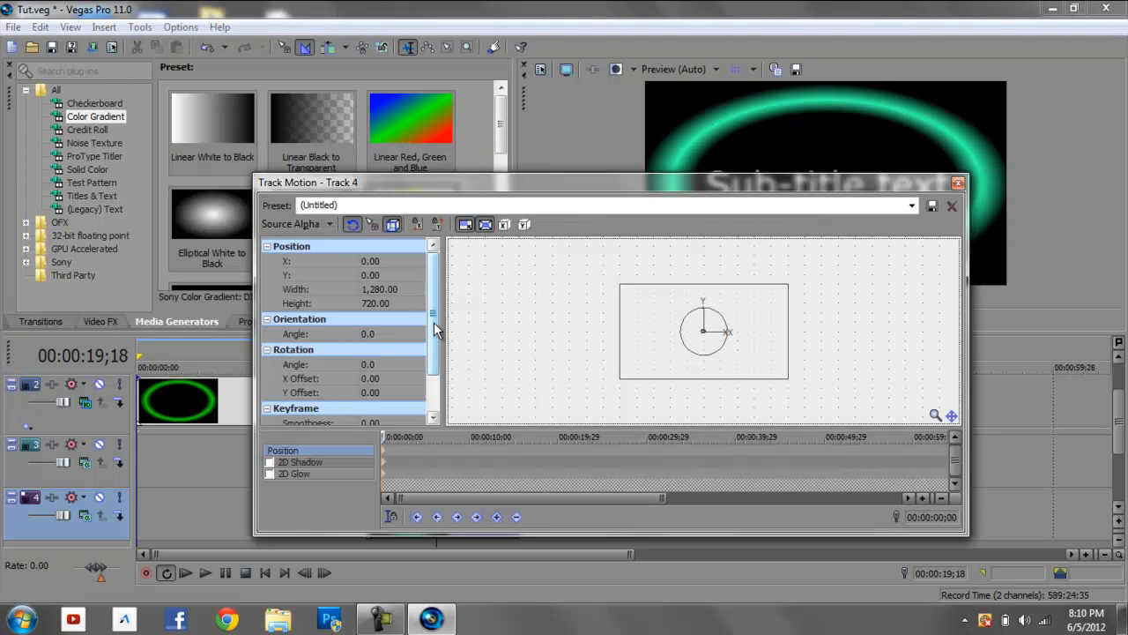
left_click_drag(433, 330, 435, 356)
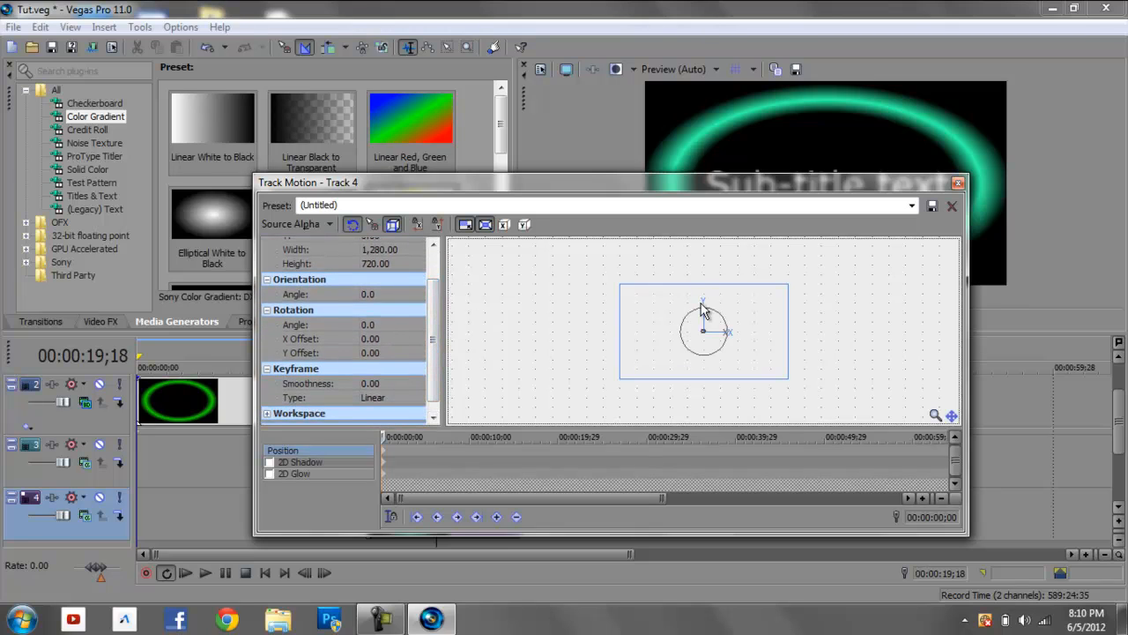
left_click(958, 185)
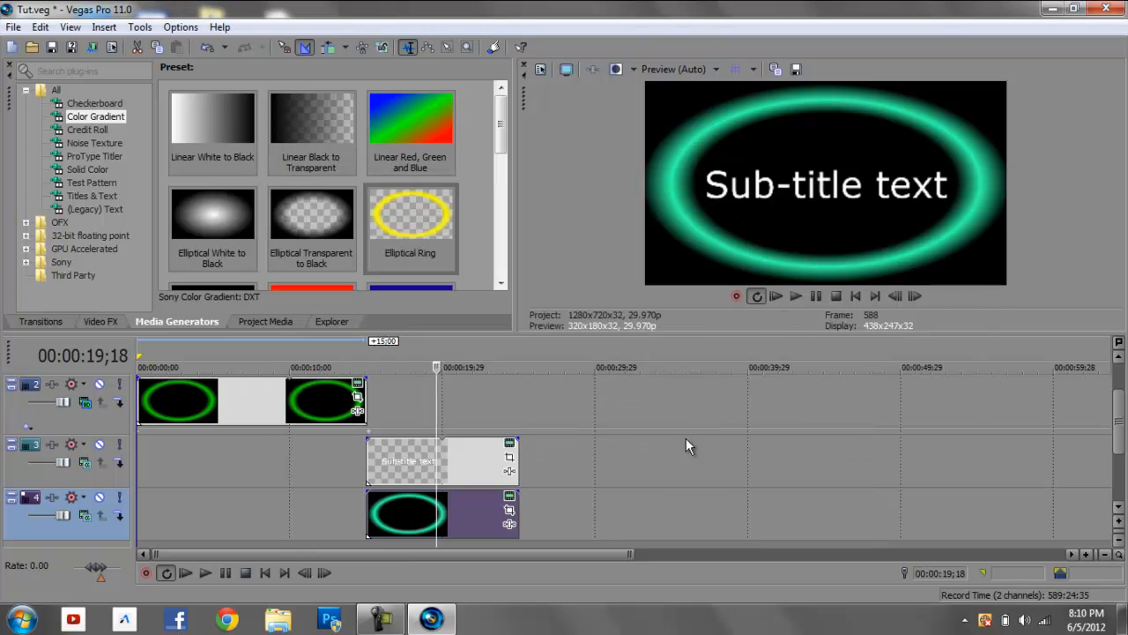
Set the compositing mode of tracks 4 and 3 to 3D Source Alpha
left_click(91, 517)
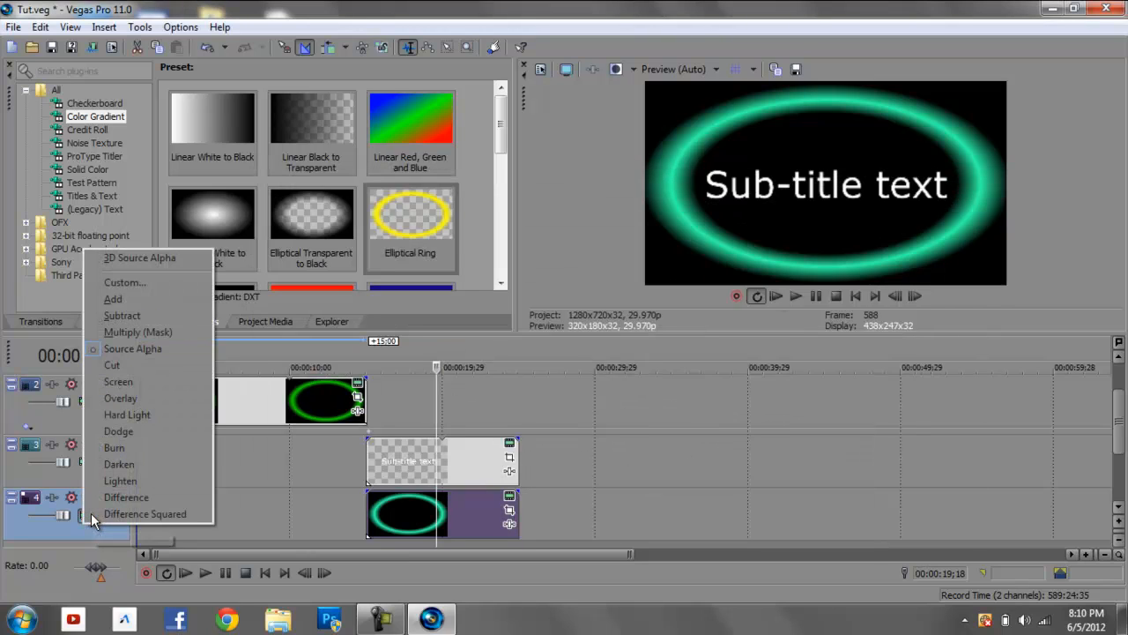
left_click(153, 262)
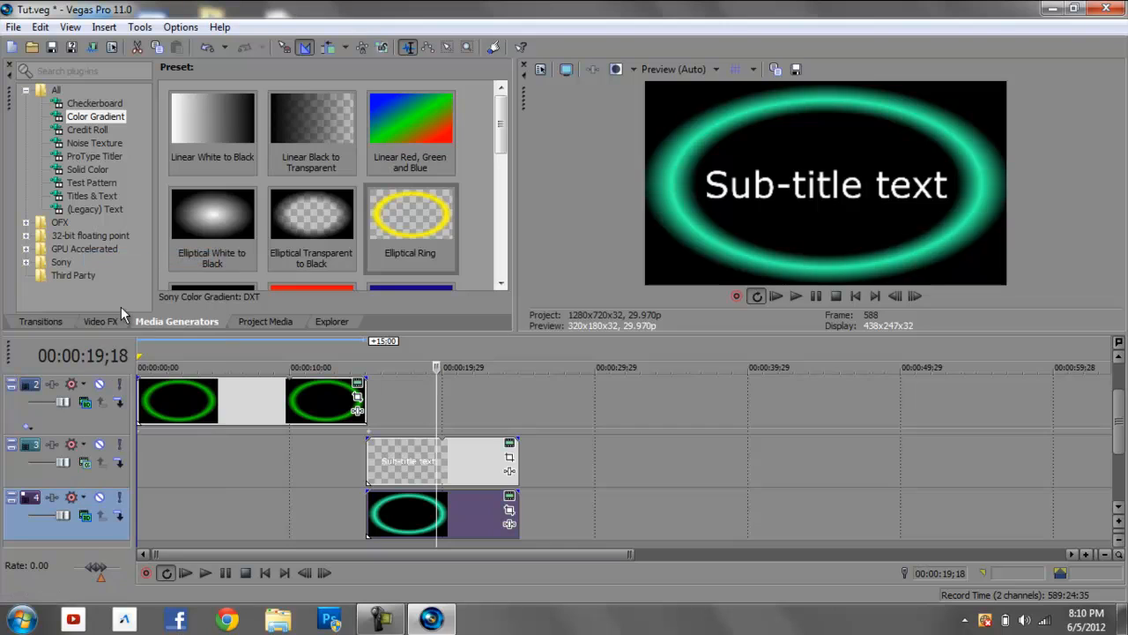
left_click(86, 462)
left_click(161, 204)
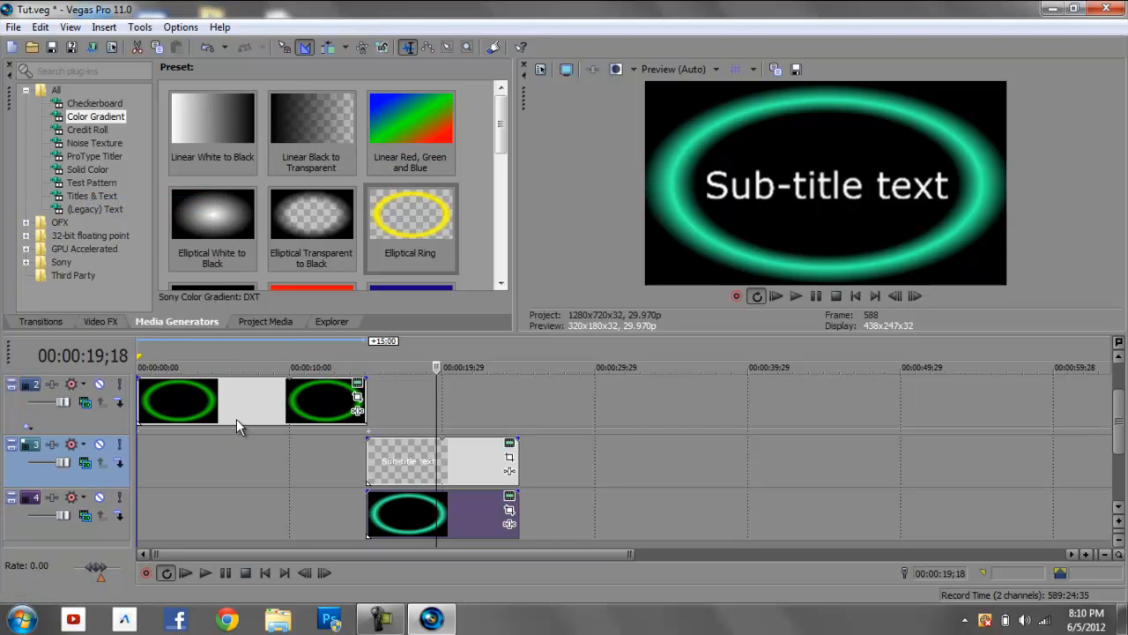
Open Track Motion for track 4, set the Y rotation to -1000 at the first keyframe and move the window off the events
left_click(411, 520)
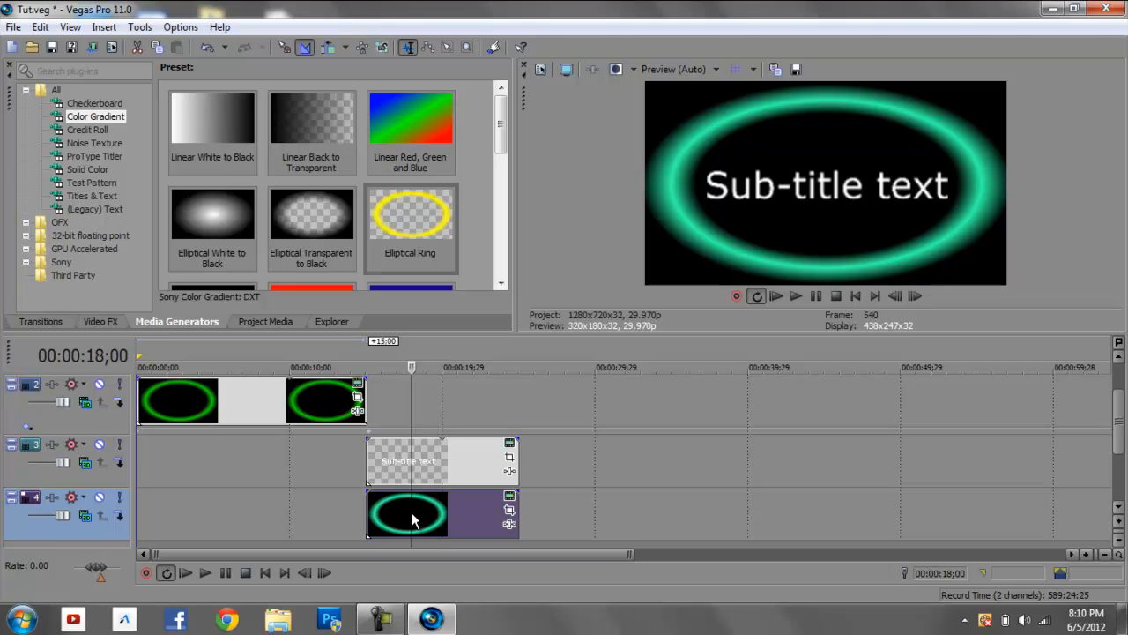
left_click(152, 29)
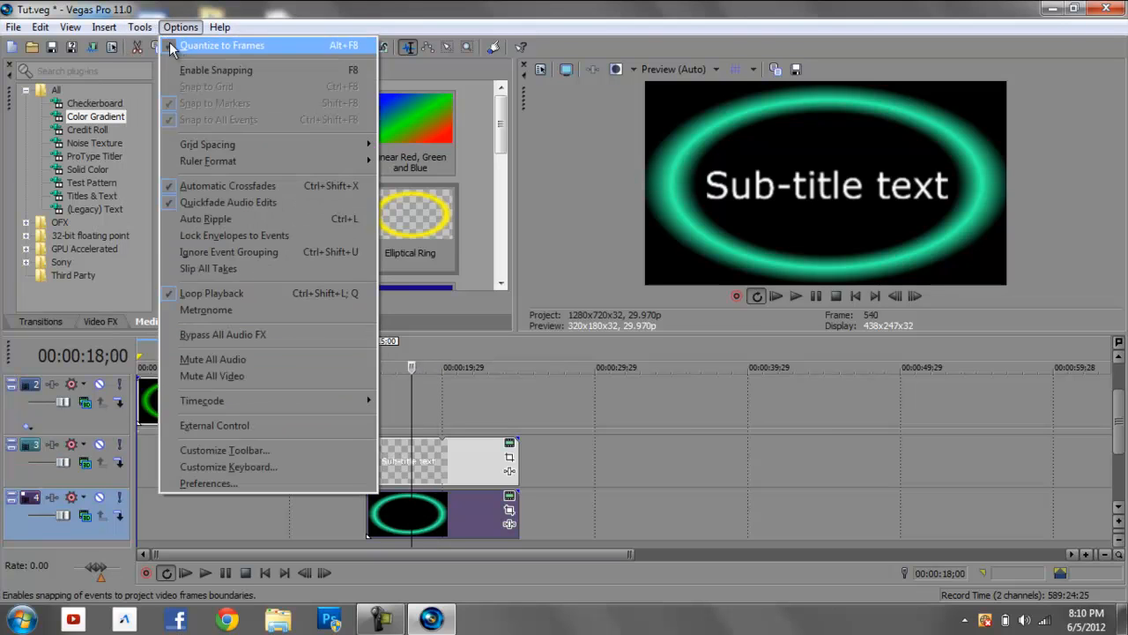
mouse_move(162, 63)
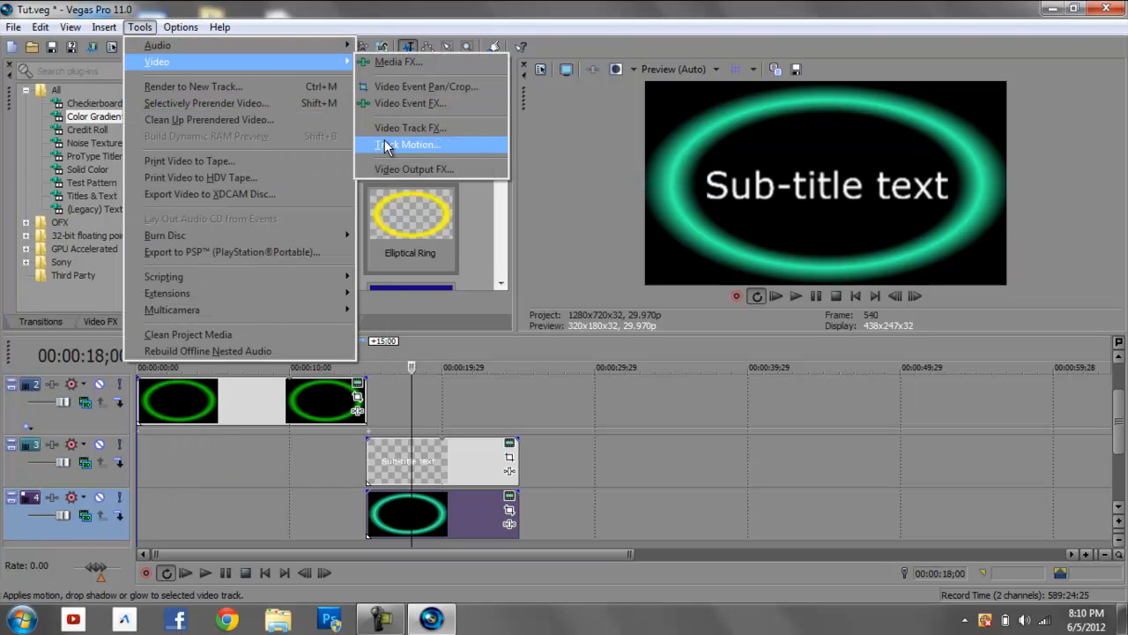
left_click(384, 145)
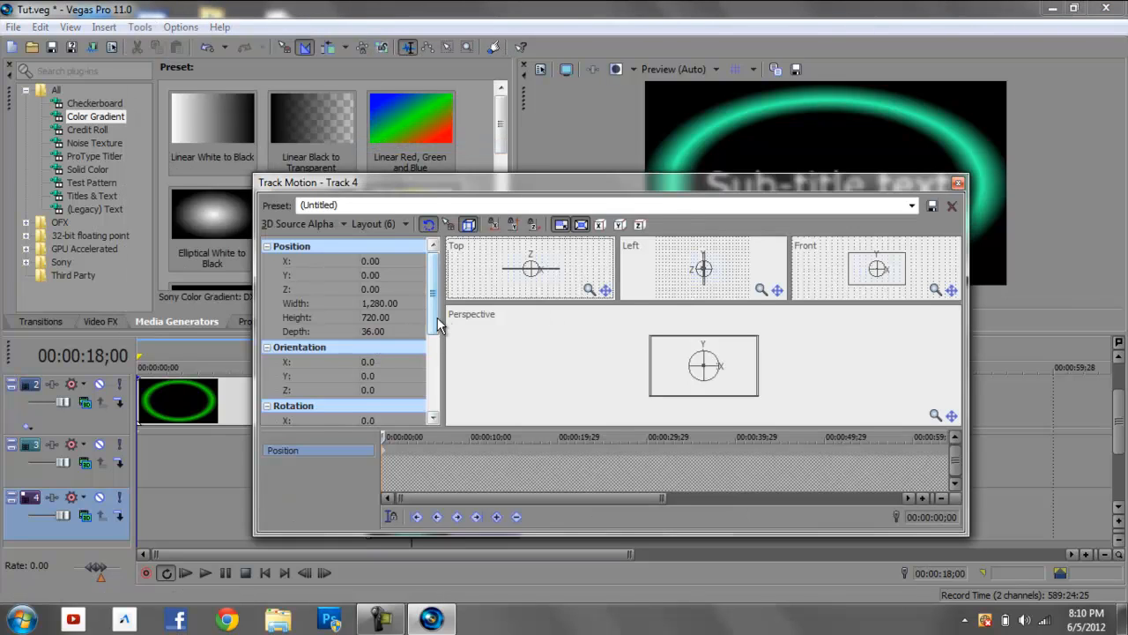
left_click_drag(438, 325, 433, 365)
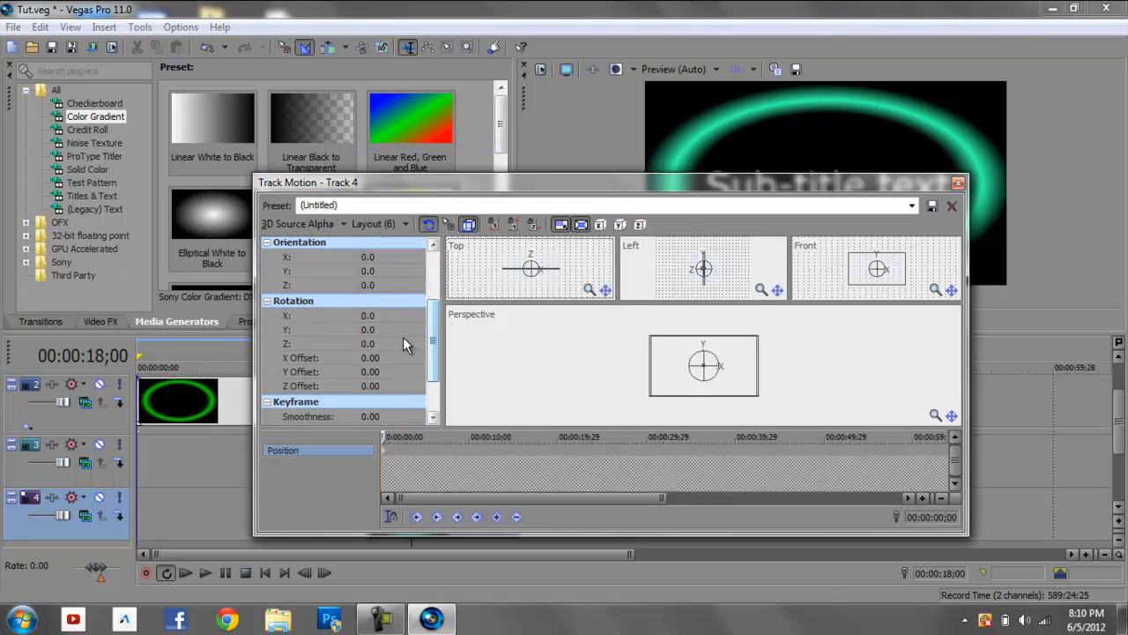
left_click(379, 329)
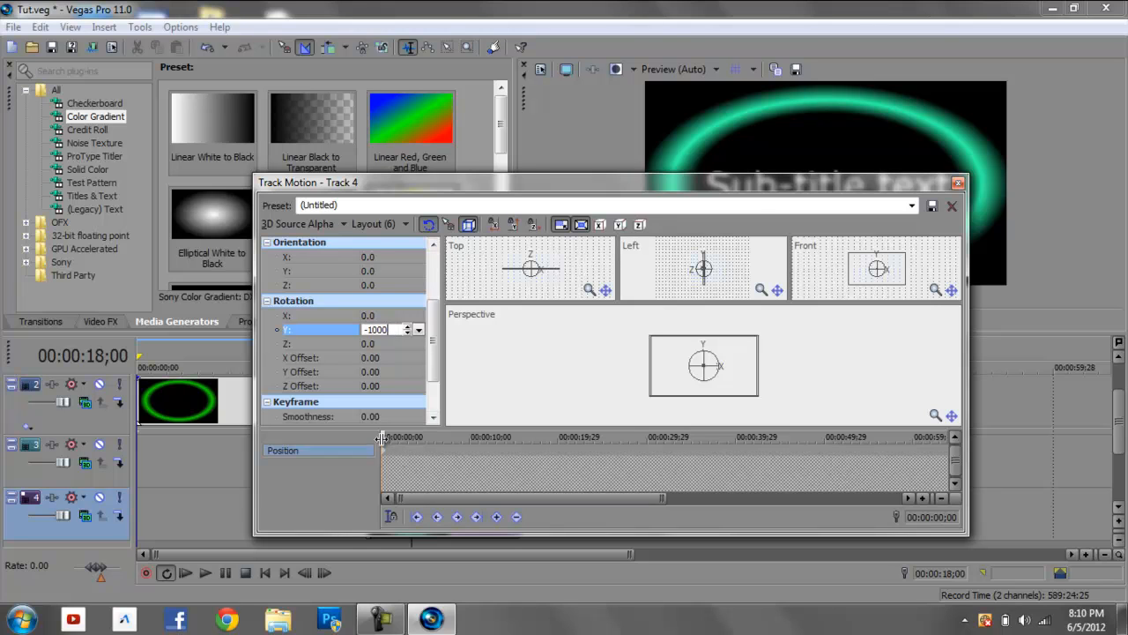
left_click_drag(487, 183, 917, 196)
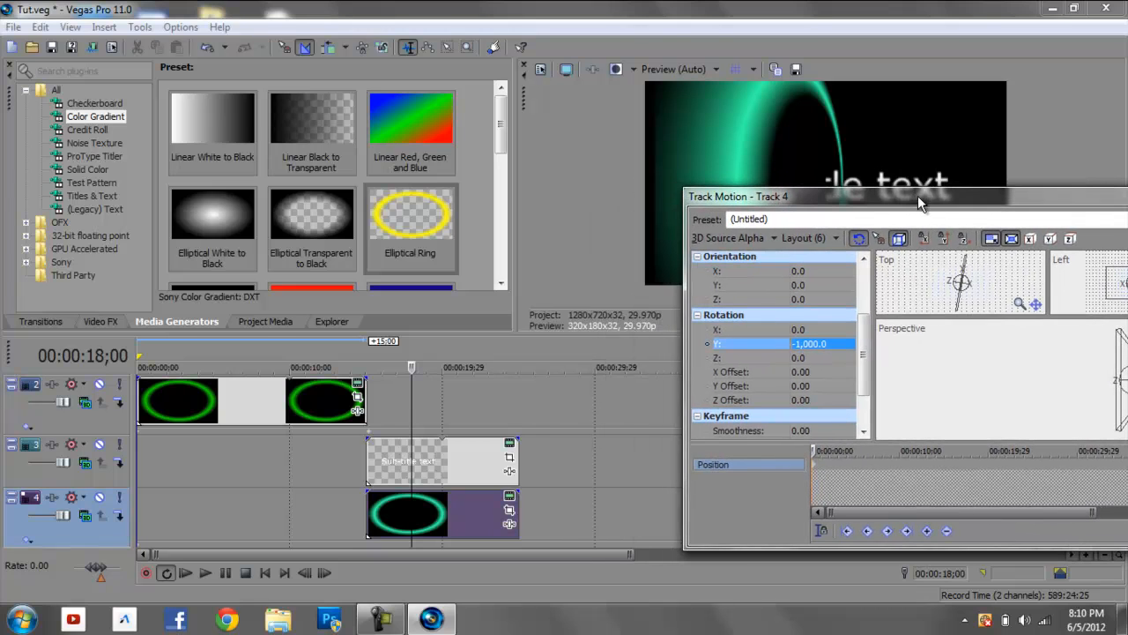
Trim the ends of the subtitle and turquoise ring events by 5 seconds and align the ring's end exactly with the subtitle's
left_click_drag(518, 447, 440, 448)
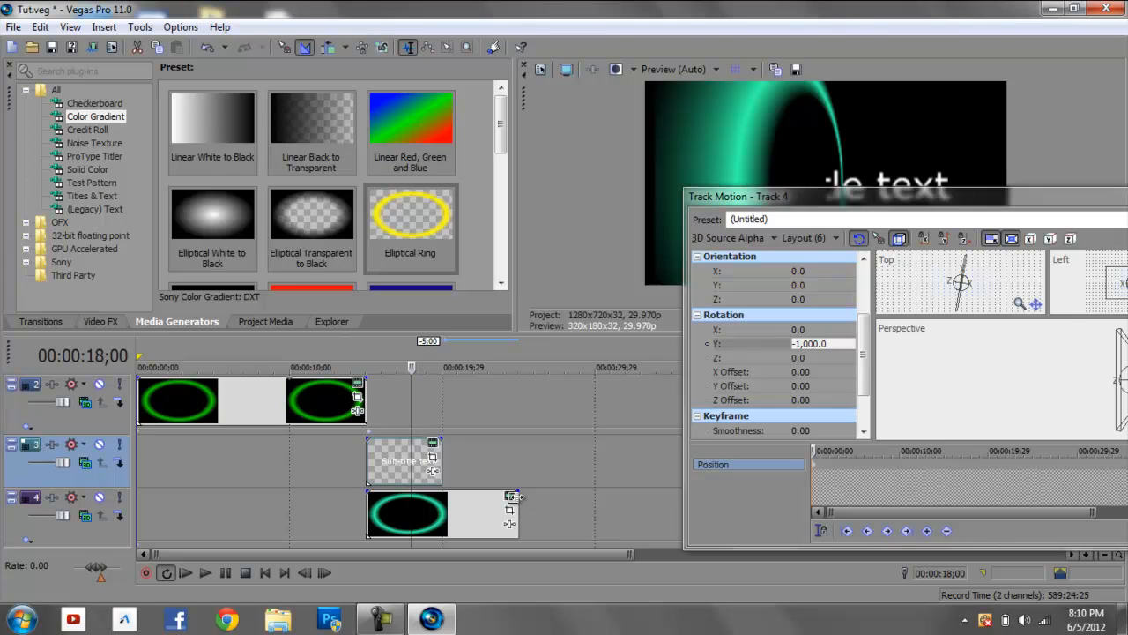
left_click_drag(514, 496, 435, 501)
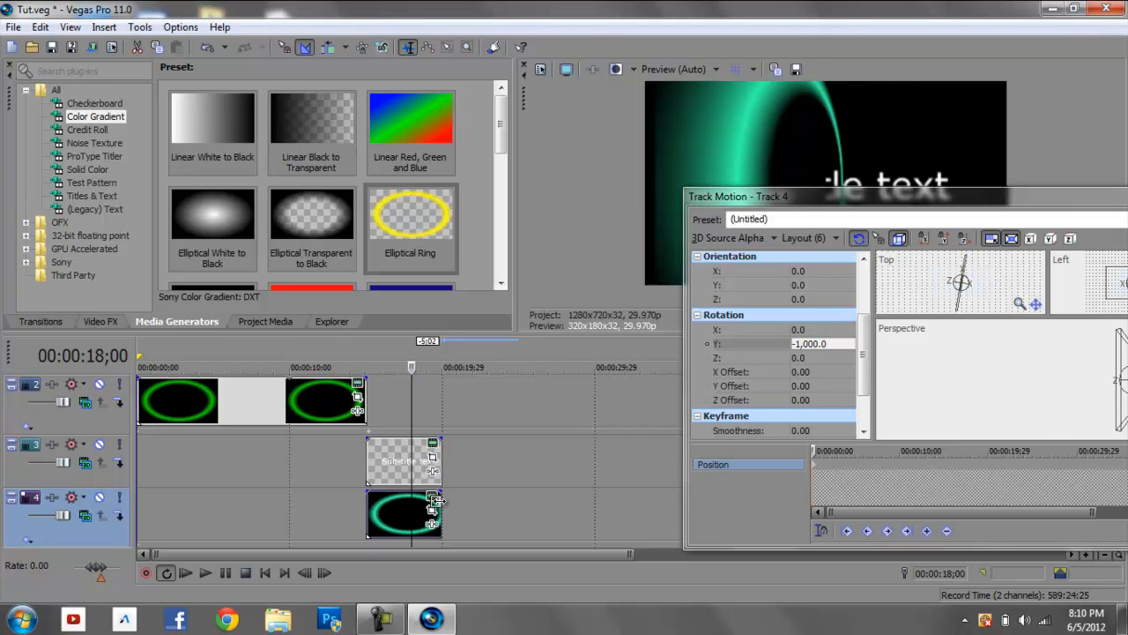
left_click(1087, 555)
left_click(1087, 555)
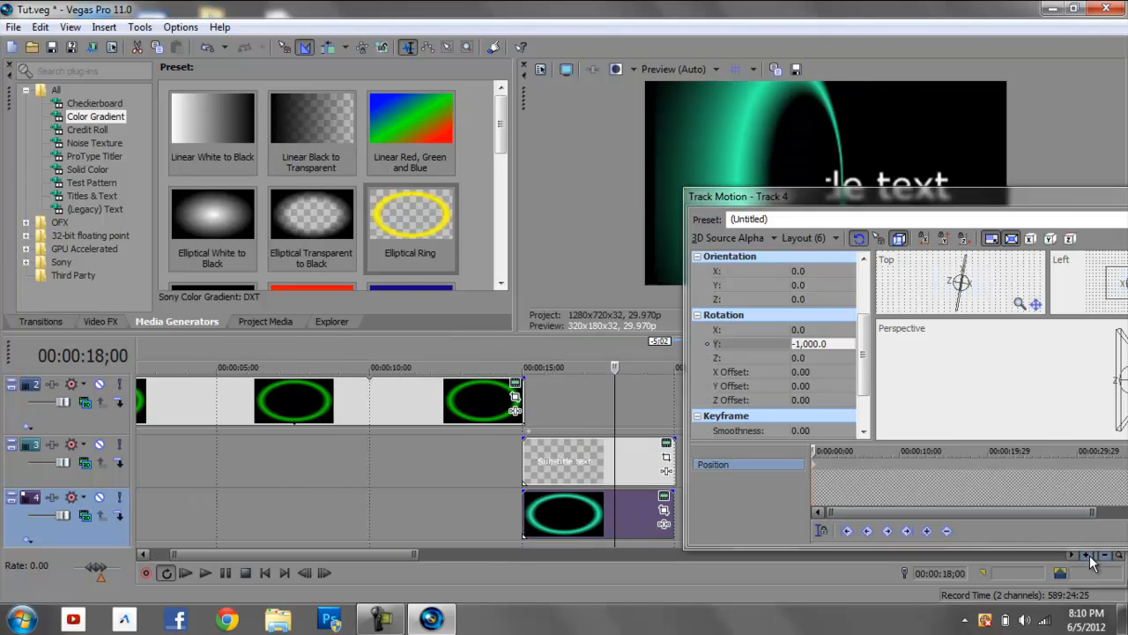
left_click(1087, 555)
left_click_drag(354, 562, 395, 562)
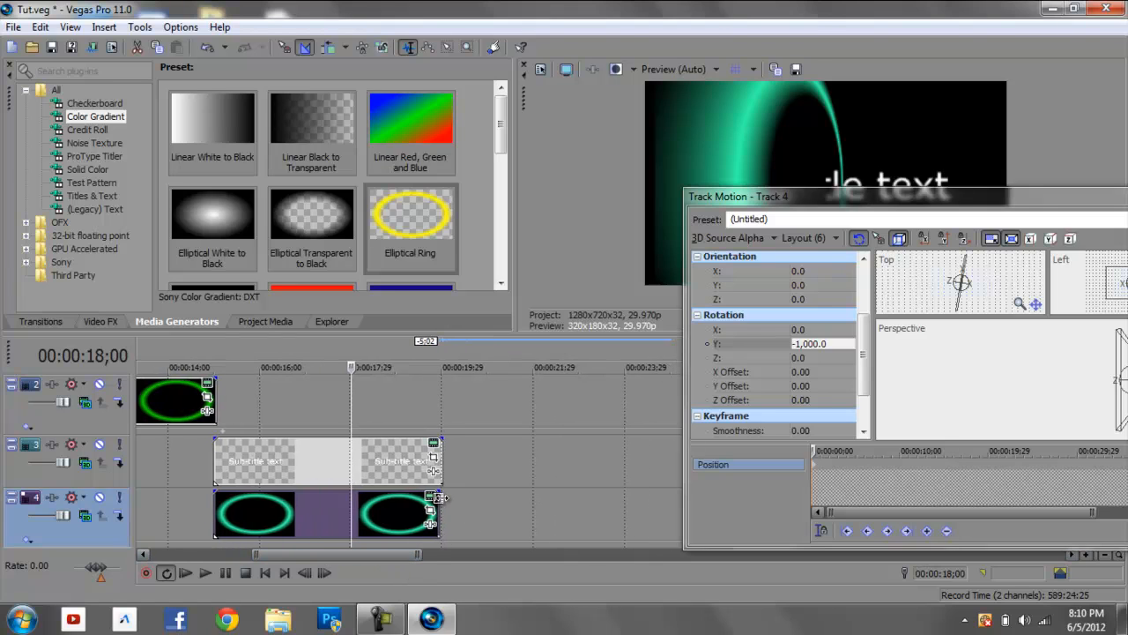
left_click_drag(438, 499, 441, 499)
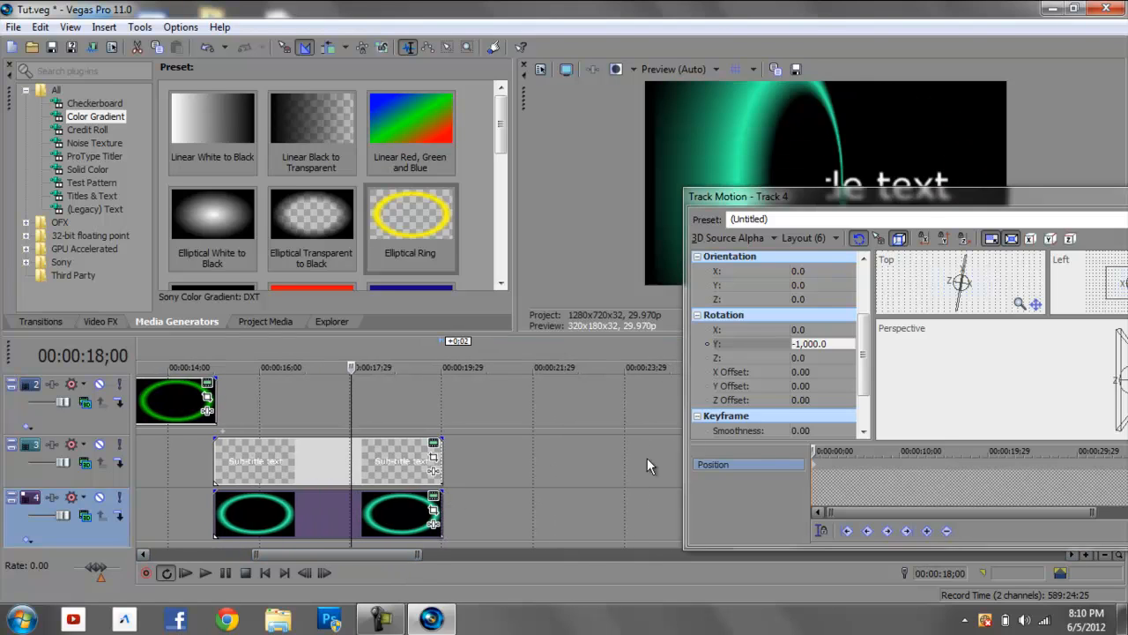
Set track 4's Y rotation to 85 at 00:00:19;29 in its Track Motion, and close the window
left_click_drag(965, 195, 643, 153)
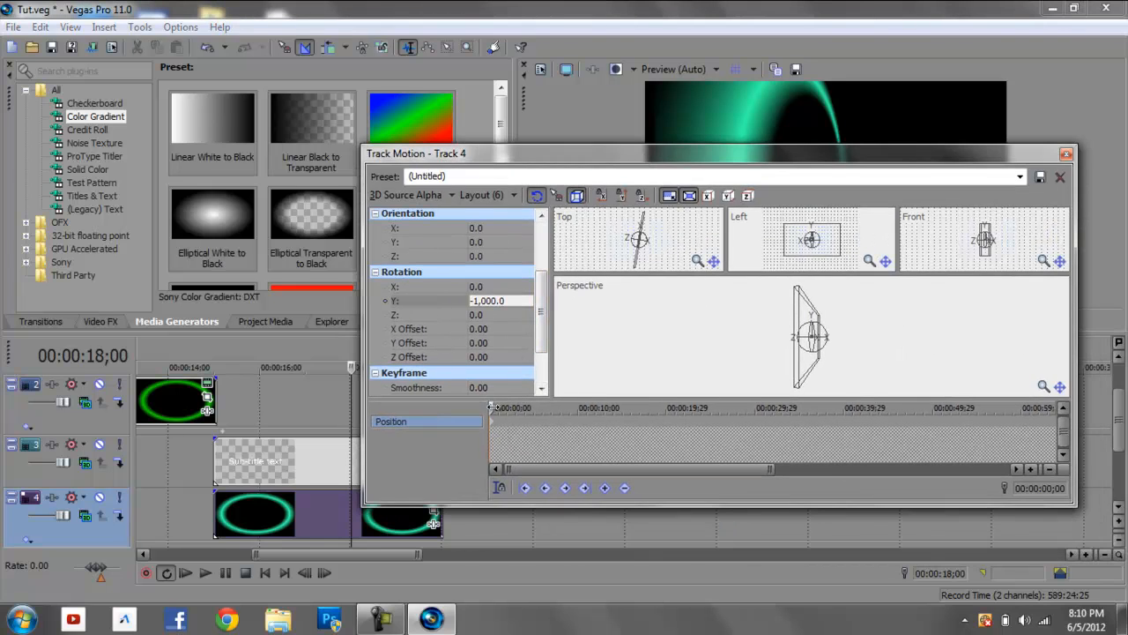
left_click_drag(630, 390, 657, 391)
left_click(1031, 468)
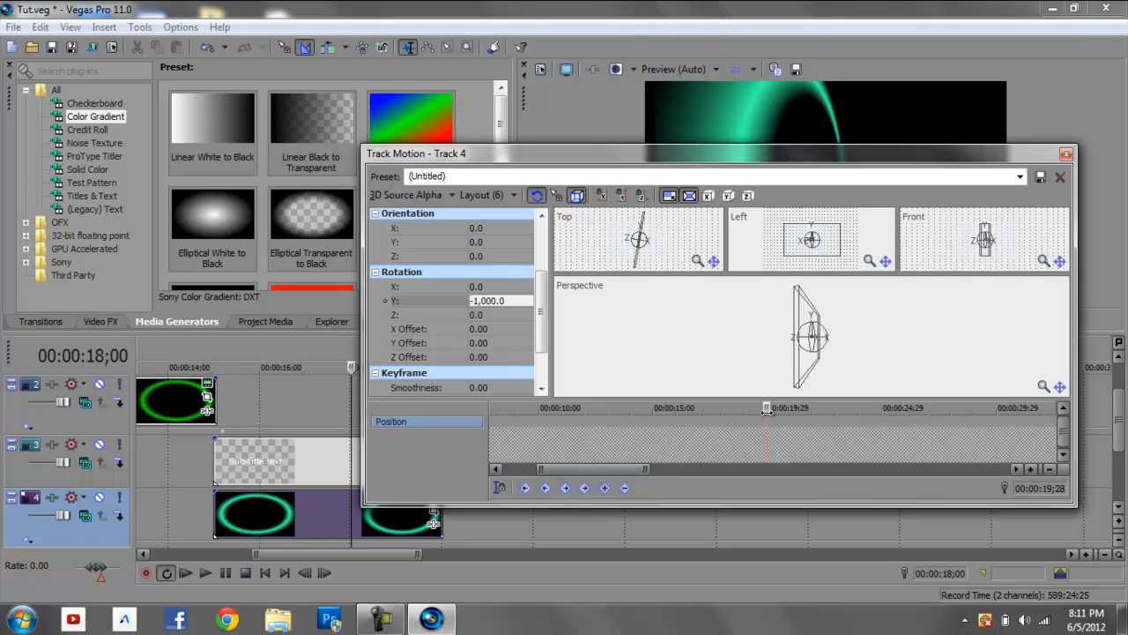
mouse_move(767, 408)
left_mouse_down()
mouse_move(820, 408)
mouse_move(770, 398)
left_mouse_up()
left_click(1031, 469)
left_click(1031, 469)
left_click(1031, 468)
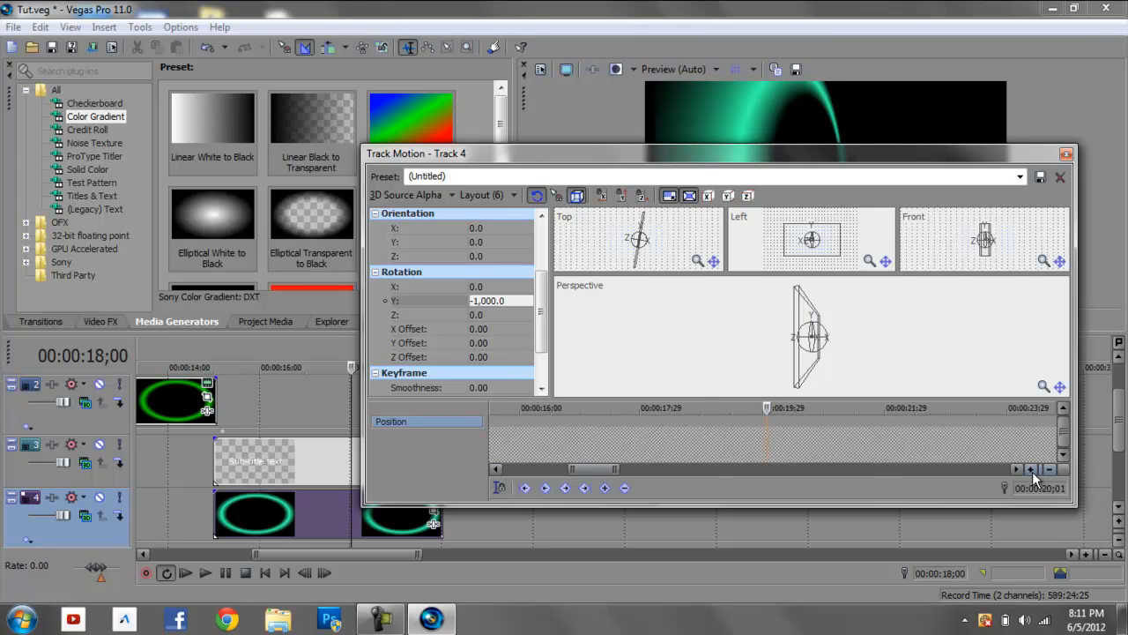
left_click(1031, 469)
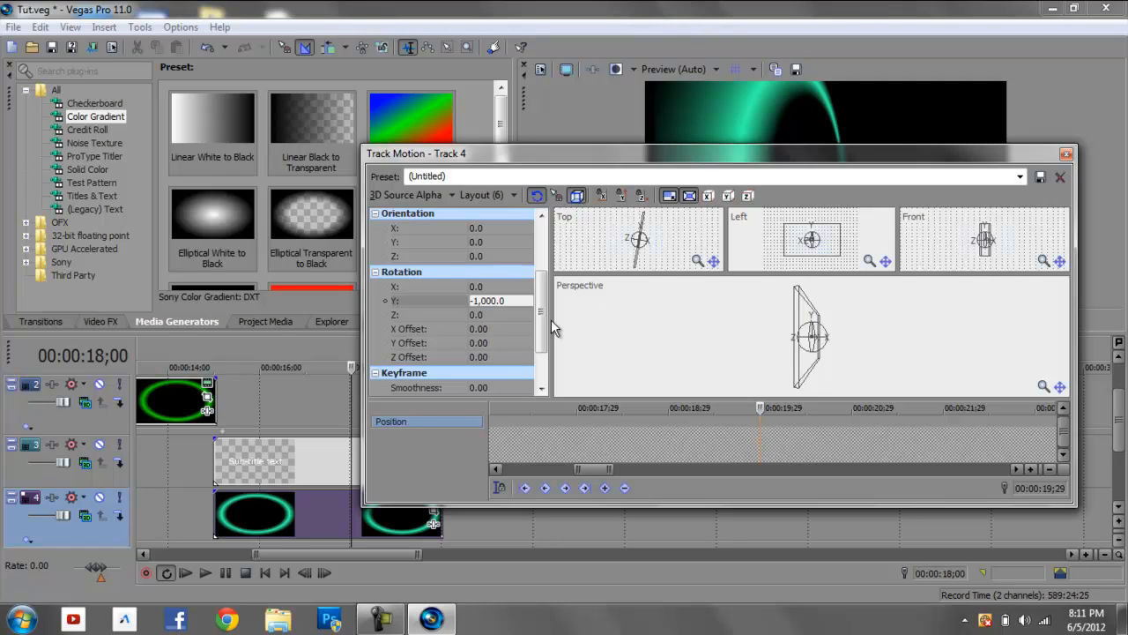
left_click(512, 304)
type("85")
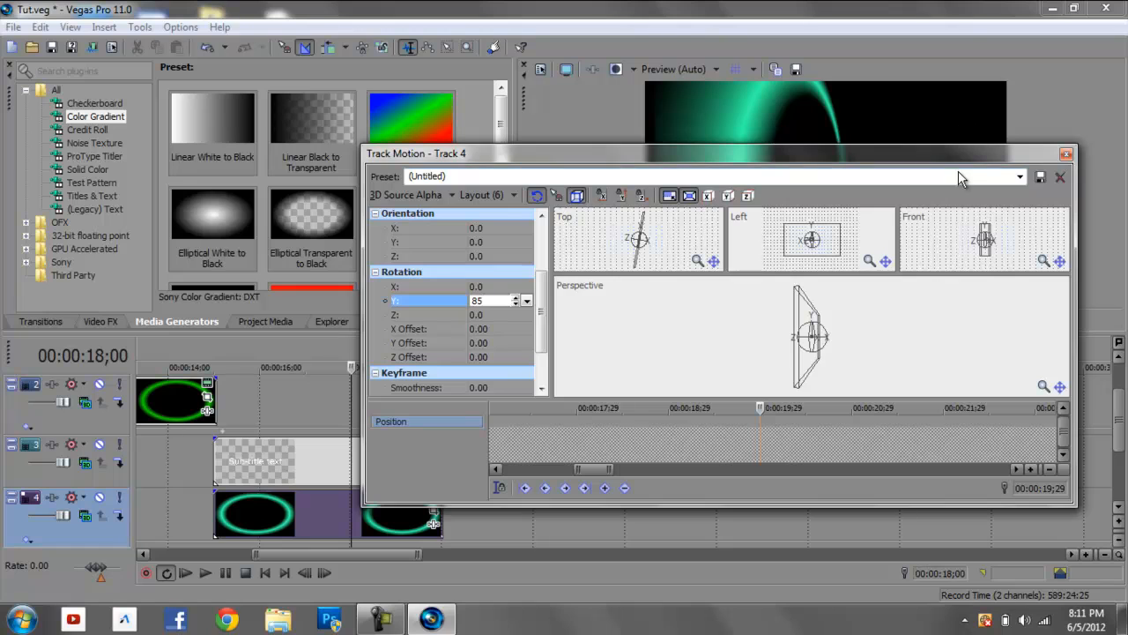
key("Return")
left_click(1064, 156)
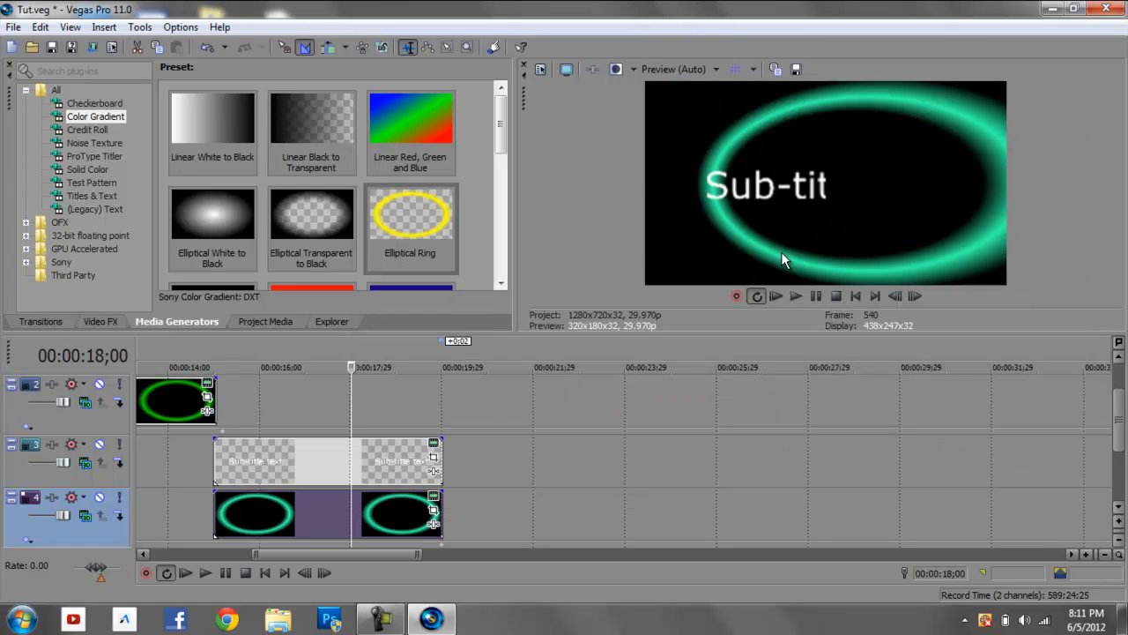
Open Track Motion for the subtitle's track 3 and set the Y rotation to -1000 at the first keyframe
left_click(350, 459)
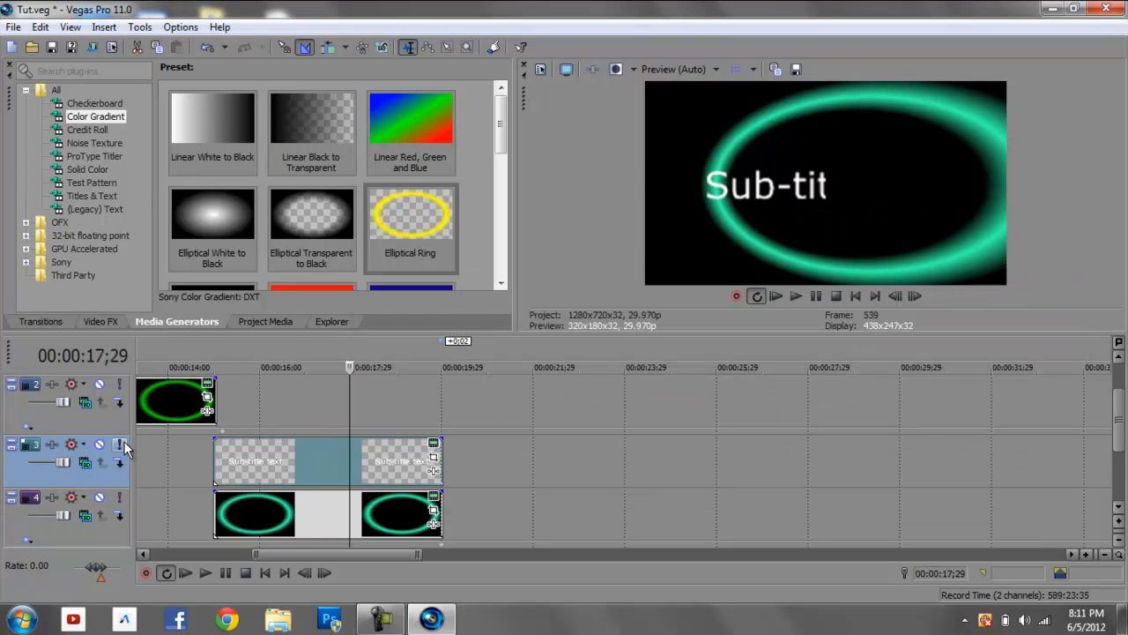
left_click(140, 28)
mouse_move(190, 65)
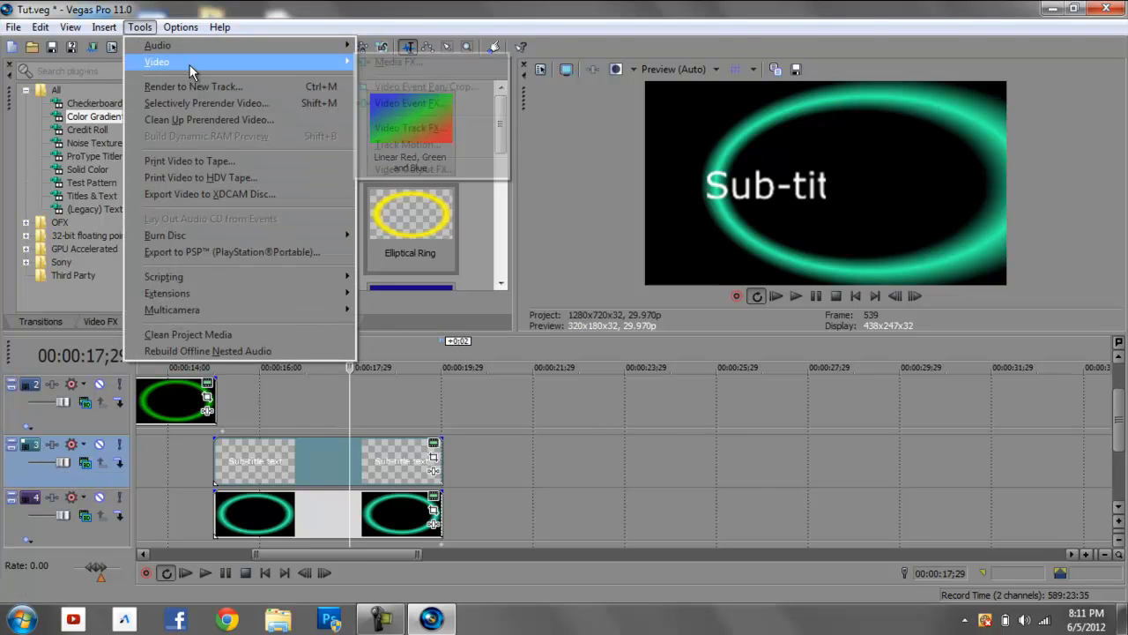
left_click(407, 144)
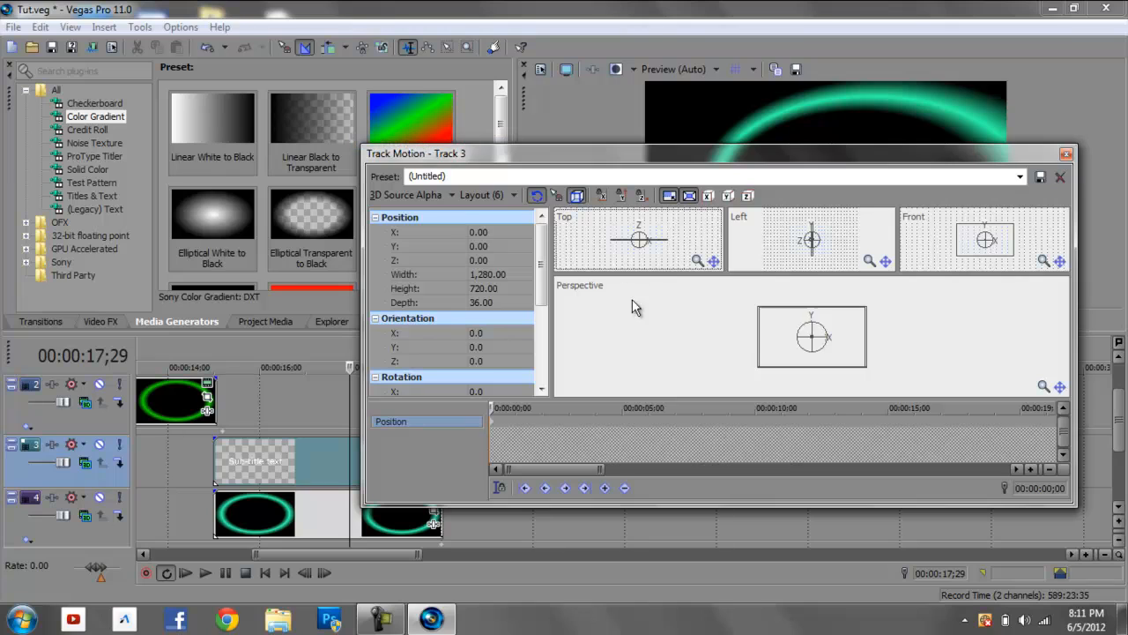
left_click_drag(546, 275, 546, 314)
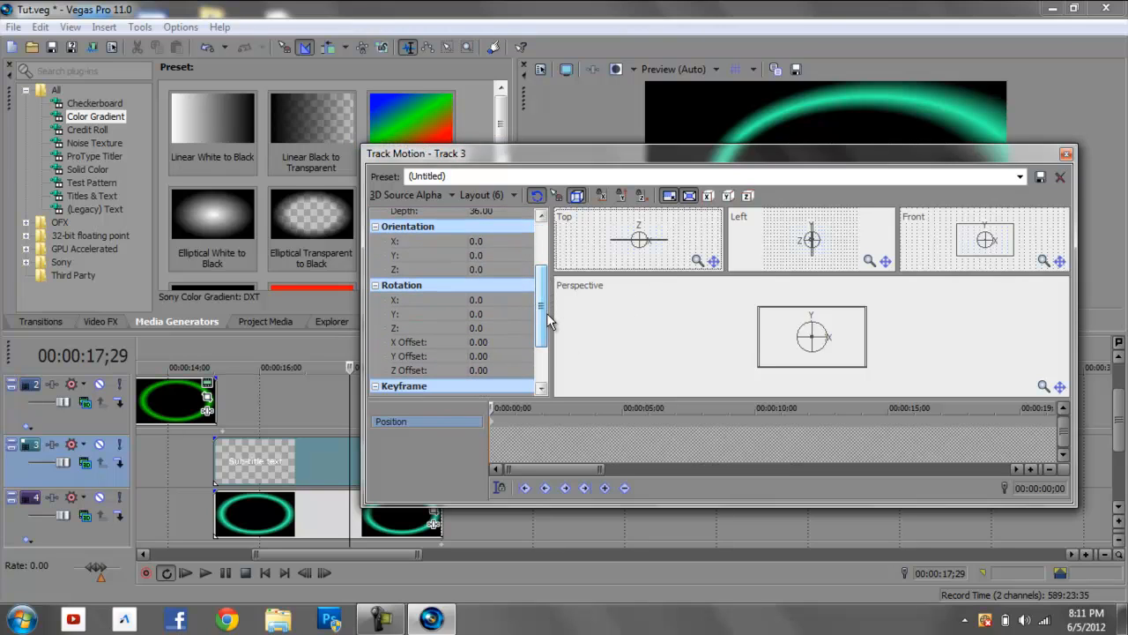
left_click(503, 314)
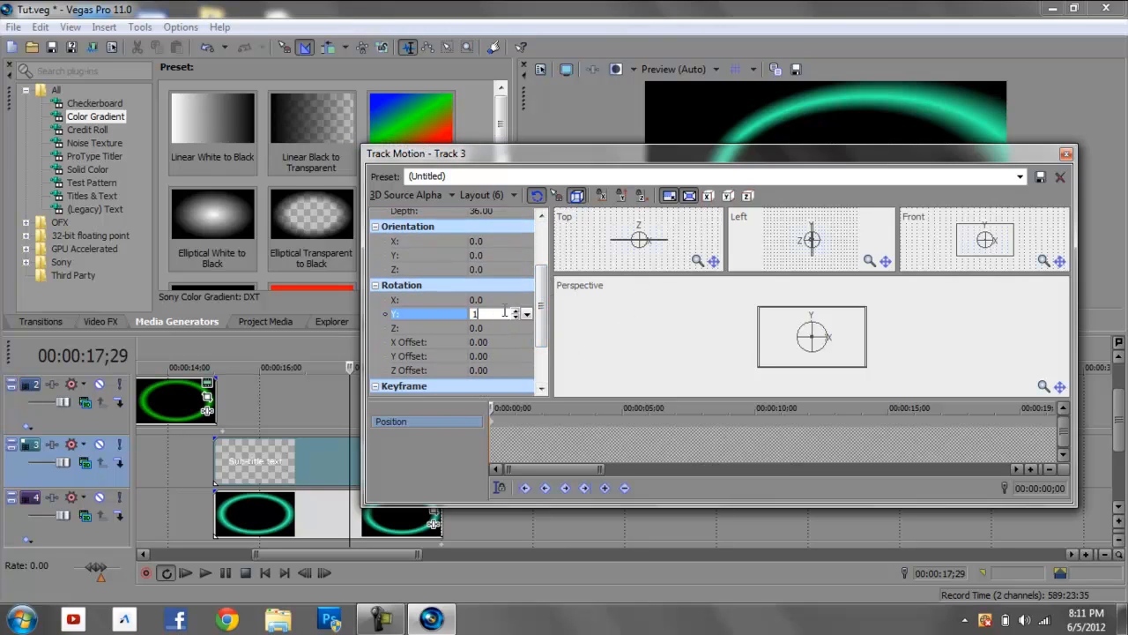
key("BackSpace")
Place track 3's keyframe cursor at 00:00:19;29, where the subtitle event ends
left_click_drag(492, 407, 1035, 407)
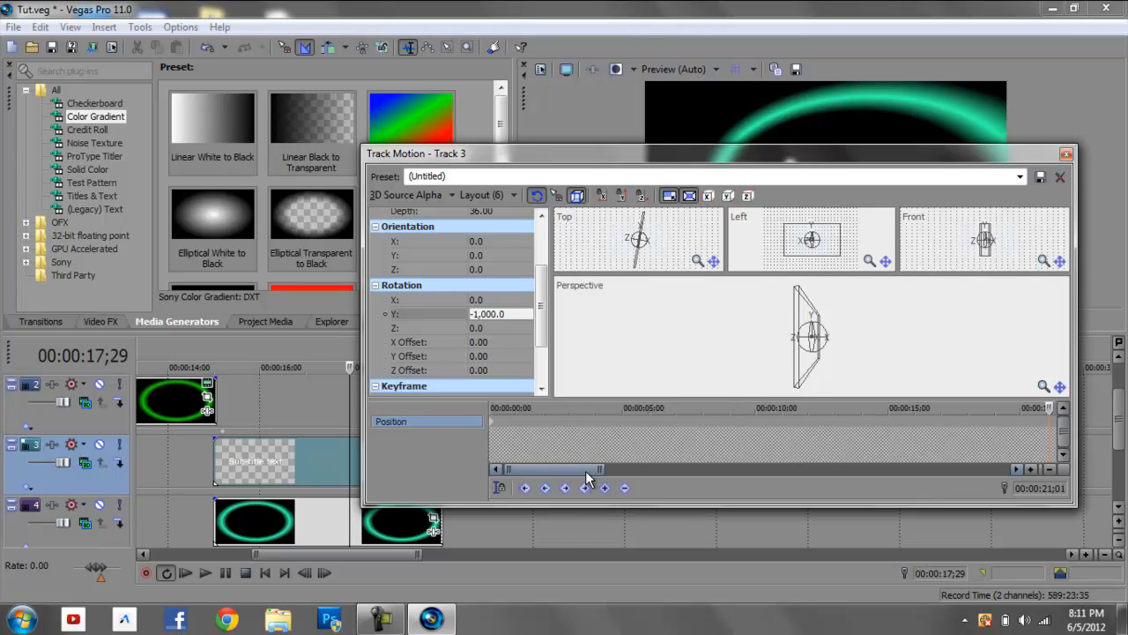
left_click_drag(597, 469, 626, 481)
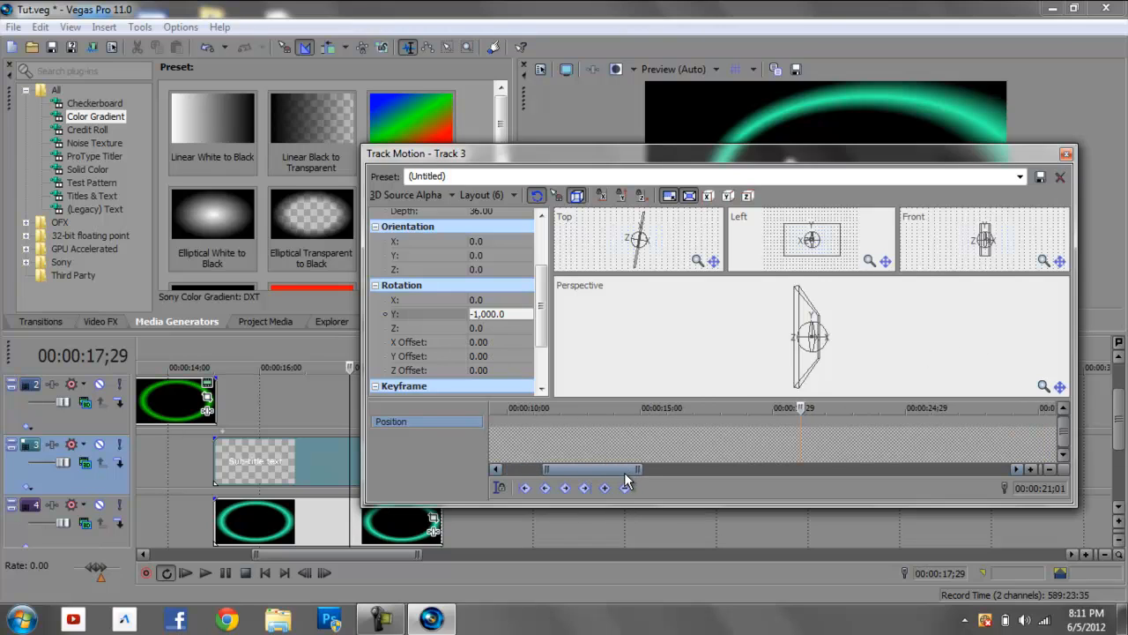
left_click(1032, 469)
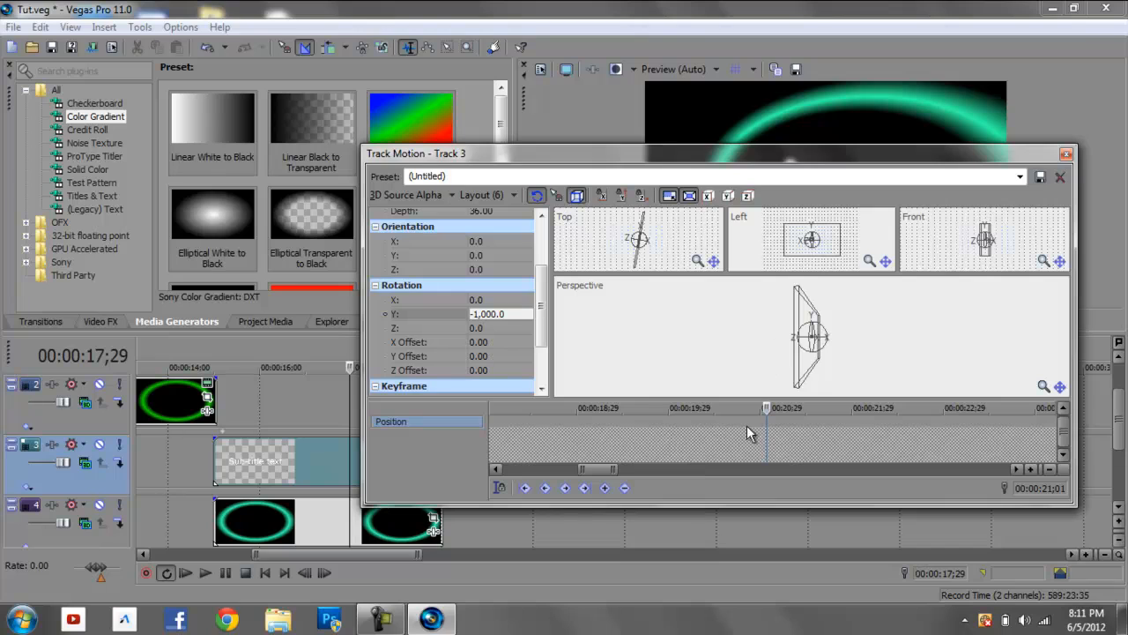
left_click_drag(766, 407, 702, 407)
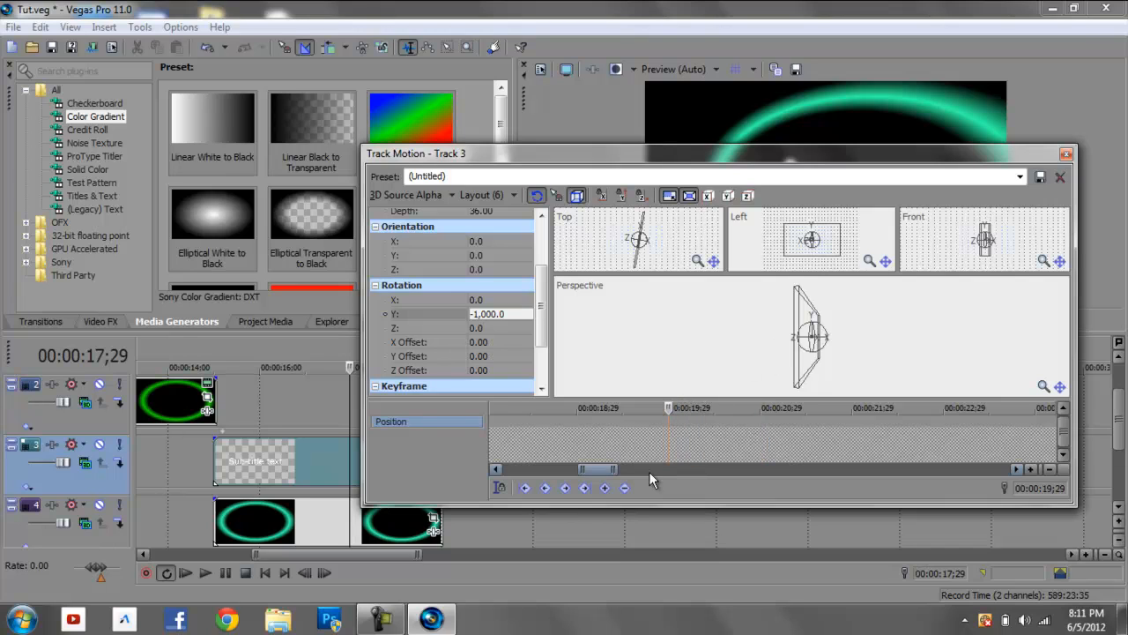
Move track 3's first position keyframe to about 00:00:15;00, where the subtitle event starts
left_click_drag(612, 469, 493, 483)
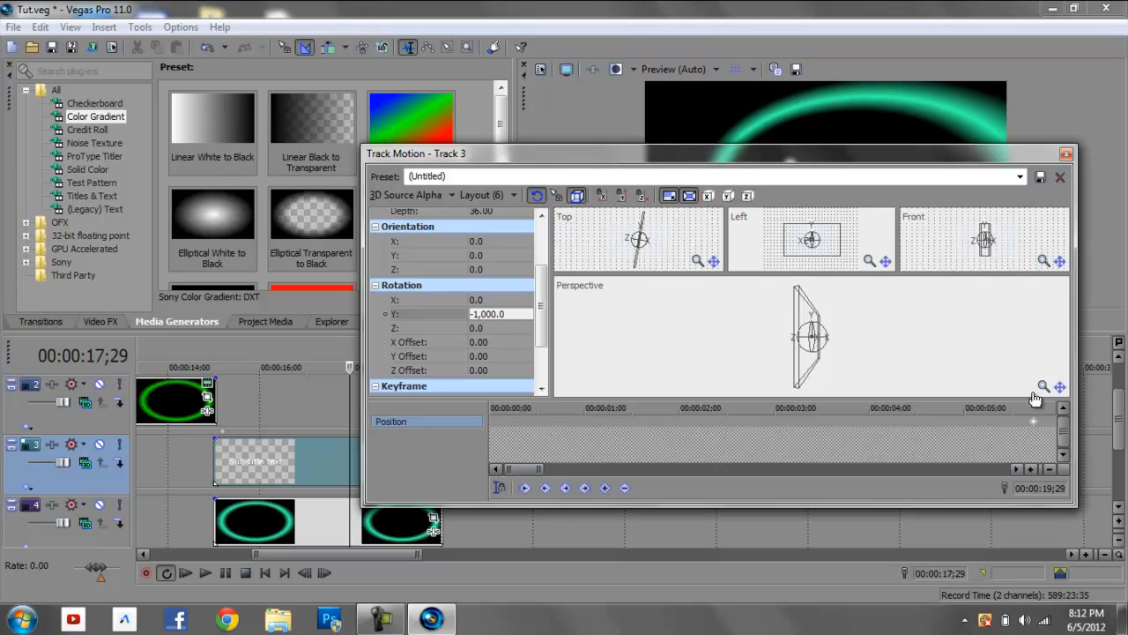
left_click(1047, 470)
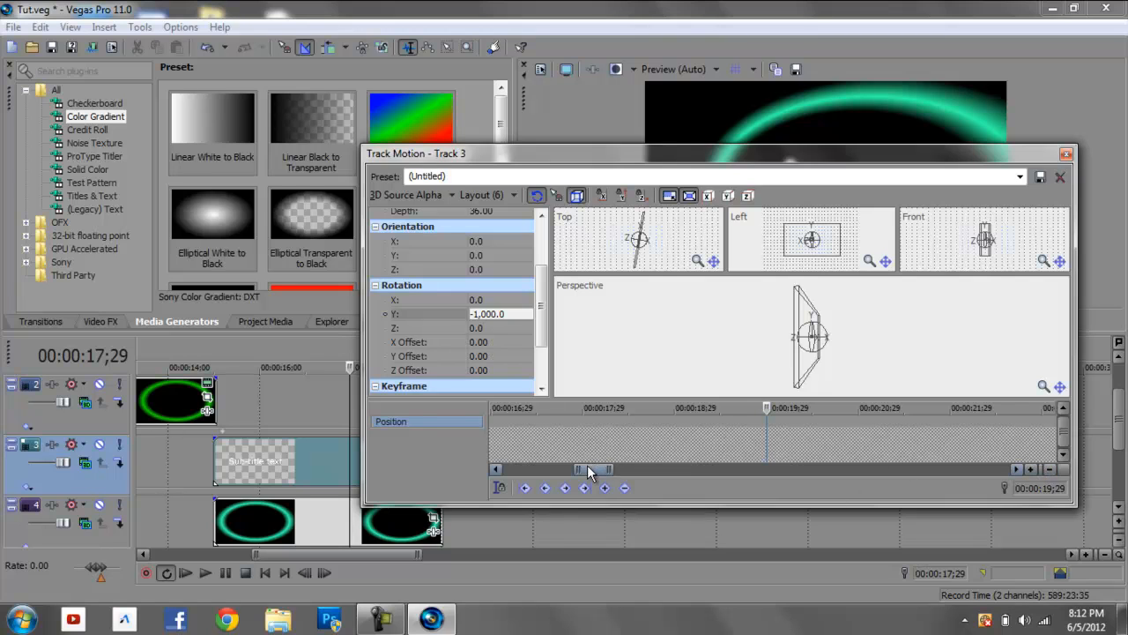
left_click_drag(589, 473, 541, 473)
left_click_drag(499, 423, 1015, 426)
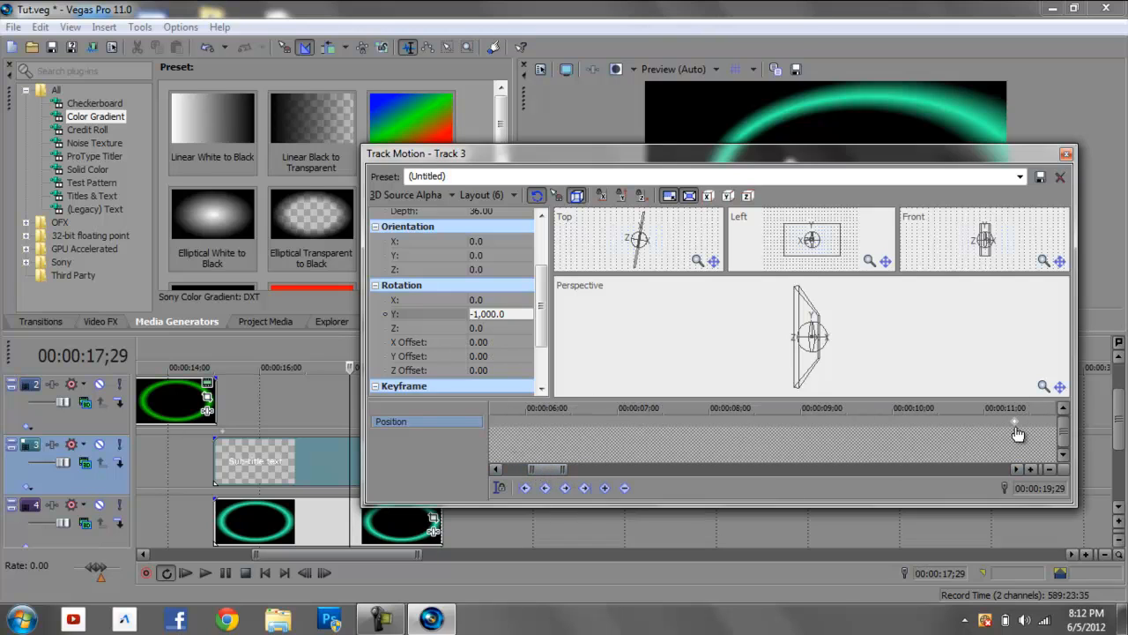
left_click(1049, 468)
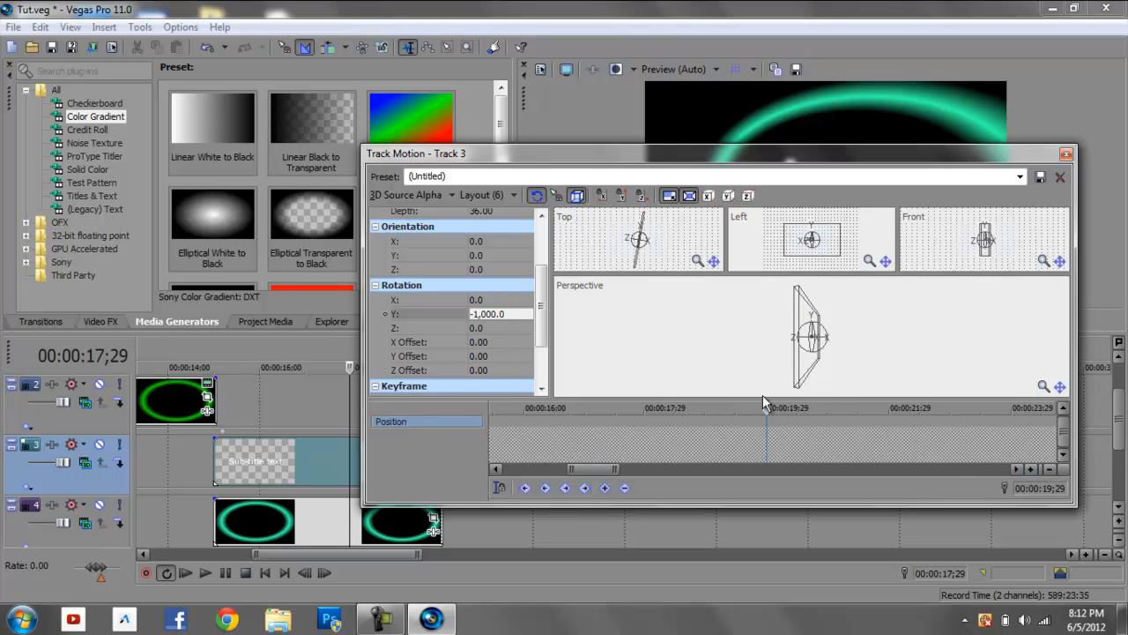
left_click_drag(607, 473, 584, 472)
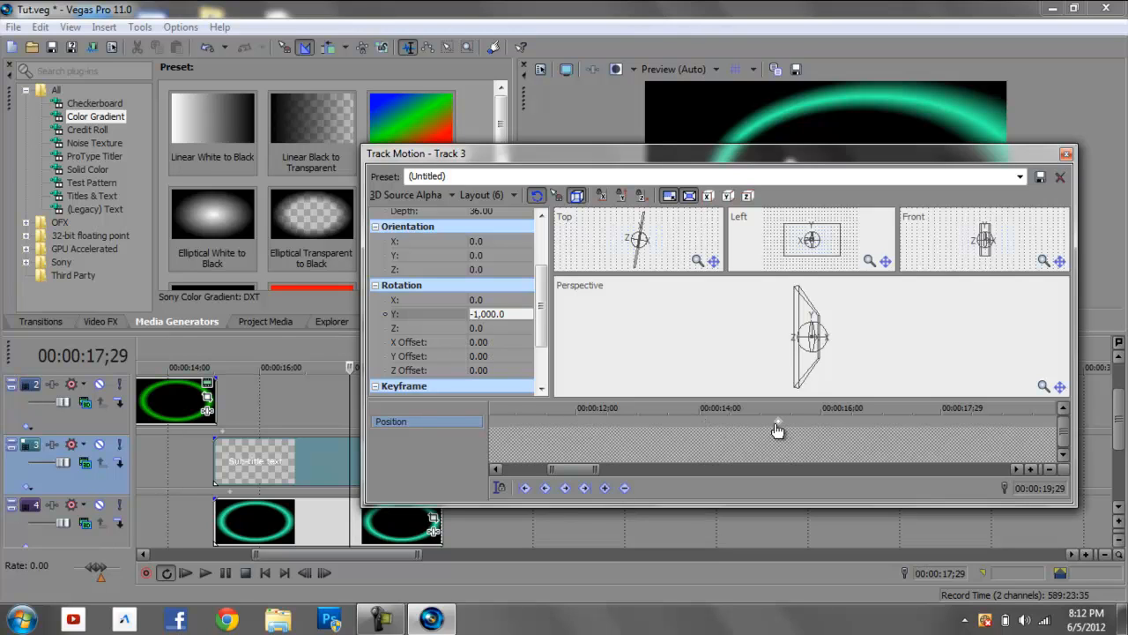
left_click(1049, 469)
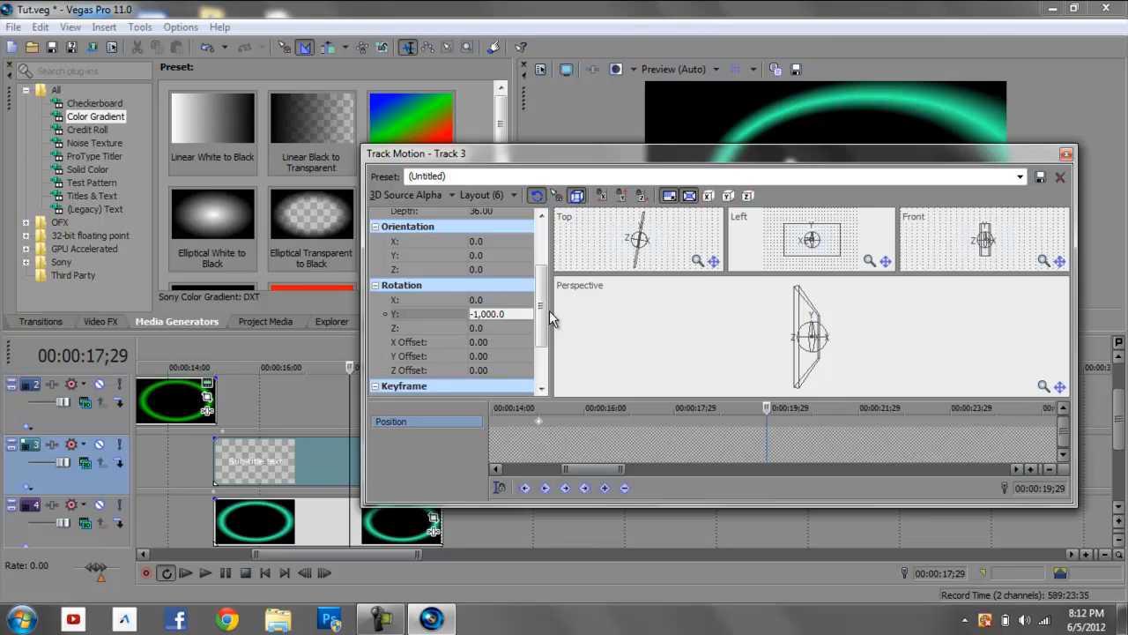
Set track 3's Y rotation to 85 at 00:00:19;29 and close the Track Motion window
left_click(520, 314)
type("85")
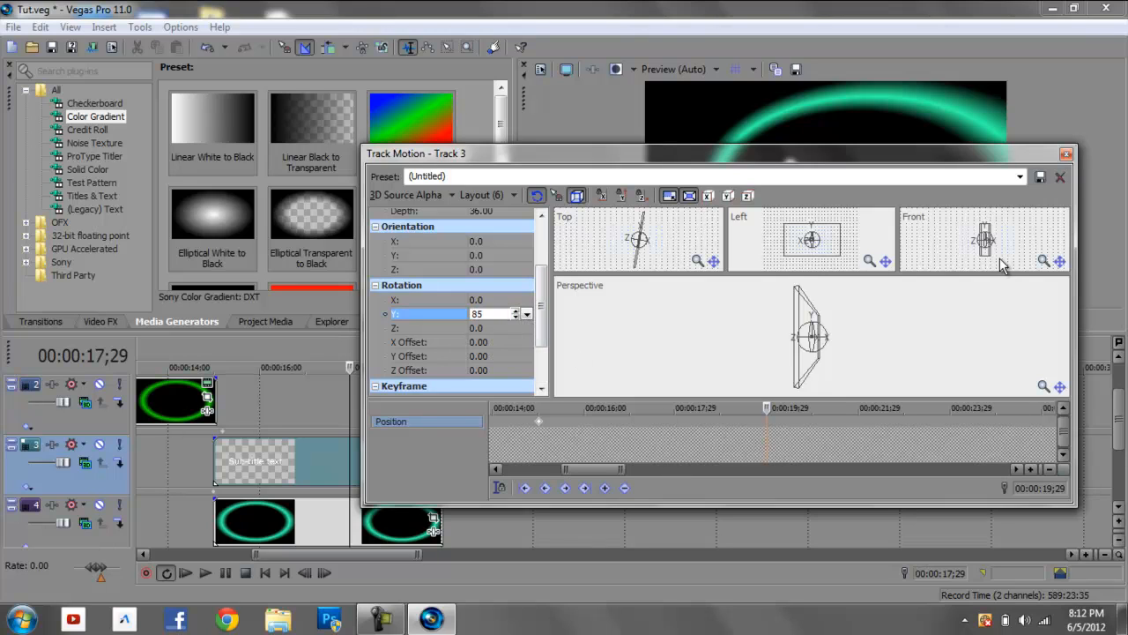
key("Return")
left_click(1066, 154)
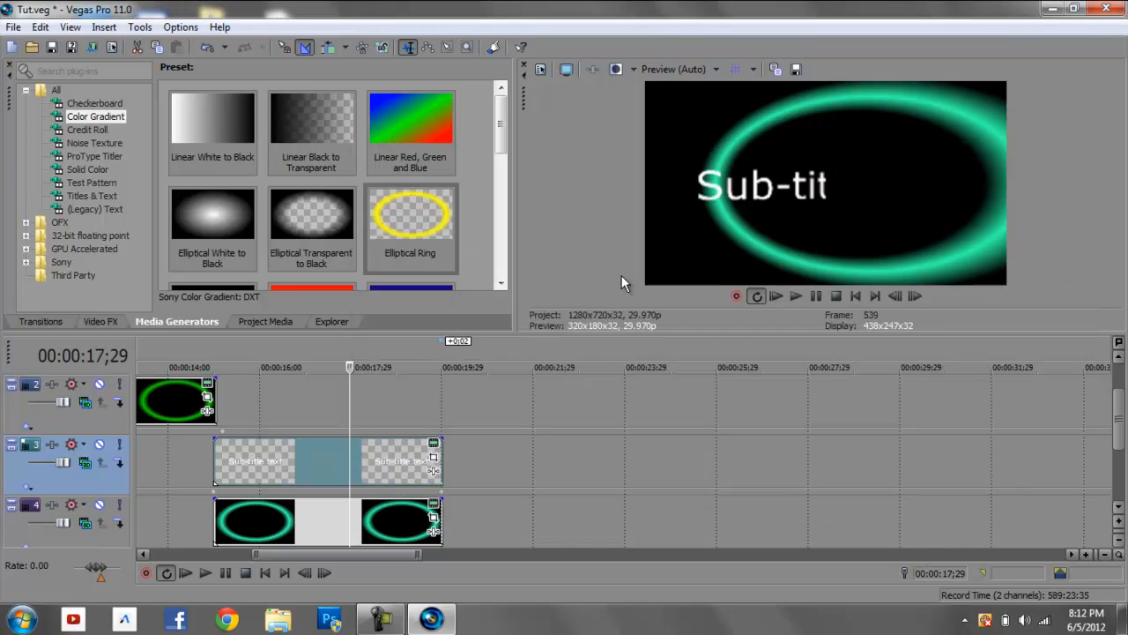
Reopen Track Motion for track 4 and move its first position keyframe to about 00:00:15;00, where the turquoise ring event starts
left_click(284, 511)
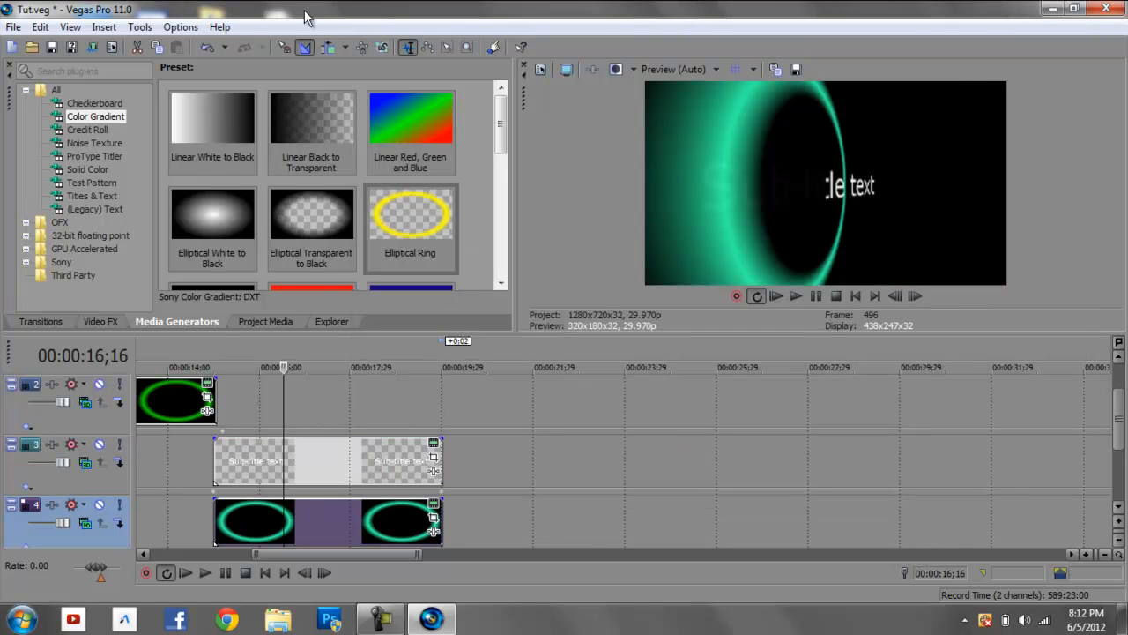
left_click(151, 30)
mouse_move(177, 62)
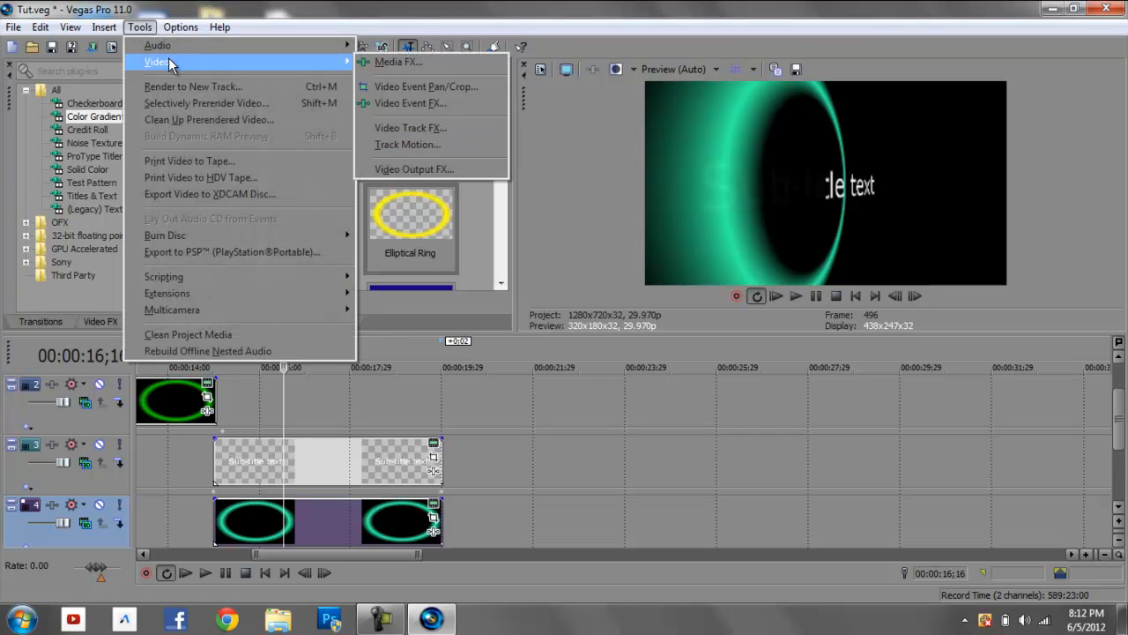
left_click(400, 150)
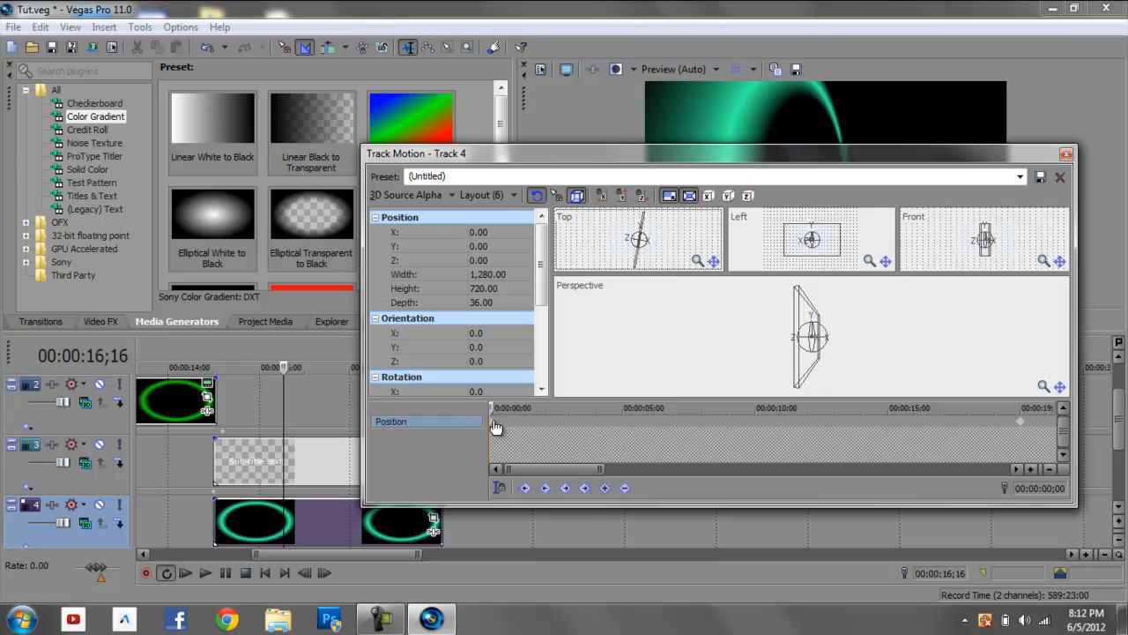
double_click(889, 422)
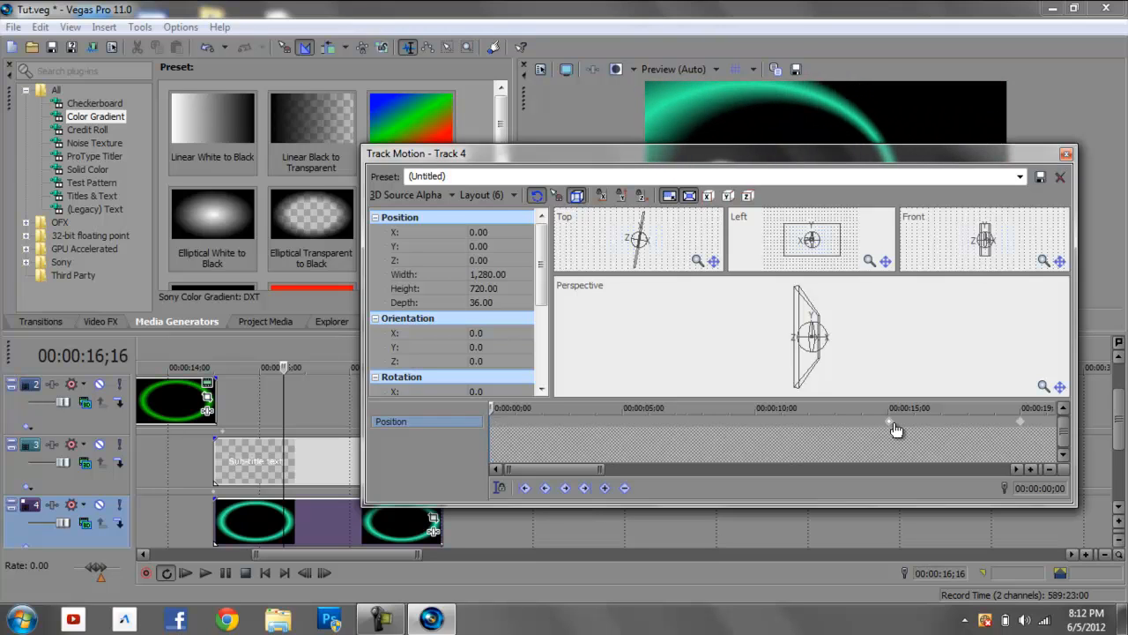
left_click(1030, 470)
left_click(1031, 469)
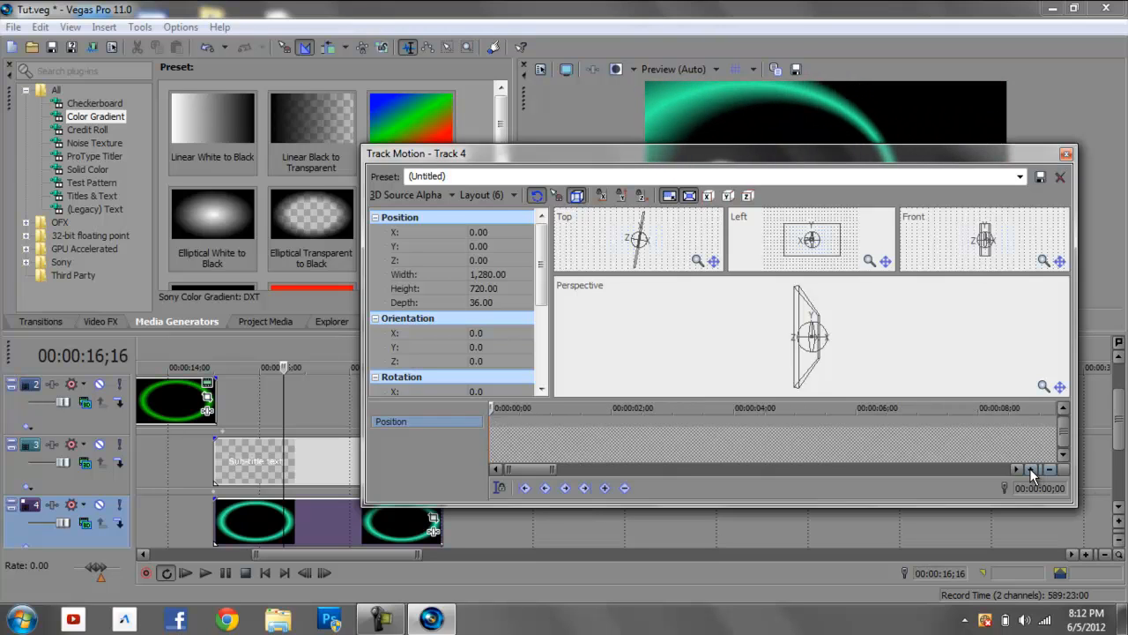
left_click(1031, 469)
left_click_drag(532, 469, 588, 484)
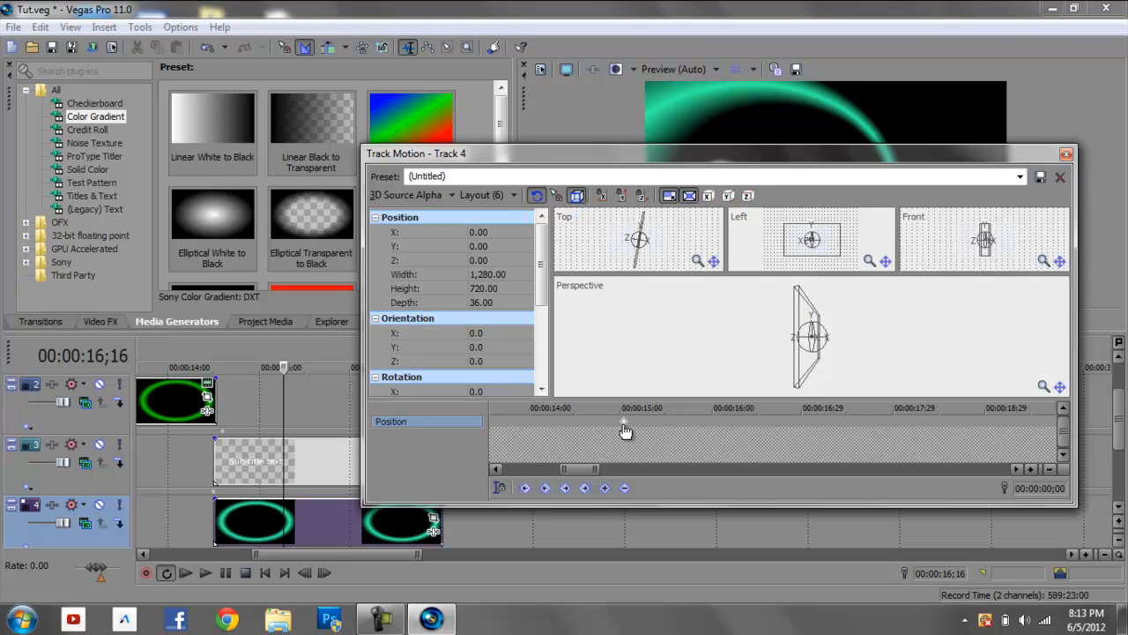
left_click_drag(624, 430, 622, 431)
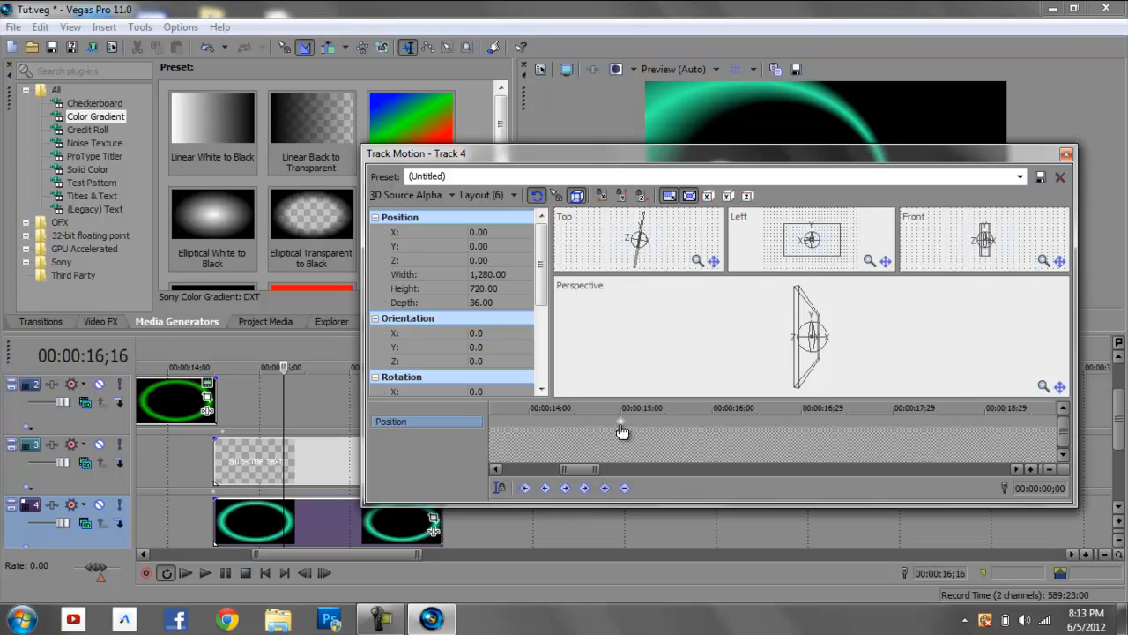
Close the Track Motion window and reopen Track Motion for track 4's turquoise ring event
left_click(1067, 154)
left_click(338, 468)
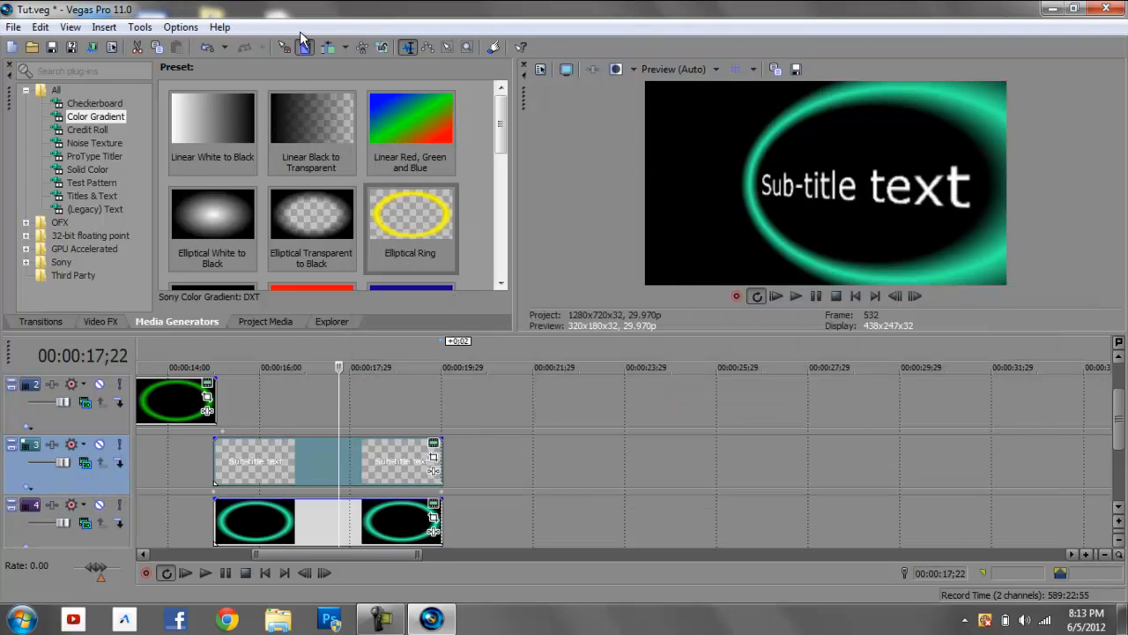
left_click(140, 26)
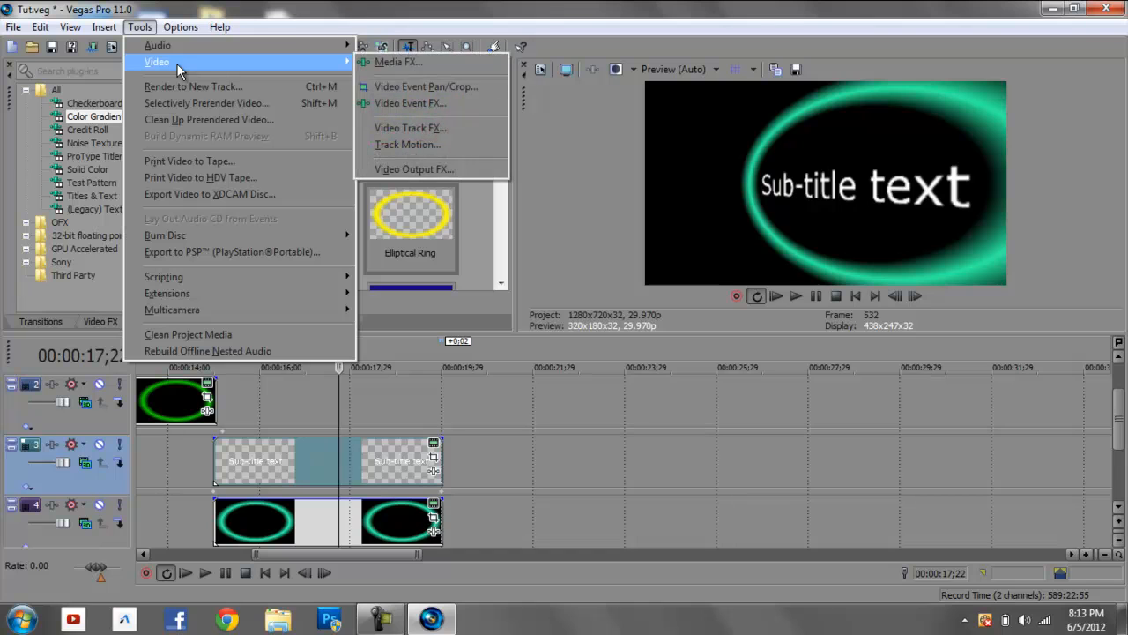
left_click(341, 514)
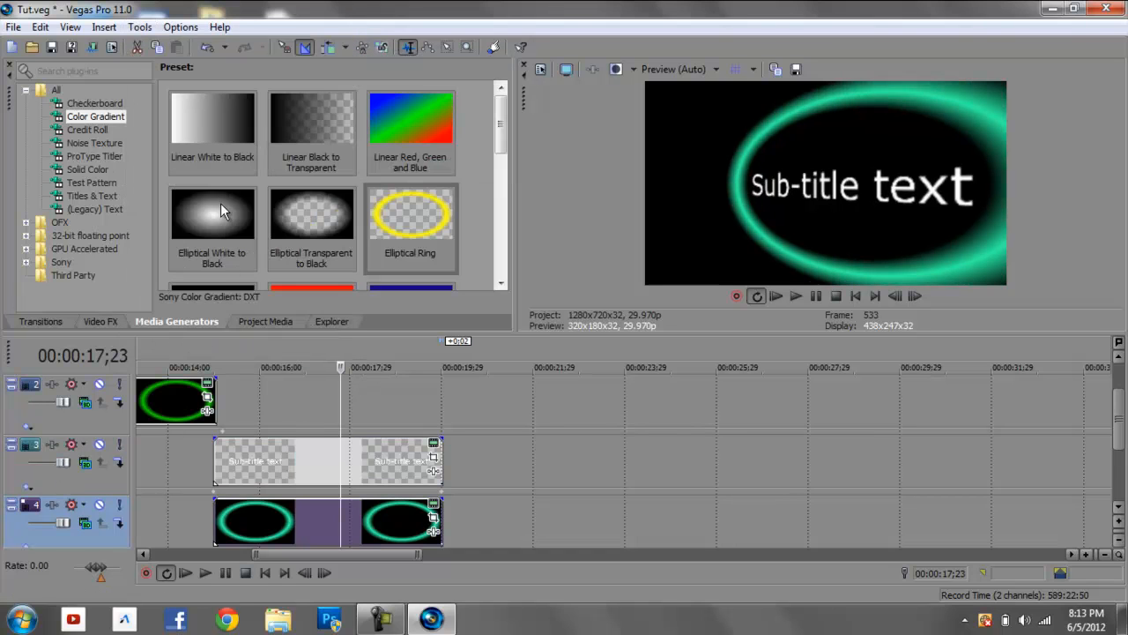
left_click(140, 26)
mouse_move(185, 68)
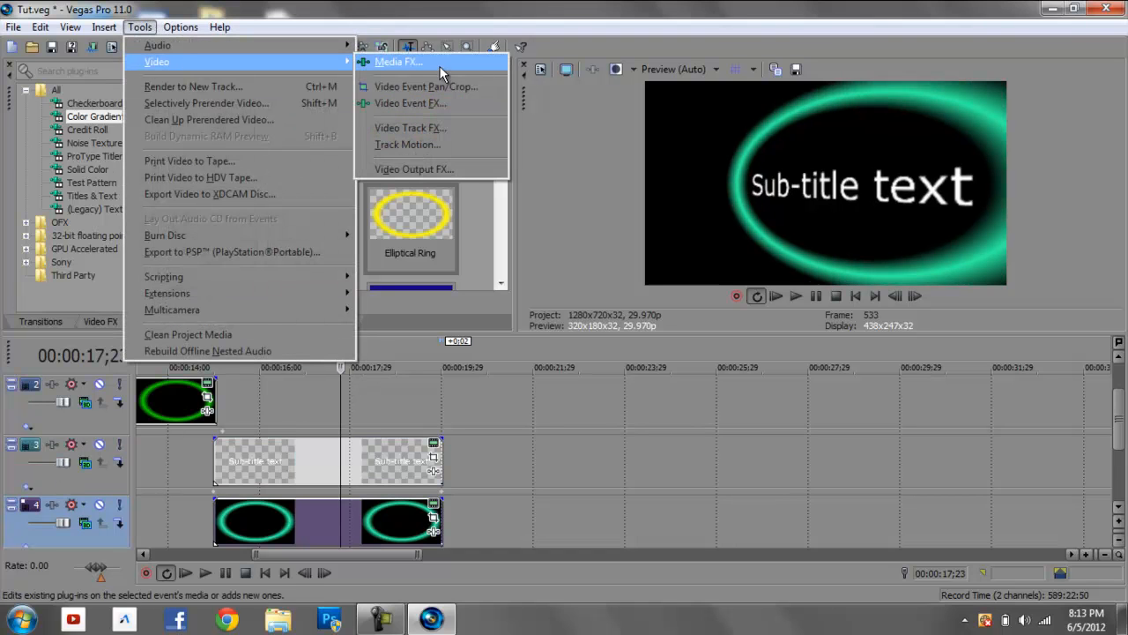
left_click(431, 144)
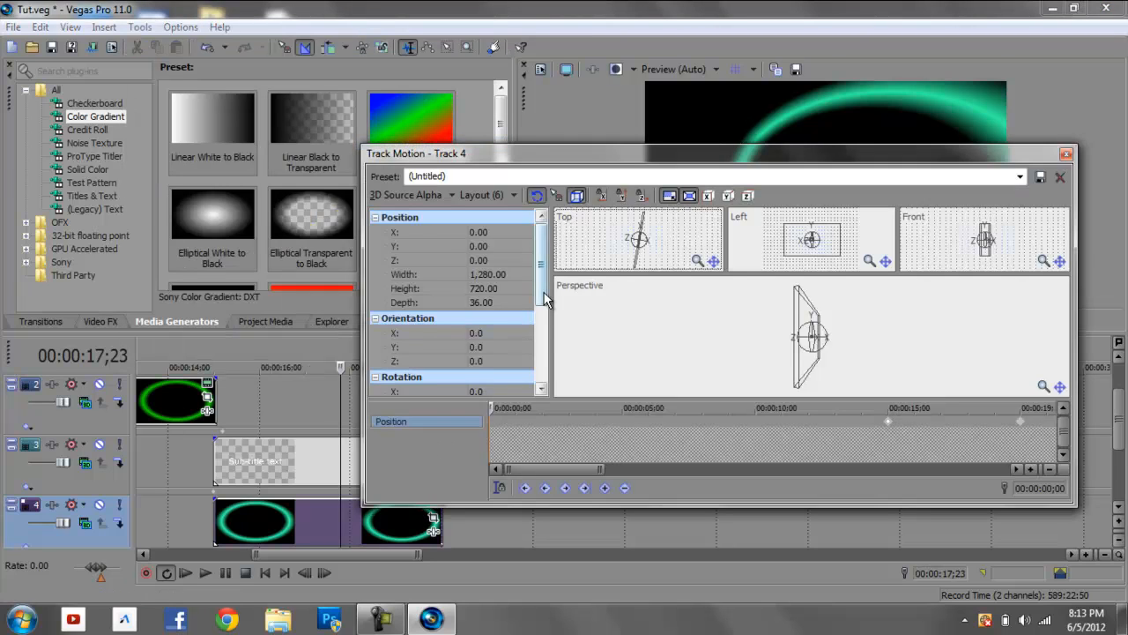
Check track 4's Y rotation at its last position keyframe at 00:00:19;29, and close Track Motion
scroll(544, 291, "down", 3)
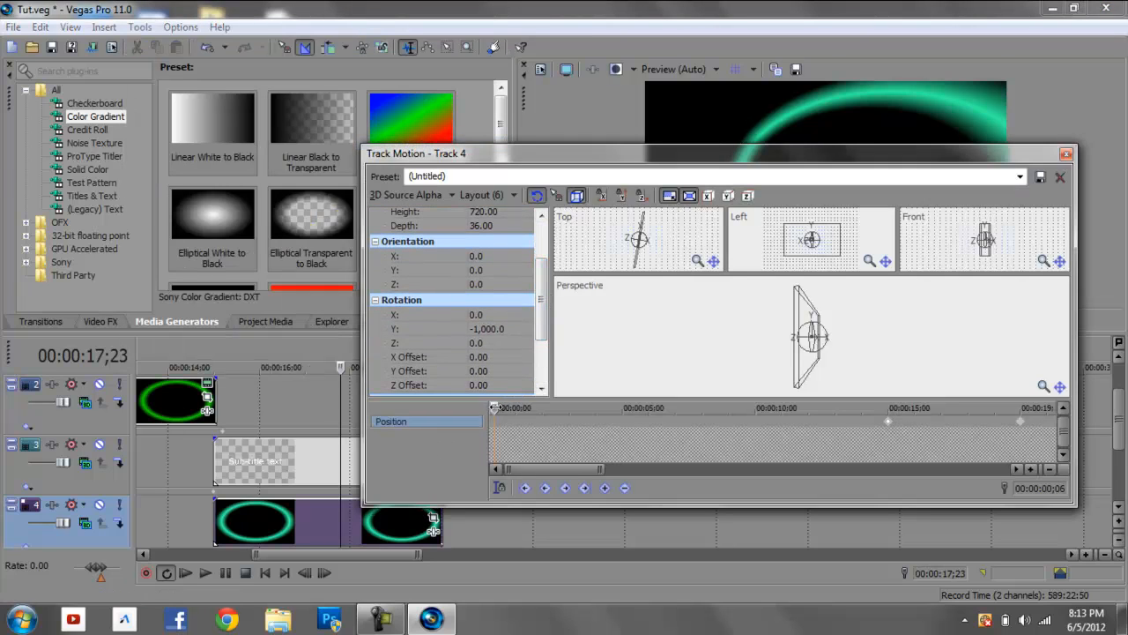
left_click(890, 407)
left_click_drag(890, 407, 1022, 407)
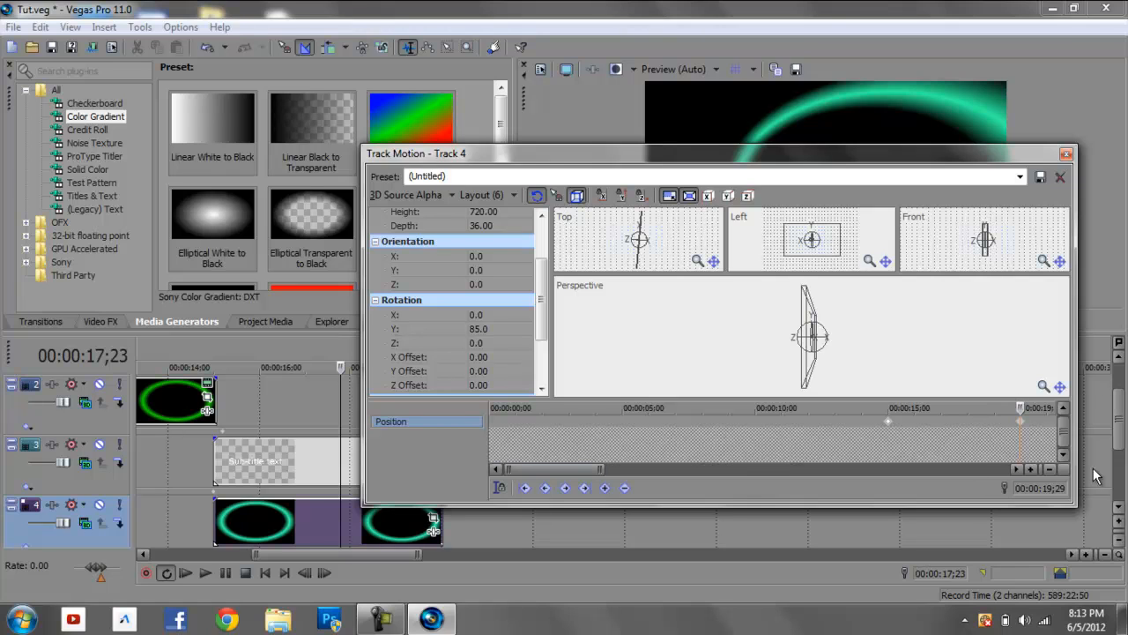
left_click(1031, 469)
left_click(1035, 472)
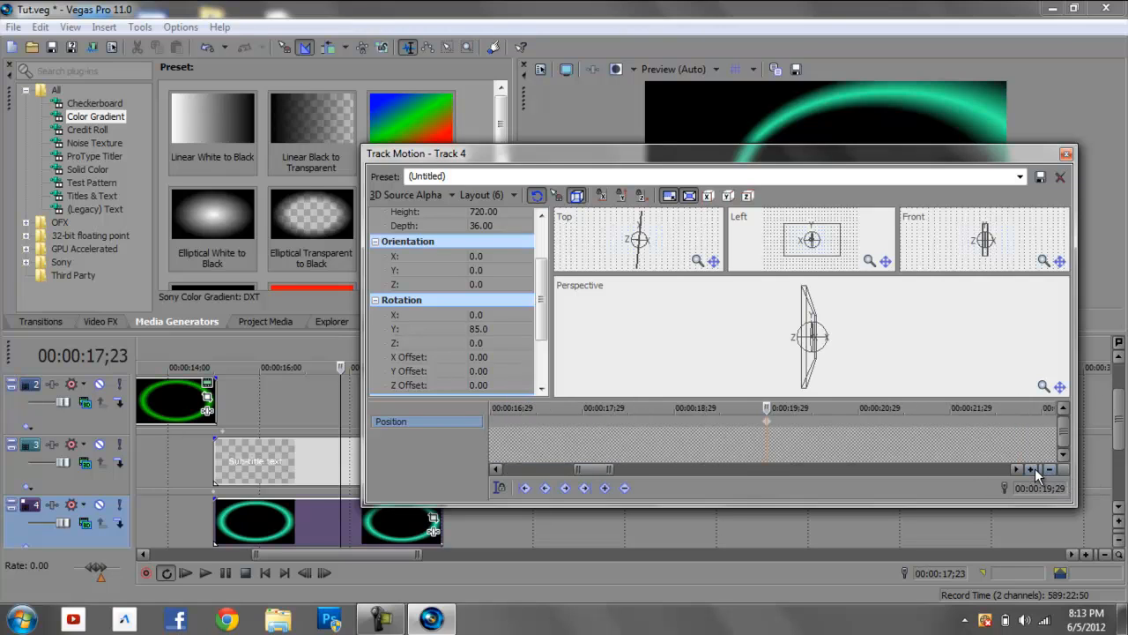
left_click(1035, 472)
left_click(1035, 472)
left_click(1035, 471)
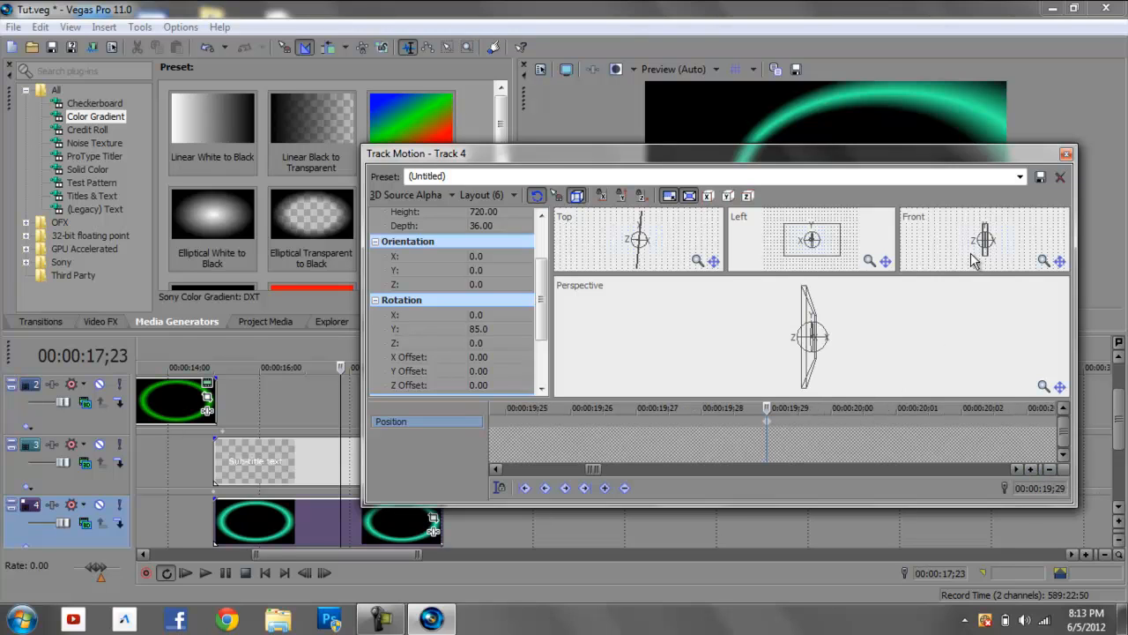
left_click(1068, 155)
Open Track Motion for track 3's subtitle event and place the keyframe cursor at 00:00:20;01
left_click(332, 458)
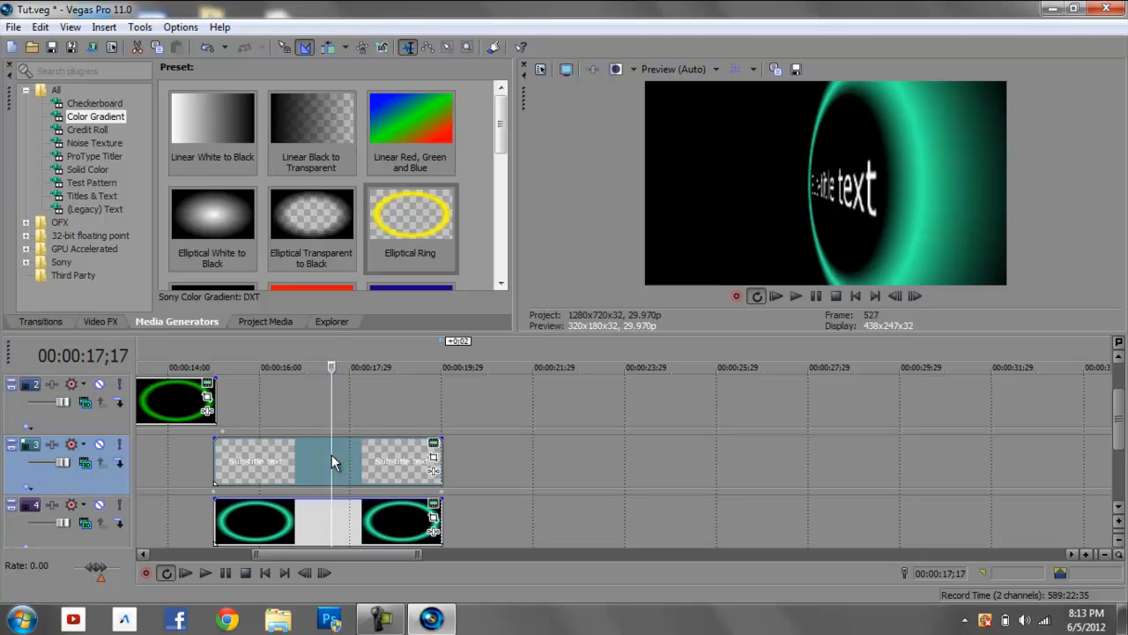
left_click(140, 26)
mouse_move(167, 62)
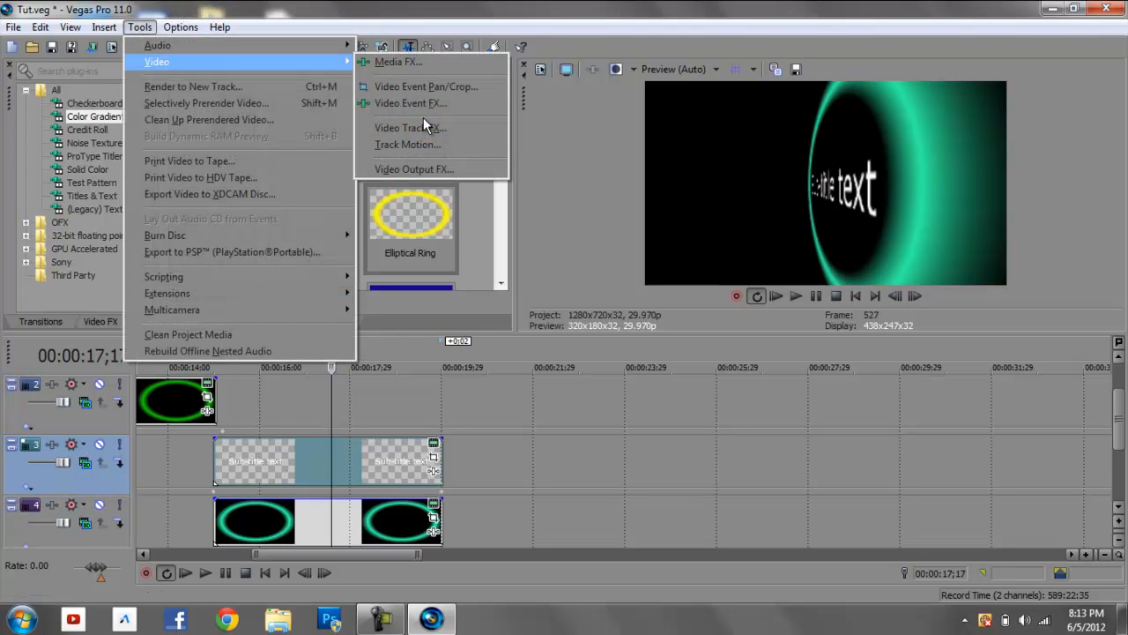
left_click(427, 143)
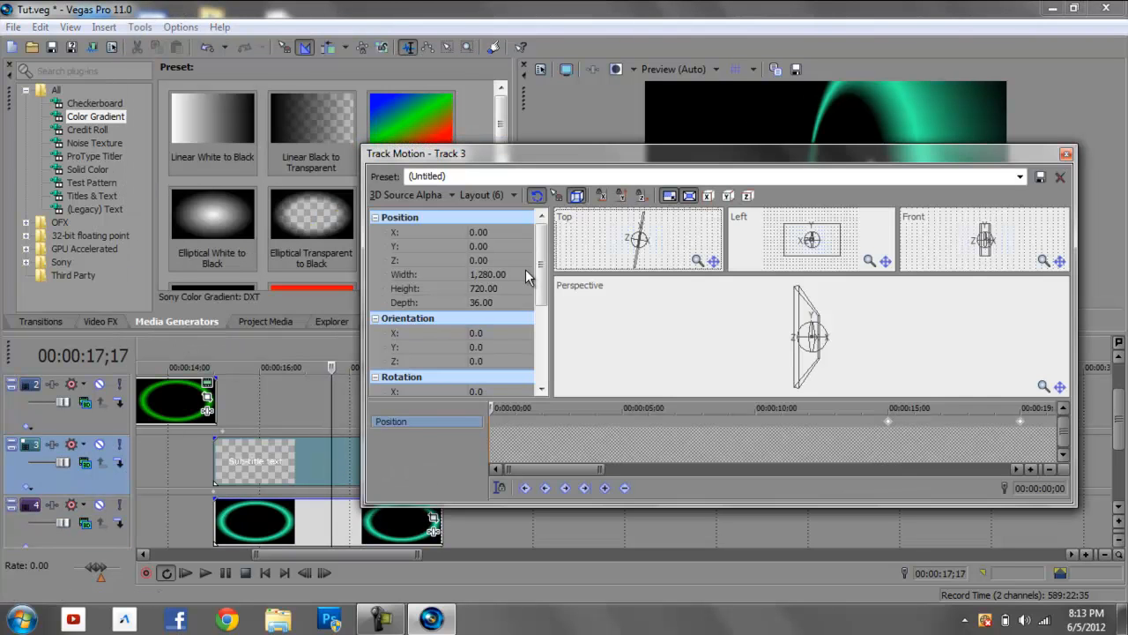
scroll(529, 322, "down", 3)
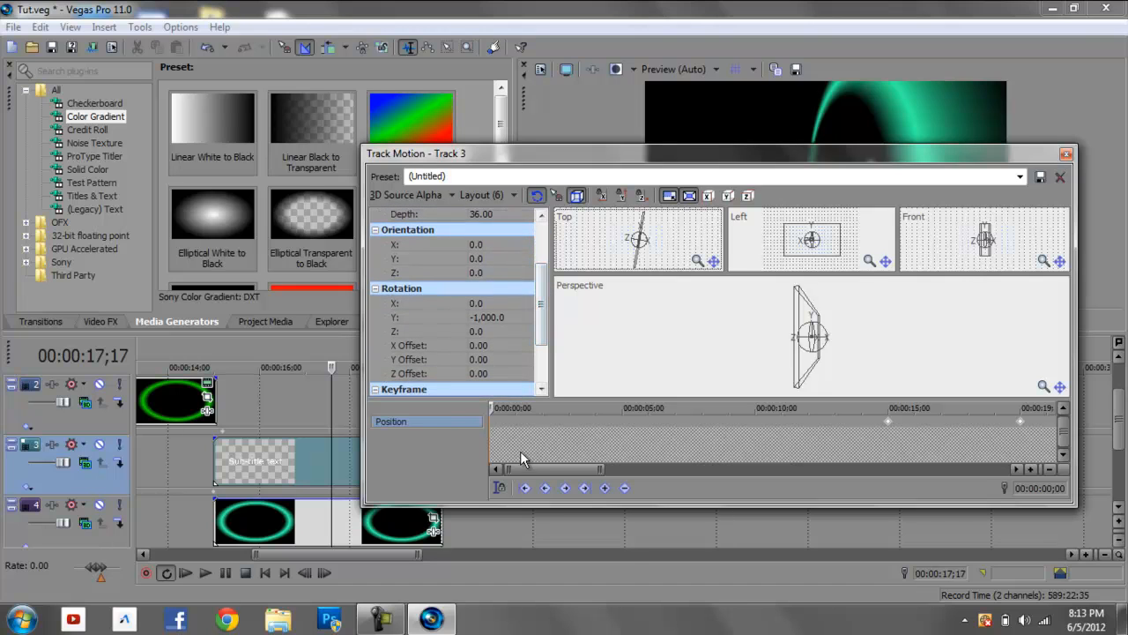
left_click_drag(490, 409, 1023, 437)
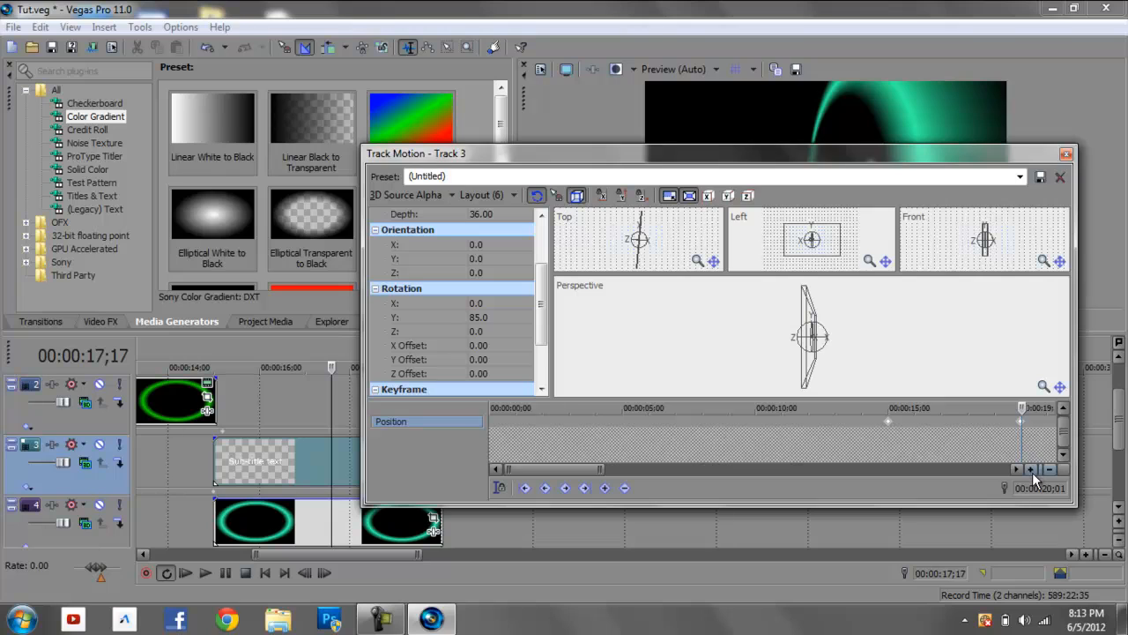
Examine the timing of track 3's position keyframes around the subtitle event's end, and close Track Motion
left_click(1031, 468)
left_click(1031, 469)
left_click(1031, 469)
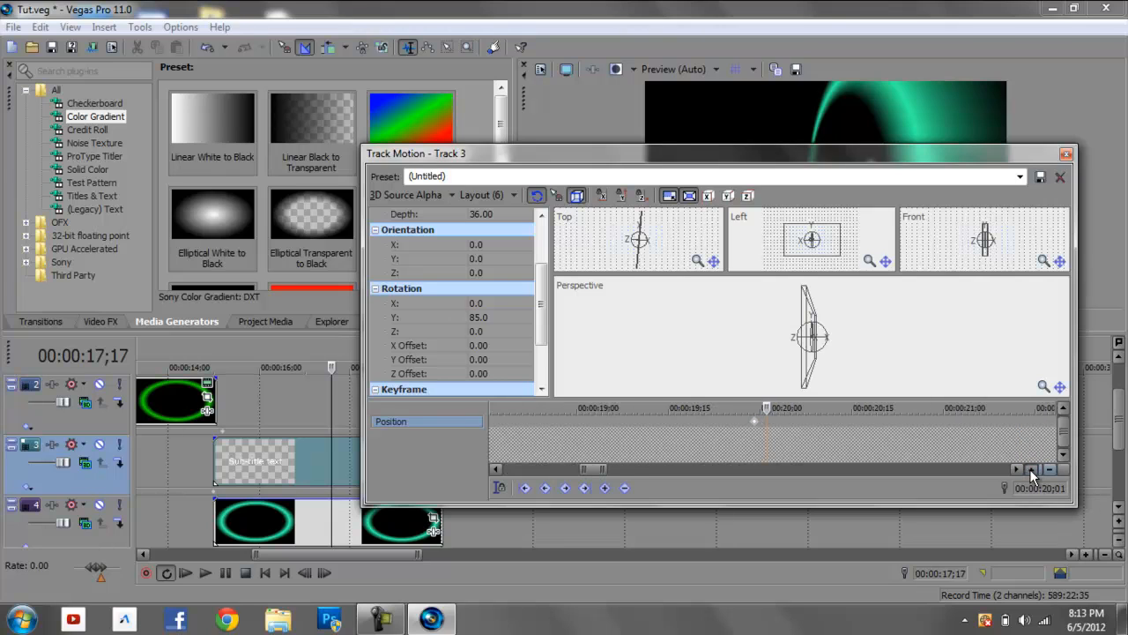
left_click(1031, 469)
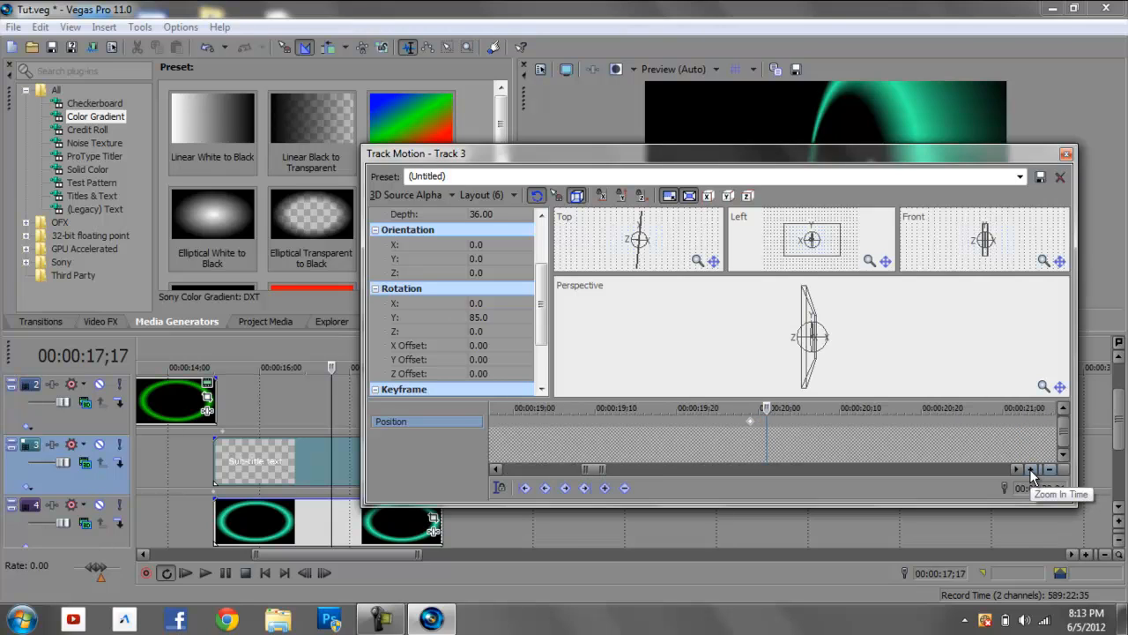
left_click(1031, 469)
left_click(1031, 469)
left_click(1031, 469)
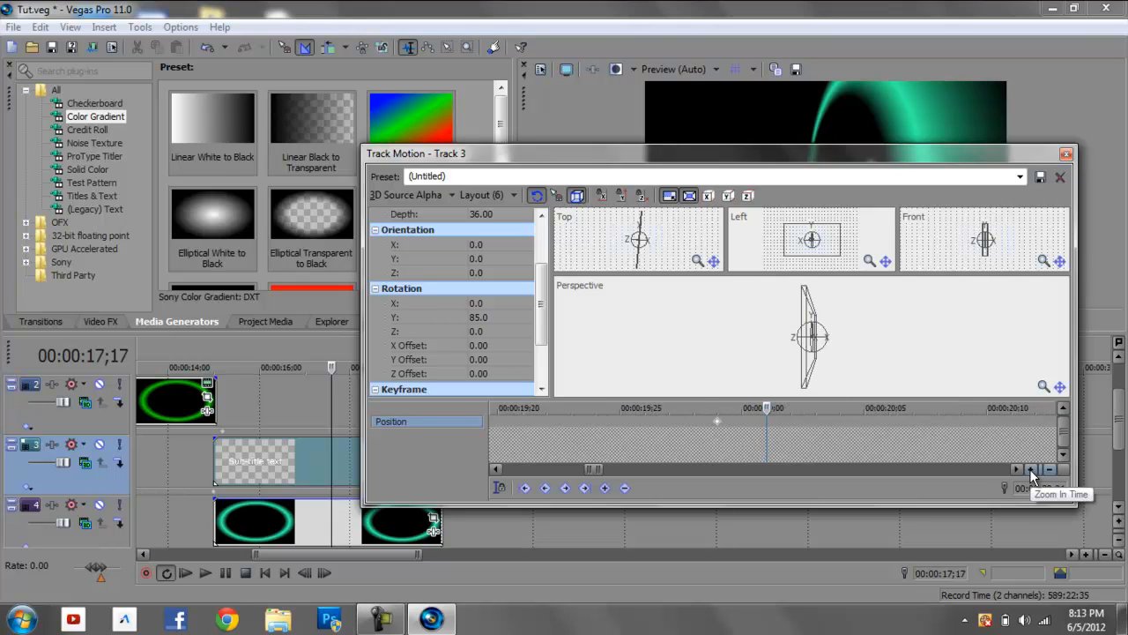
left_click(1031, 470)
left_click(1031, 470)
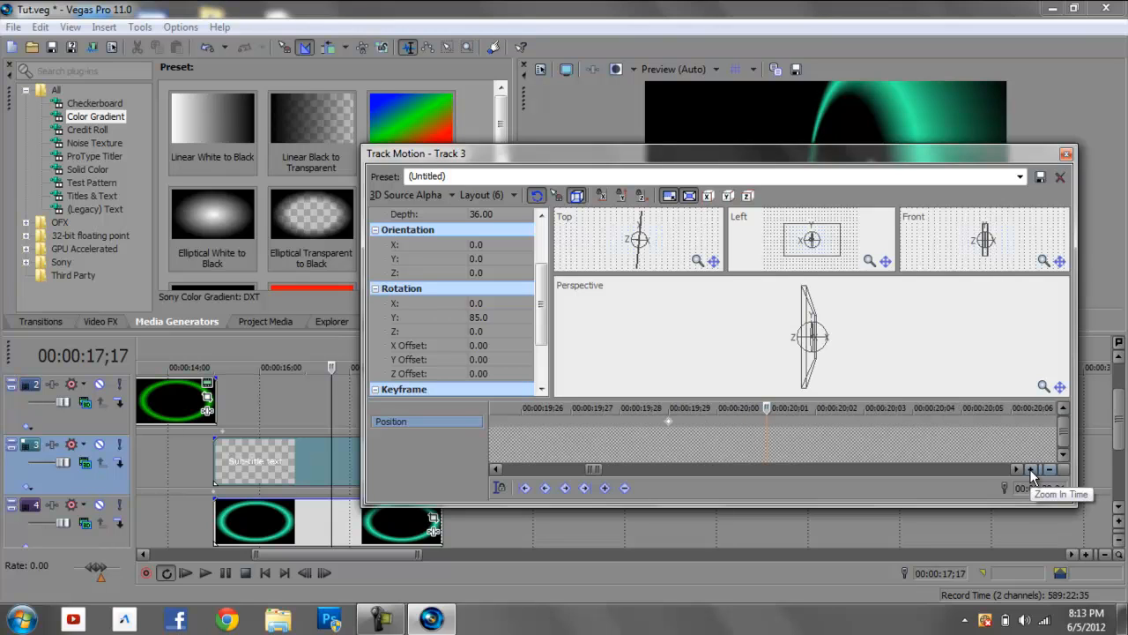
left_click(1049, 469)
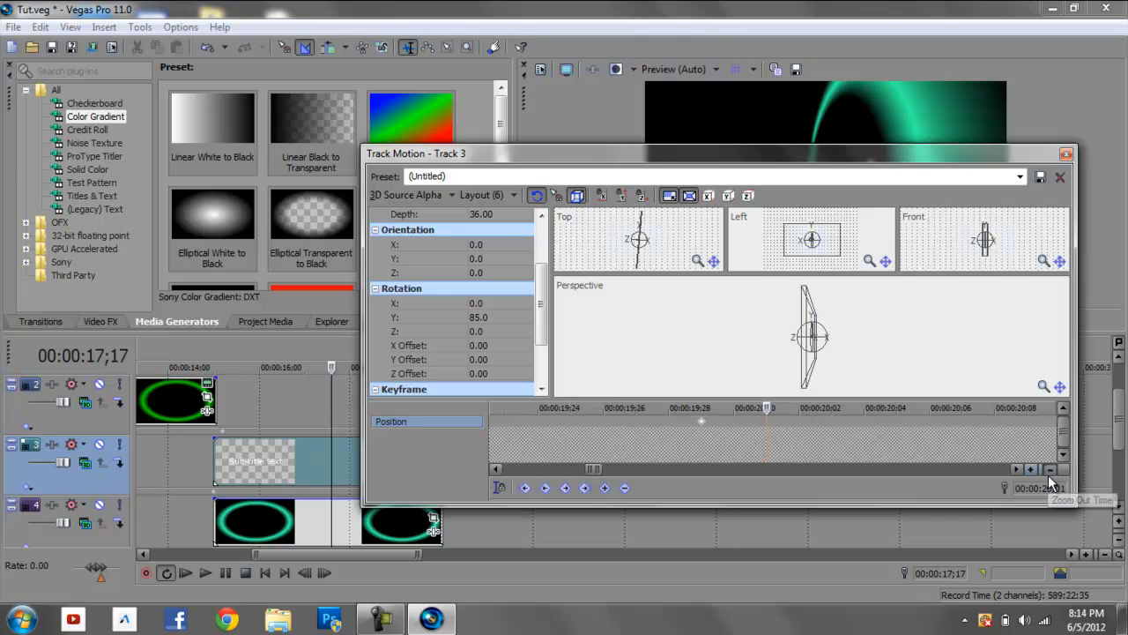
left_click(1049, 470)
left_click(1048, 470)
left_click(1049, 471)
left_click(1048, 471)
left_click(1049, 472)
left_click(1049, 472)
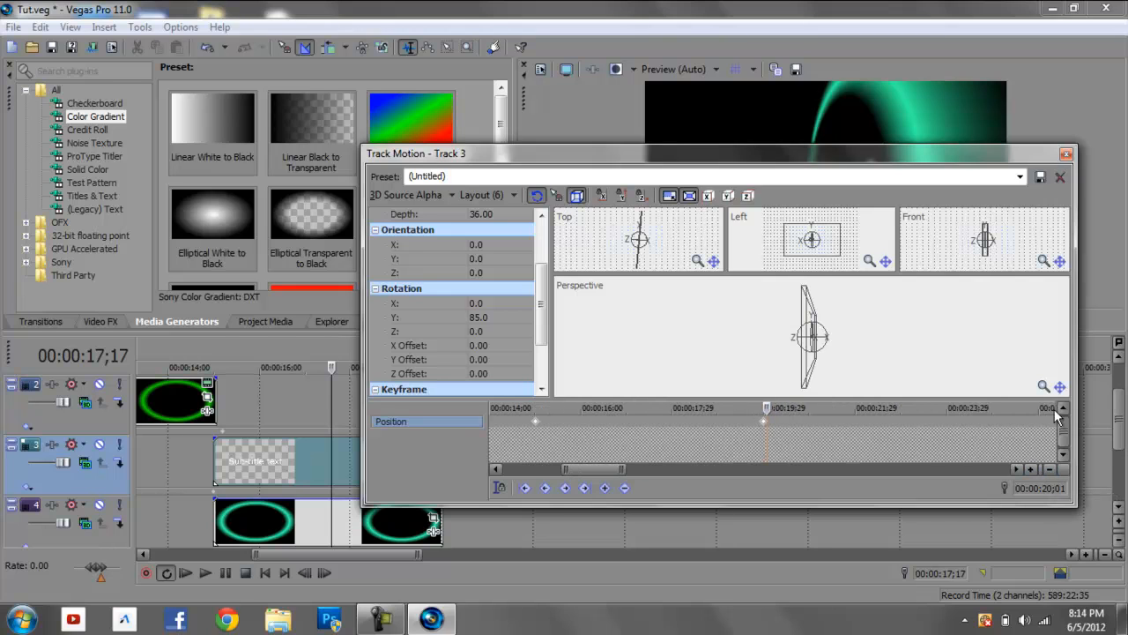
left_click(1066, 154)
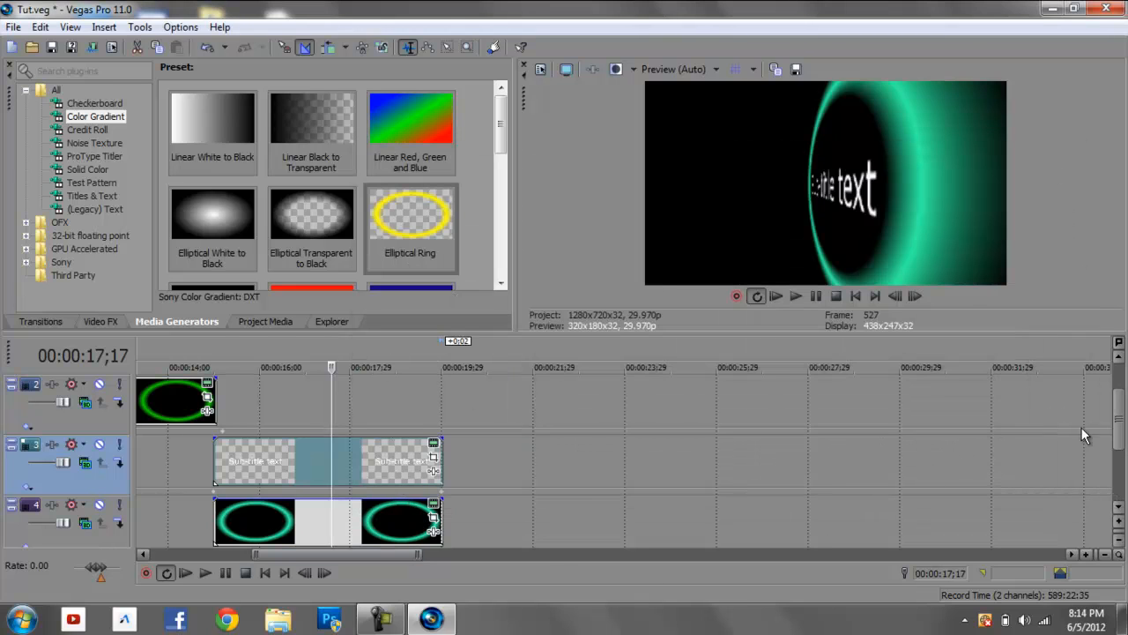
Return to the timeline's start and open Track Motion for track 2's green ring event
left_click(1118, 355)
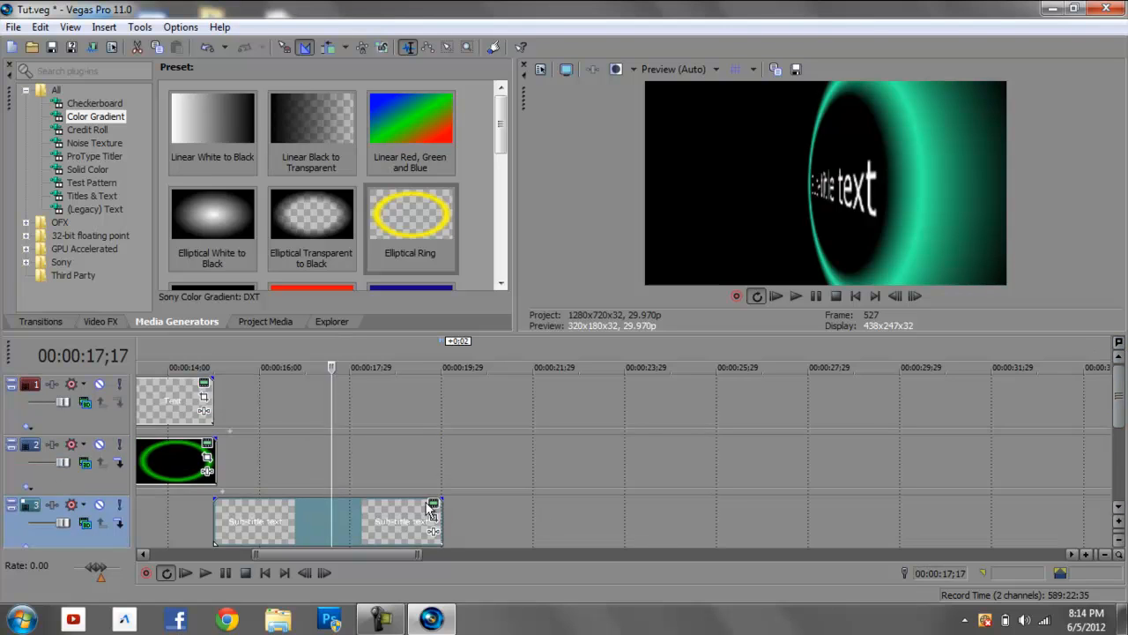
left_click_drag(376, 554, 158, 514)
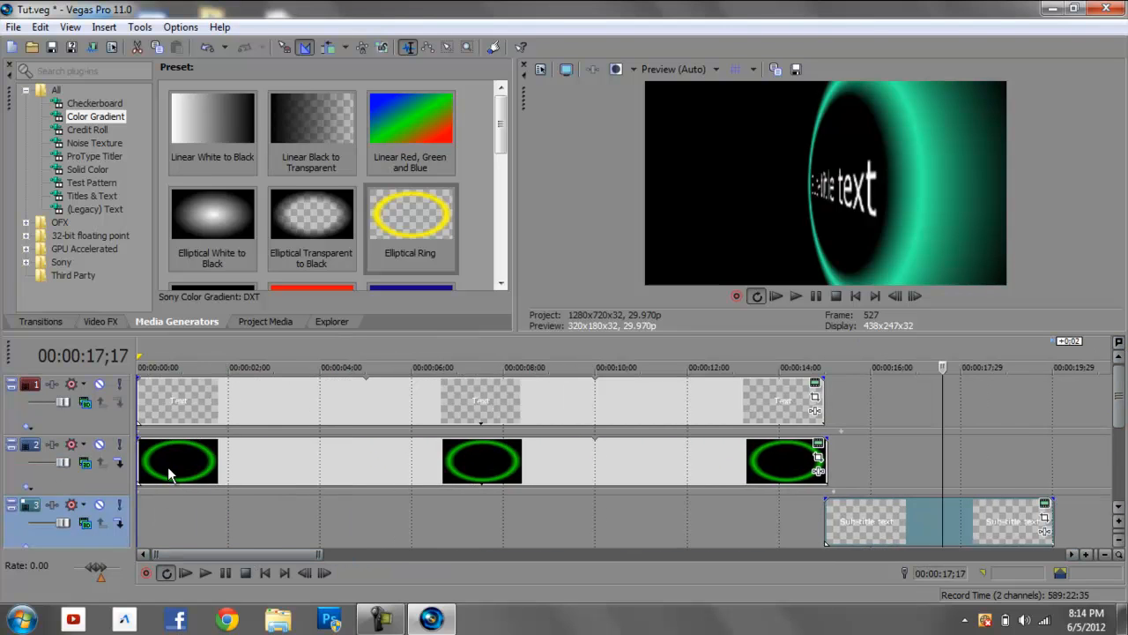
left_click(170, 473)
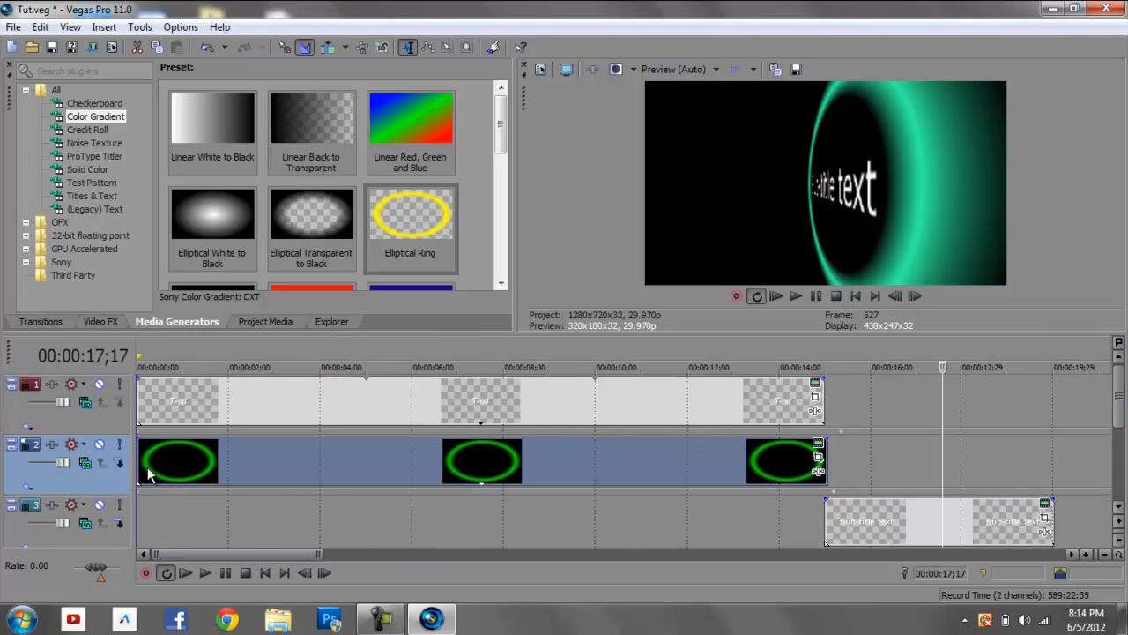
left_click(139, 26)
mouse_move(215, 66)
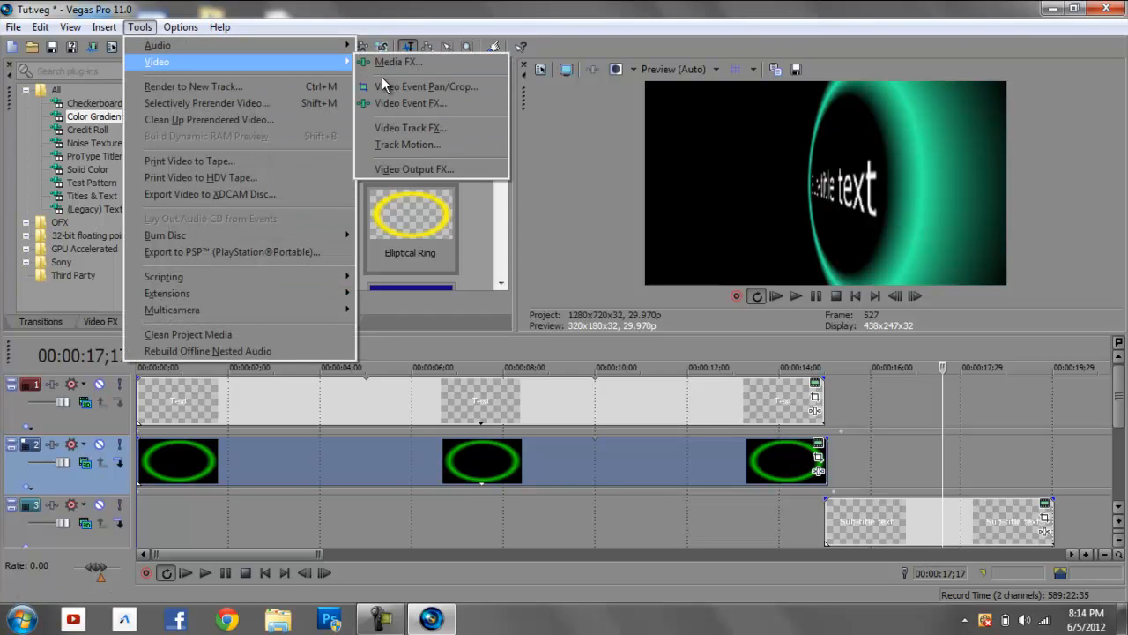
left_click(411, 146)
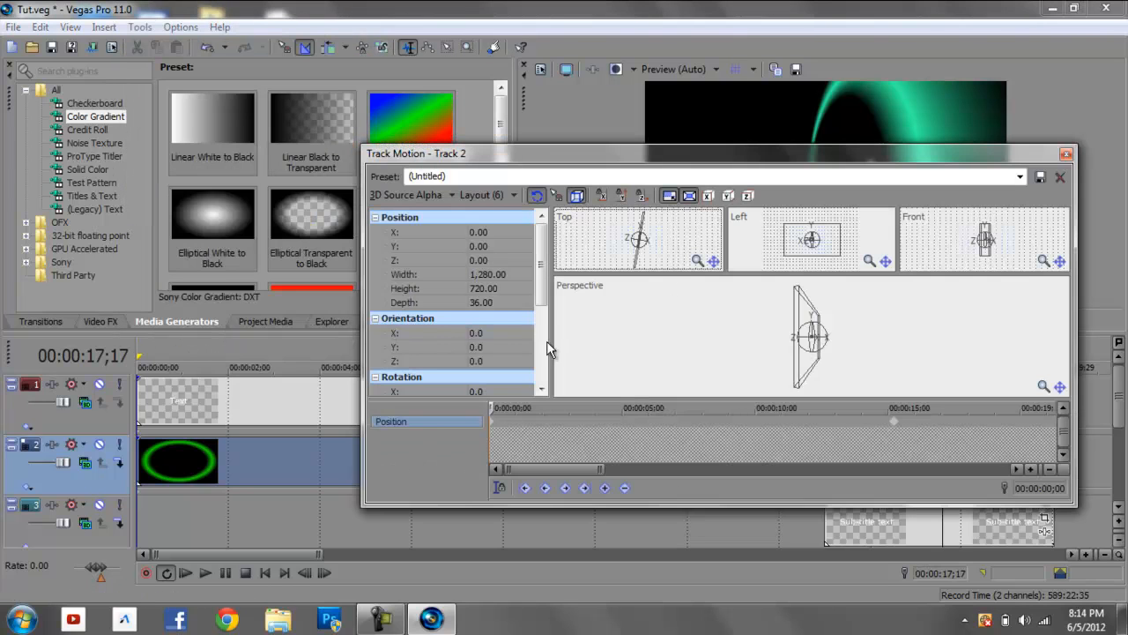
Move track 2's last position keyframe to about 00:00:15;00, where the green ring event ends, and close Track Motion
left_click_drag(536, 299, 540, 355)
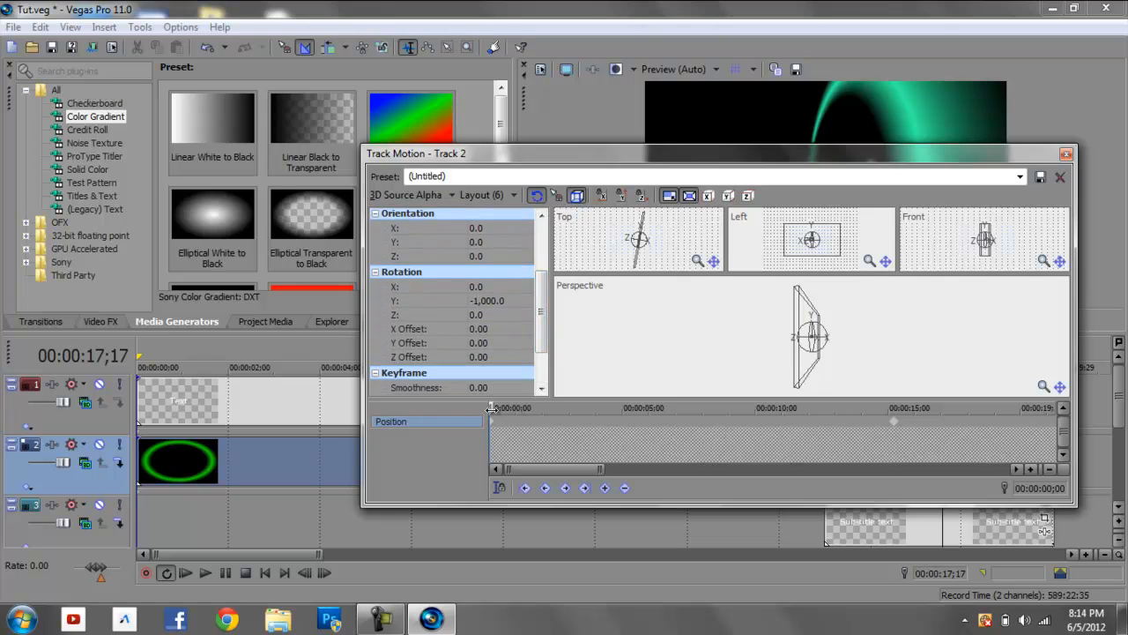
left_click_drag(491, 408, 760, 365)
left_click_drag(856, 361, 869, 388)
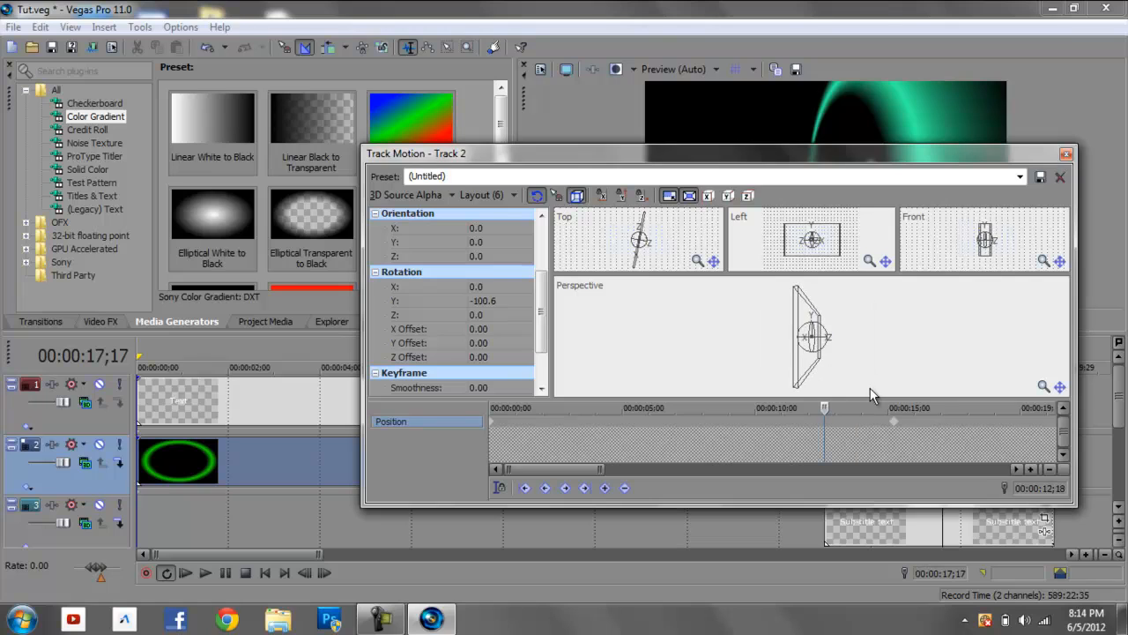
left_click(1030, 469)
left_click(1030, 469)
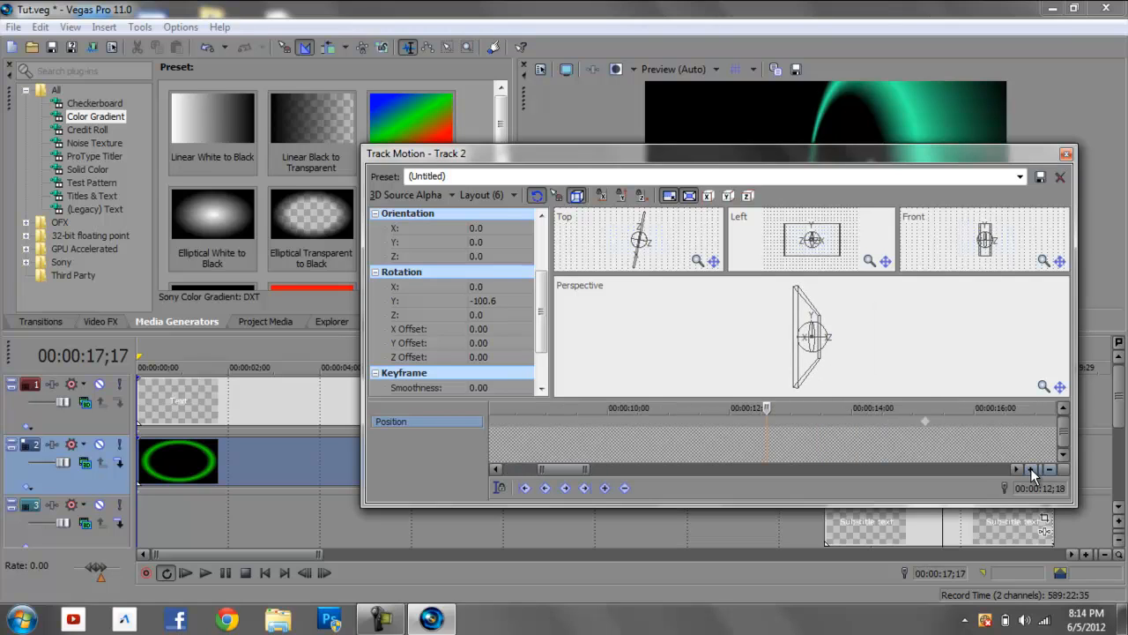
left_click(1030, 469)
left_click(1031, 469)
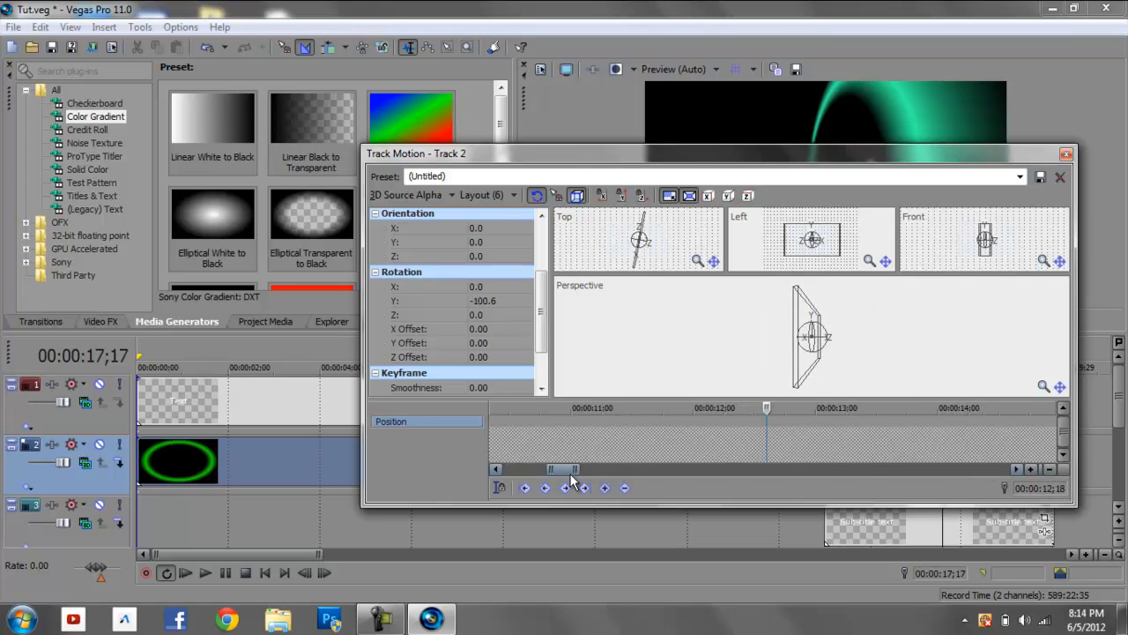
left_click_drag(564, 469, 578, 469)
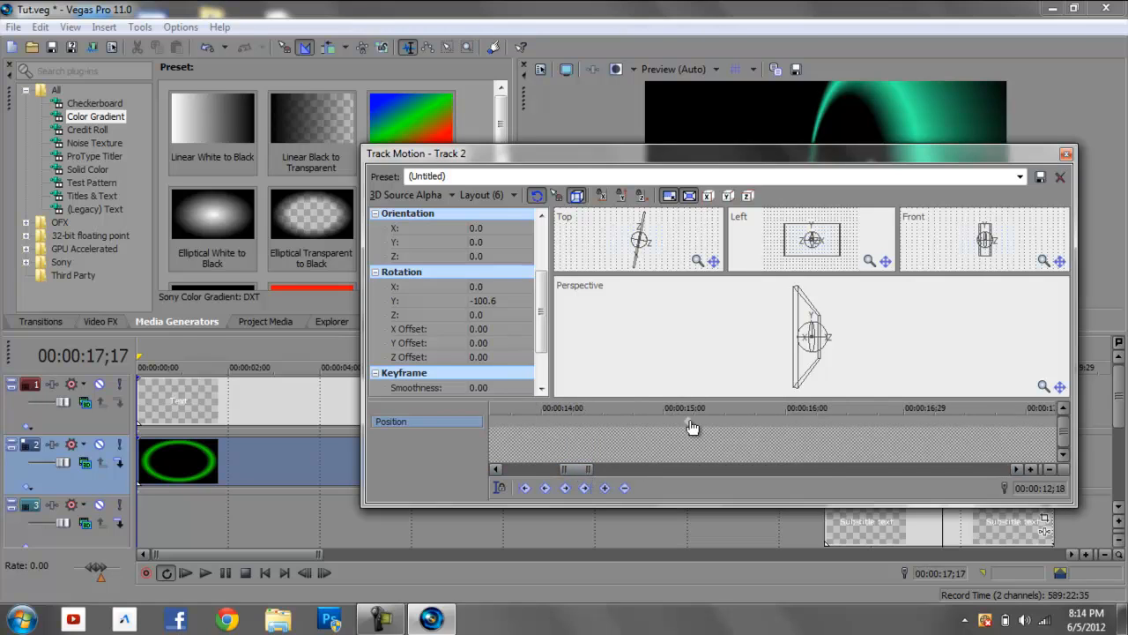
left_click_drag(689, 421, 667, 423)
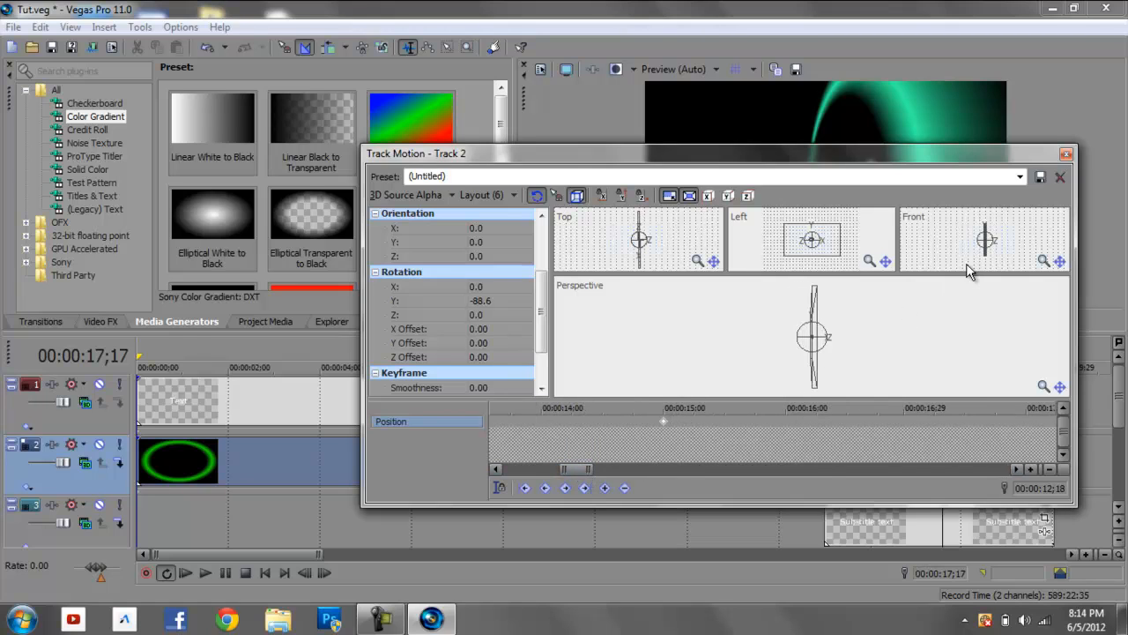
left_click(1066, 153)
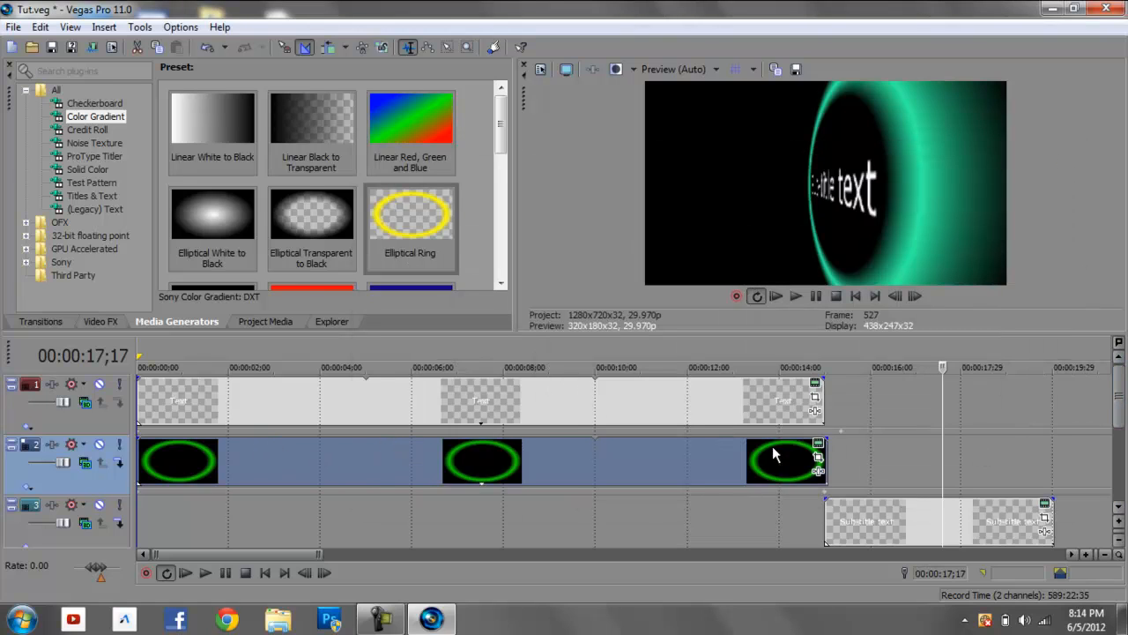
In Track Motion for track 1, move the last position keyframe to about 00:00:15;00, where the title event ends, and close Track Motion
left_click(345, 451)
left_click(328, 400)
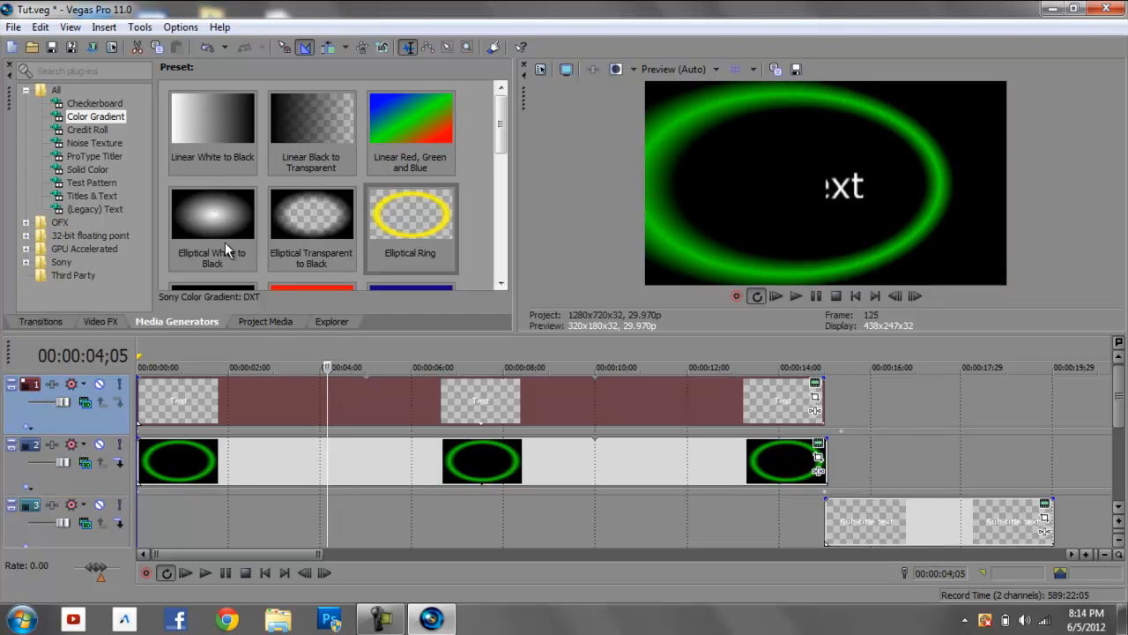
left_click(140, 28)
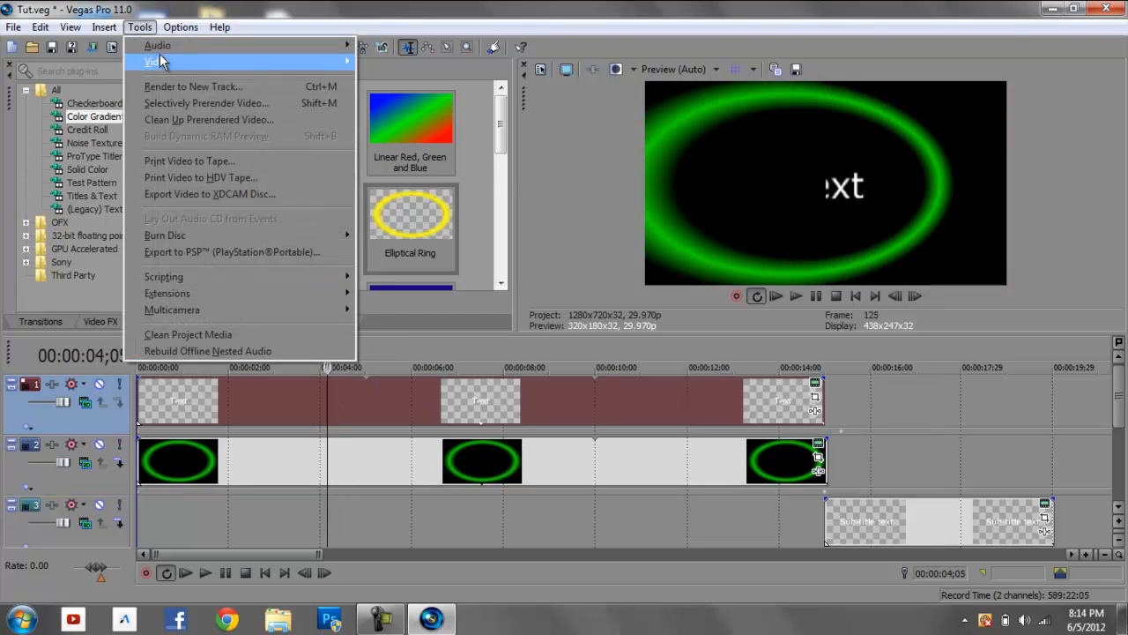
mouse_move(160, 58)
left_click(412, 143)
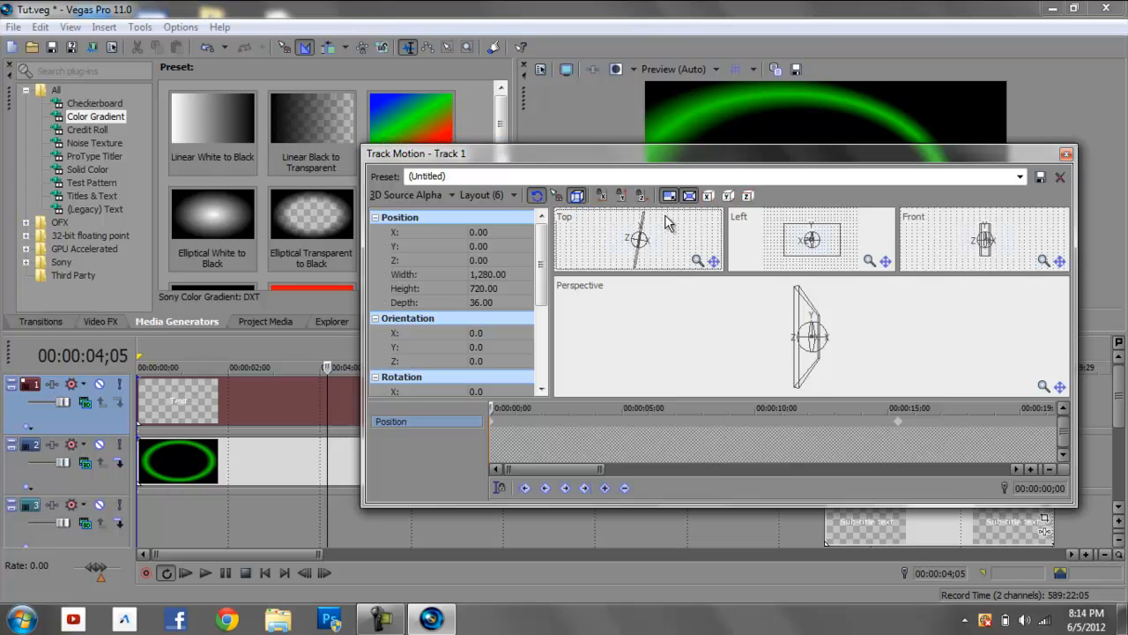
left_click_drag(539, 291, 539, 343)
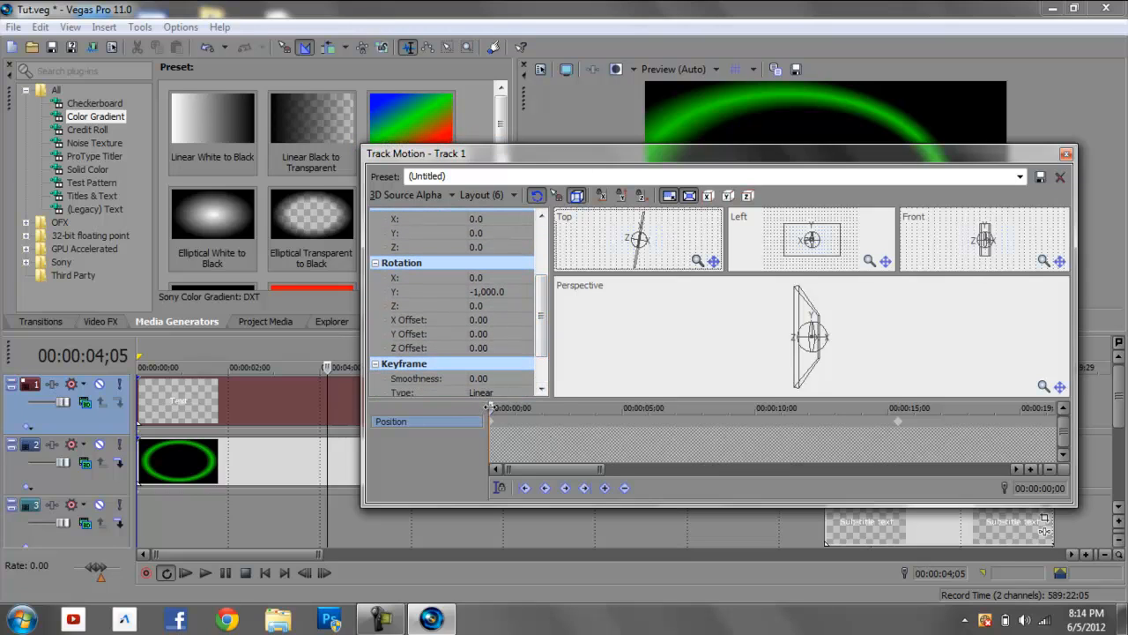
left_click_drag(491, 408, 852, 407)
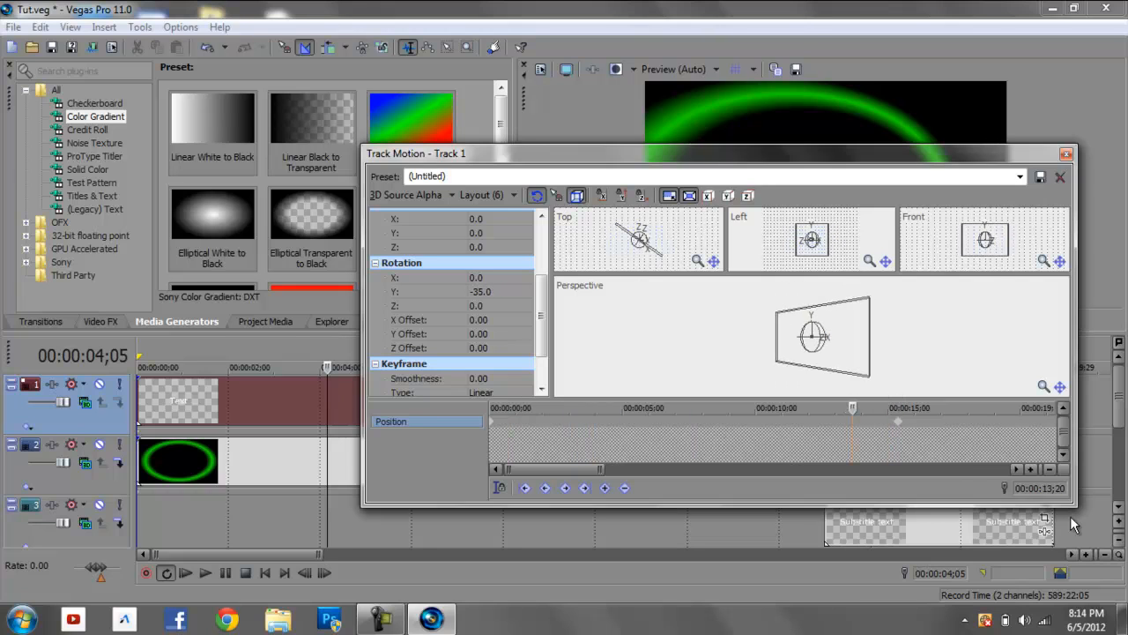
left_click(1031, 468)
left_click(1031, 469)
left_click(1031, 469)
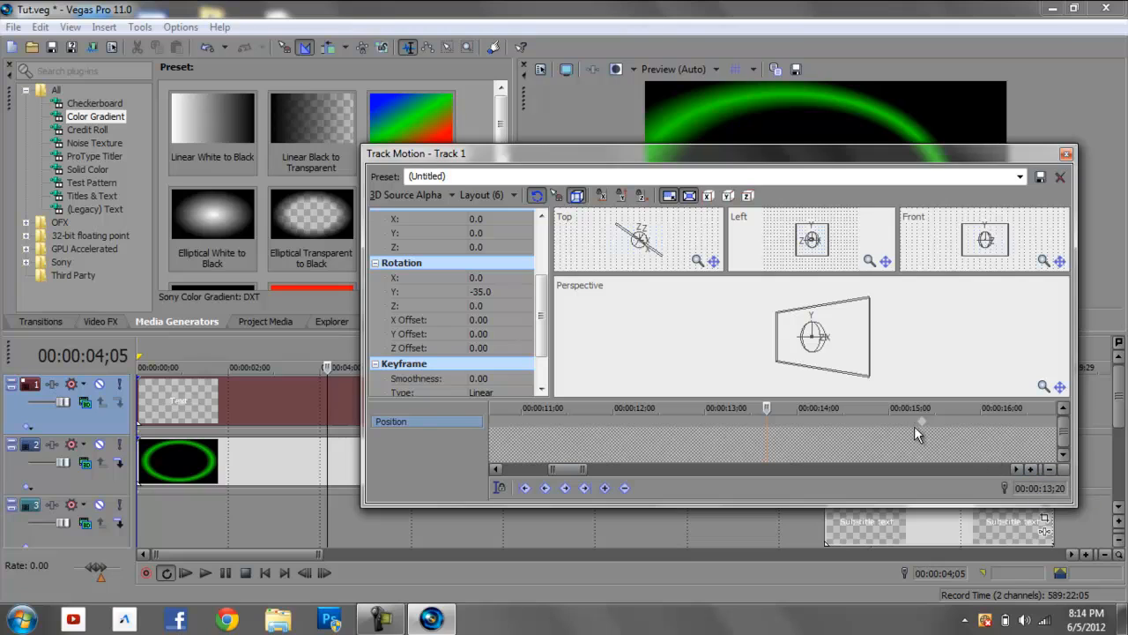
left_click_drag(922, 421, 892, 421)
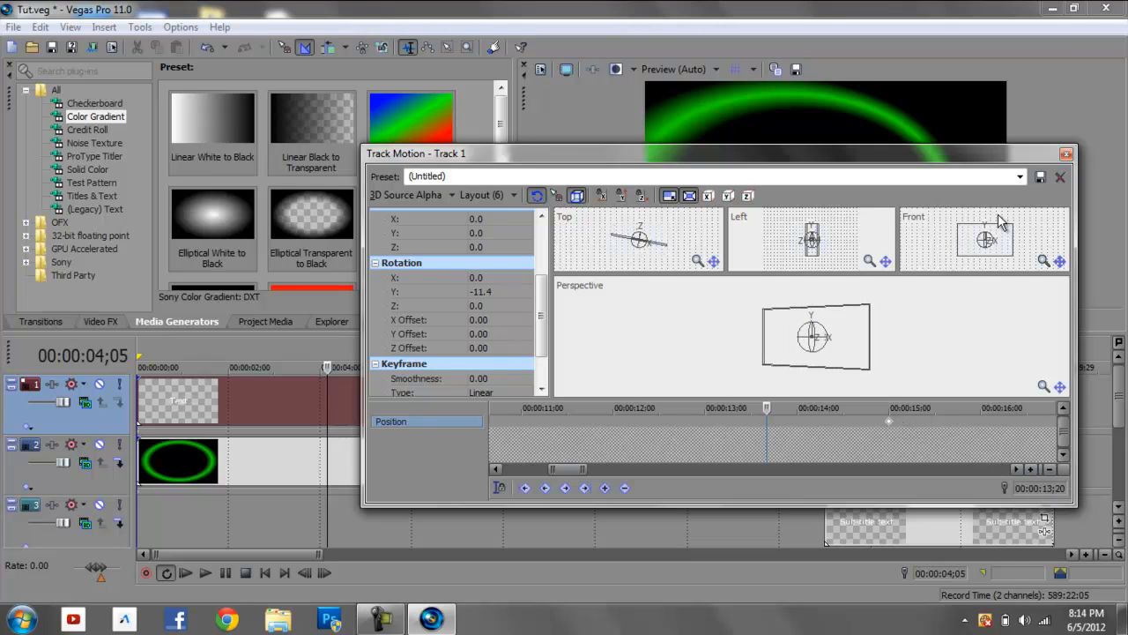
left_click(1064, 155)
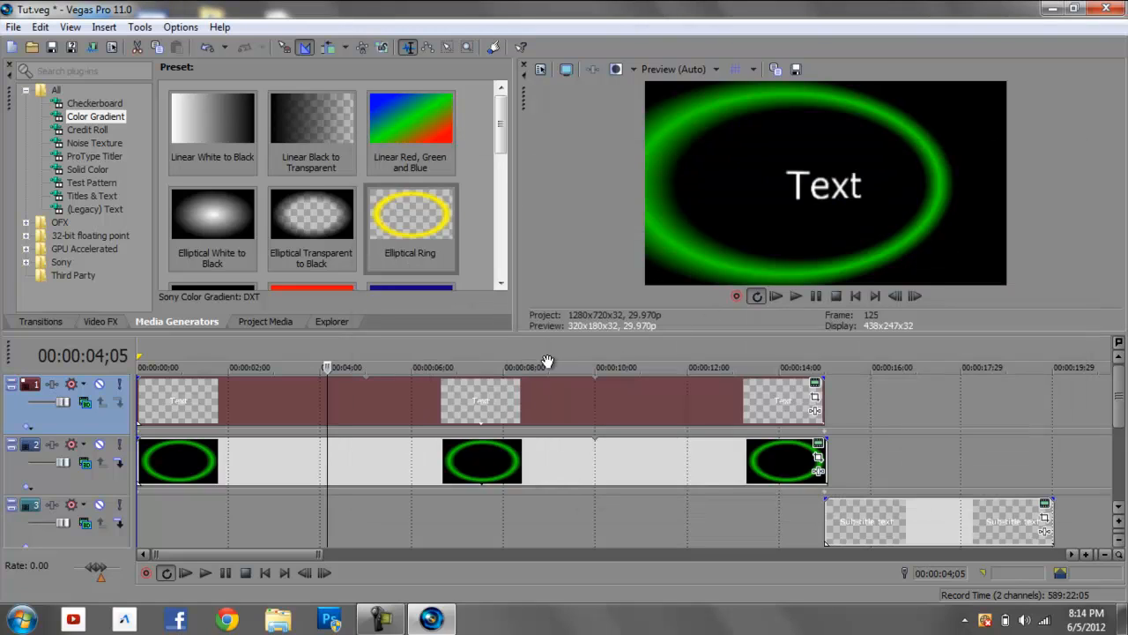
Play the project from the timeline's start to preview the spinning title and subtitle inside their rings
left_click(855, 296)
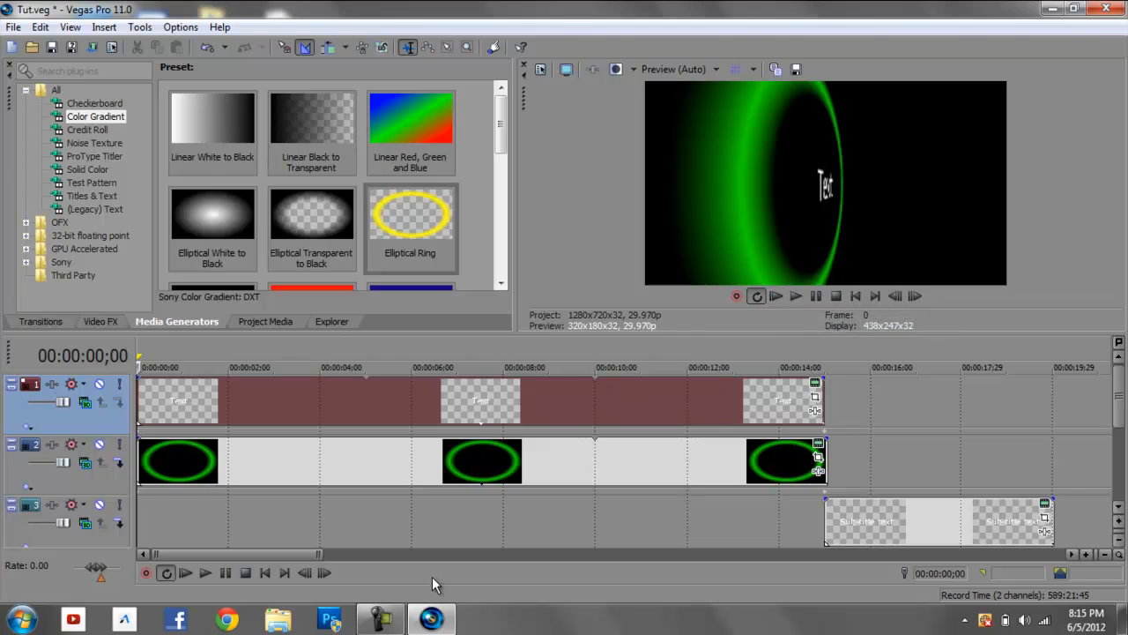
left_click(395, 619)
left_click(388, 620)
left_click(775, 296)
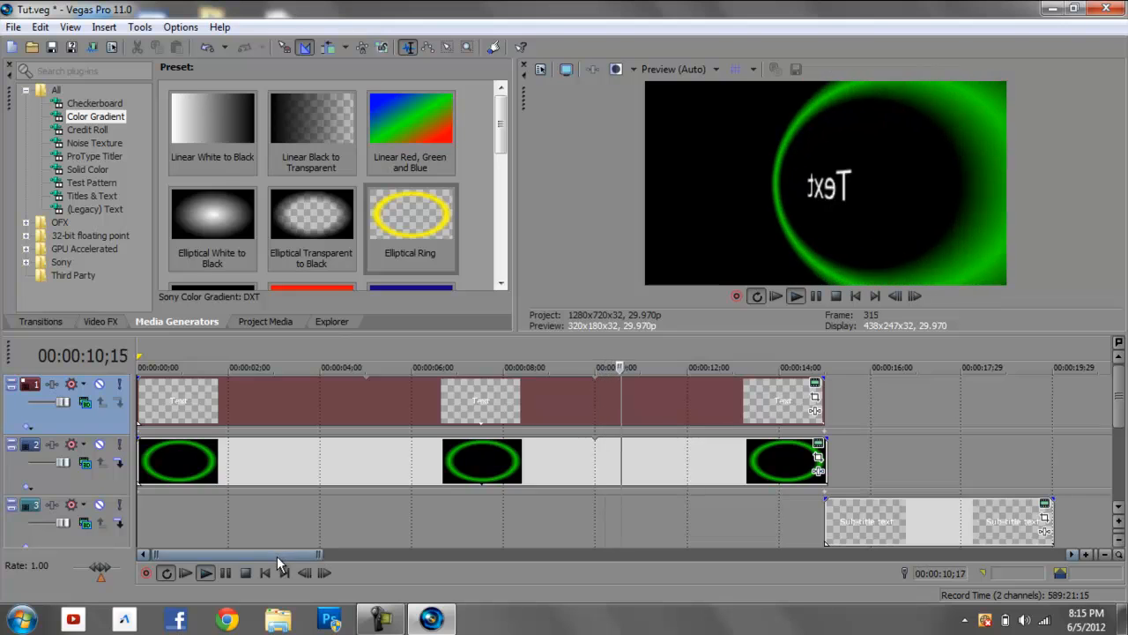
left_click_drag(276, 556, 361, 554)
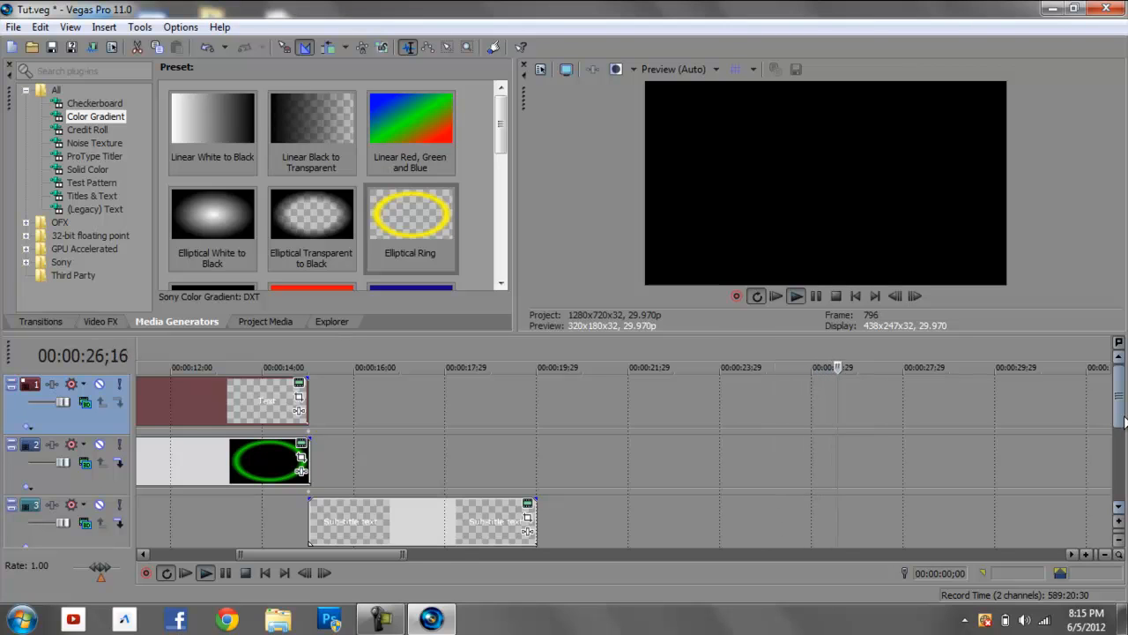
In Track Motion for track 4's turquoise ring, set the Y rotation to -500 at the 00:00:15;00 keyframe, and close Track Motion
scroll(1125, 418, "down", 1)
left_click(449, 534)
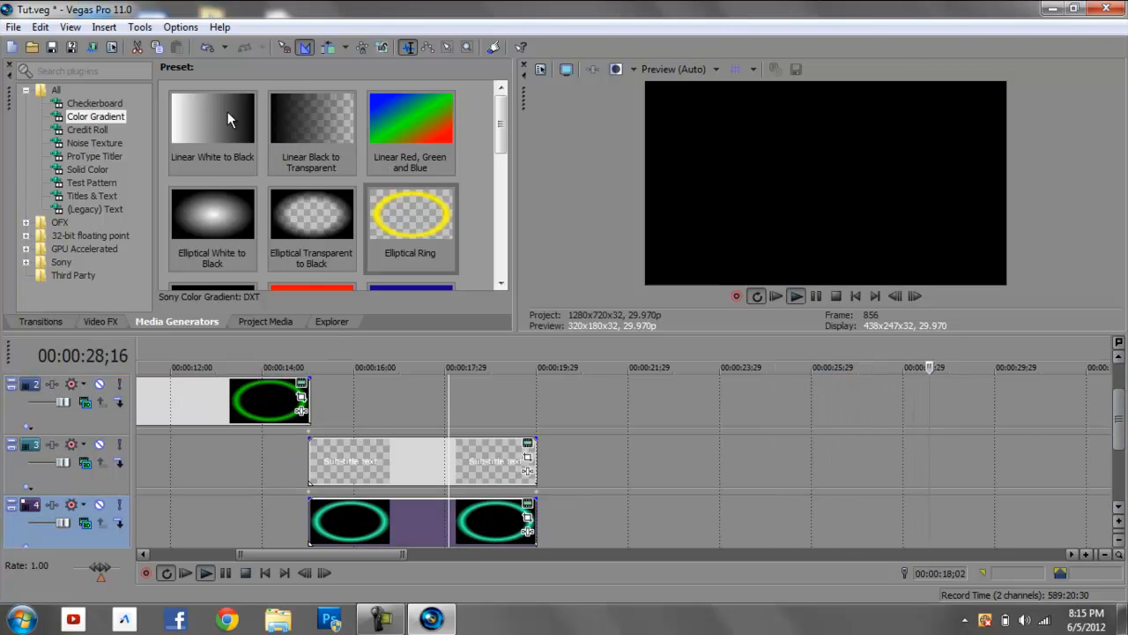
left_click(141, 26)
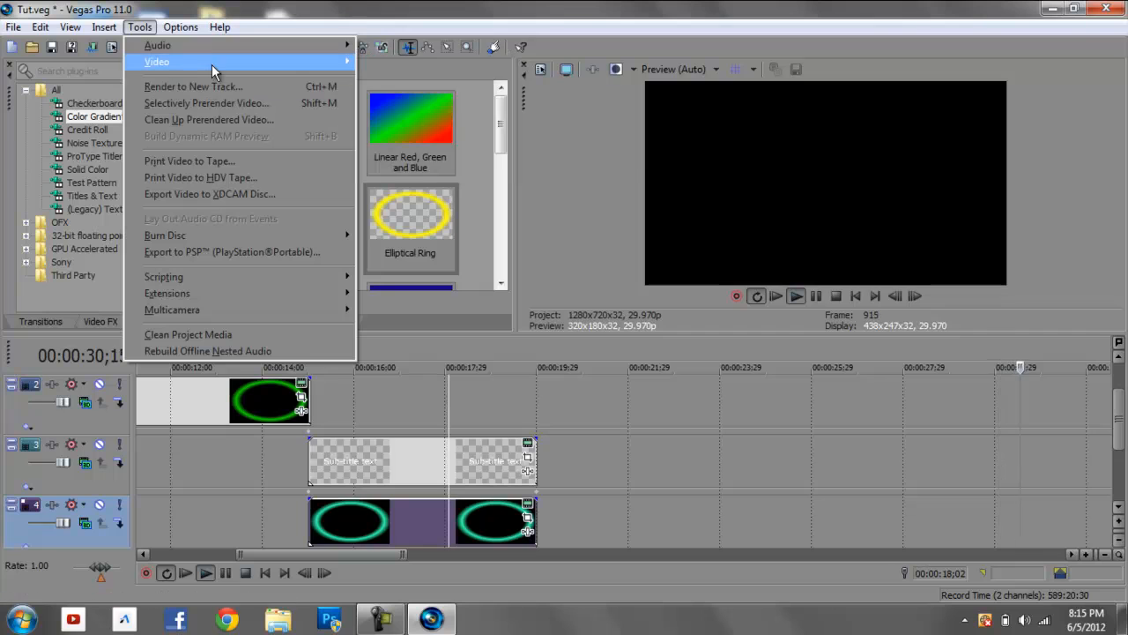
mouse_move(212, 66)
left_click(465, 152)
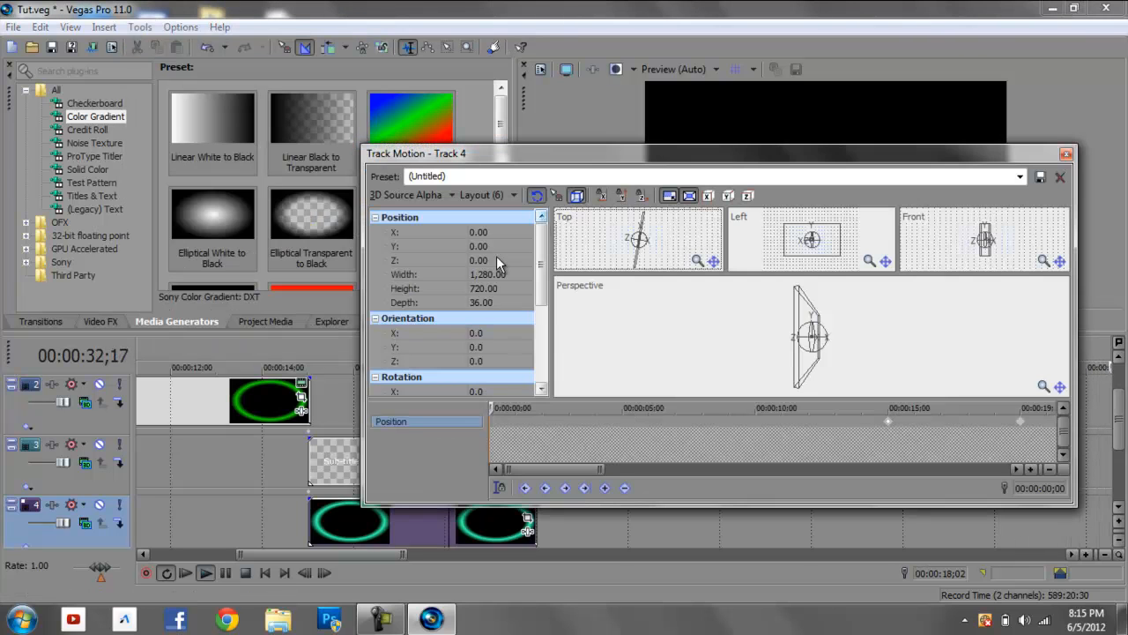
left_click_drag(538, 291, 543, 324)
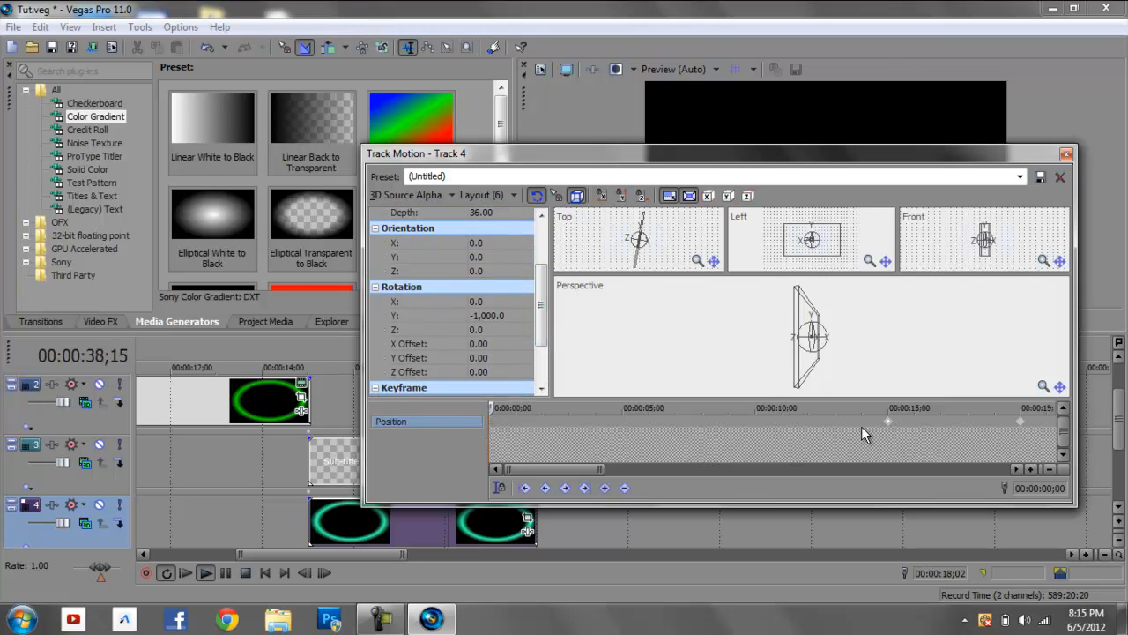
left_click(888, 427)
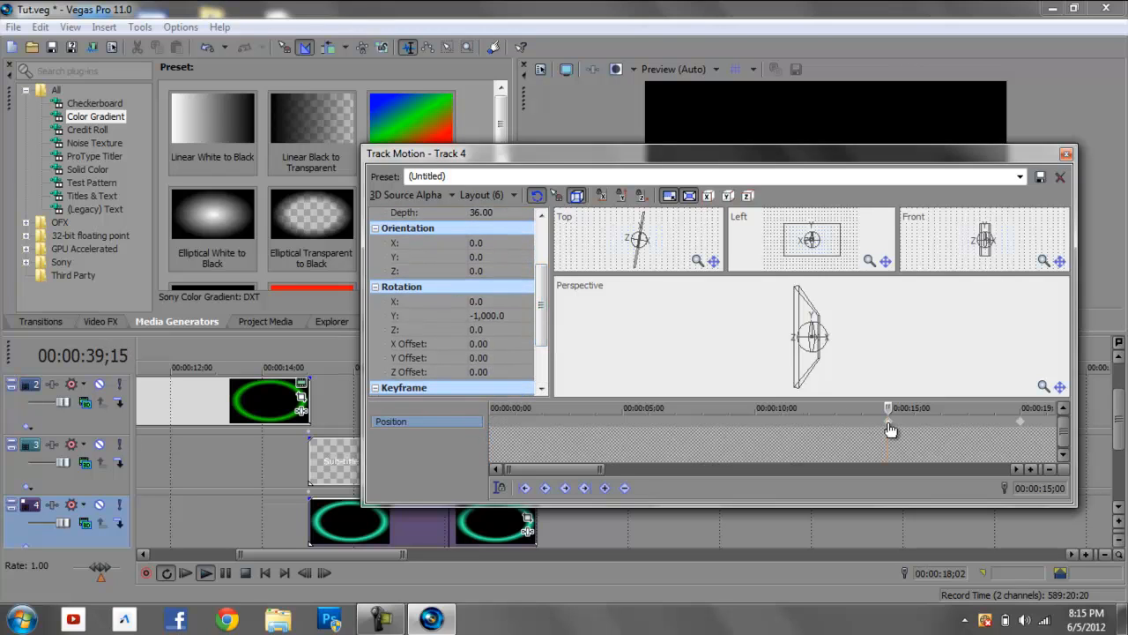
left_click(502, 315)
type("500")
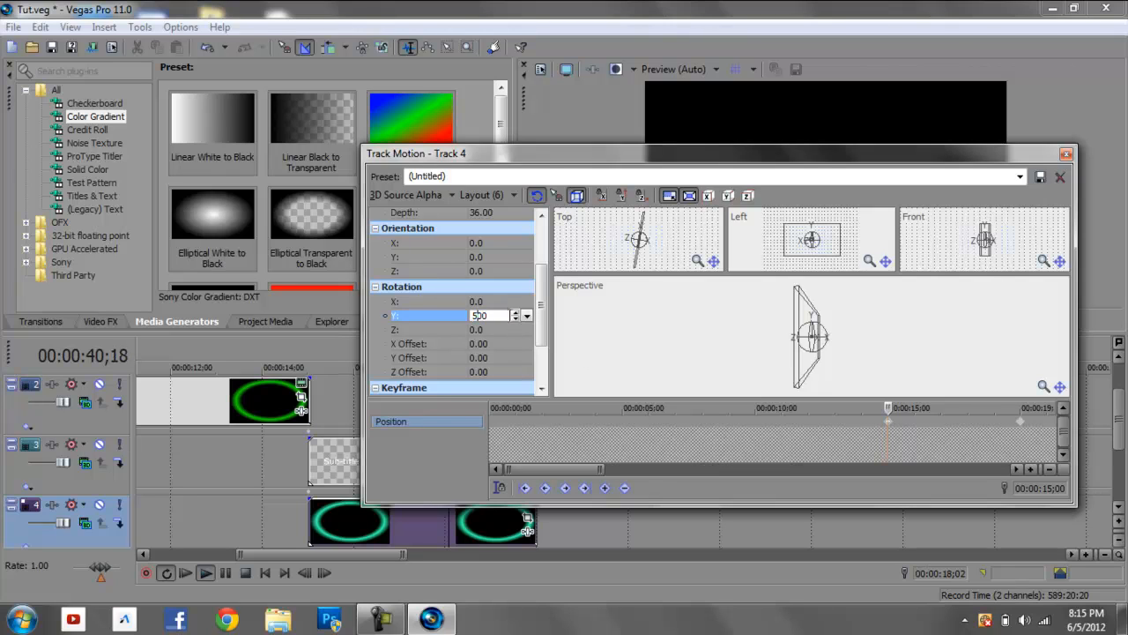
key("Left")
type("-")
left_click(1065, 156)
In Track Motion for track 3's subtitle, set the Y rotation to -500 at the 00:00:15;00 keyframe, and close Track Motion
left_click(482, 450)
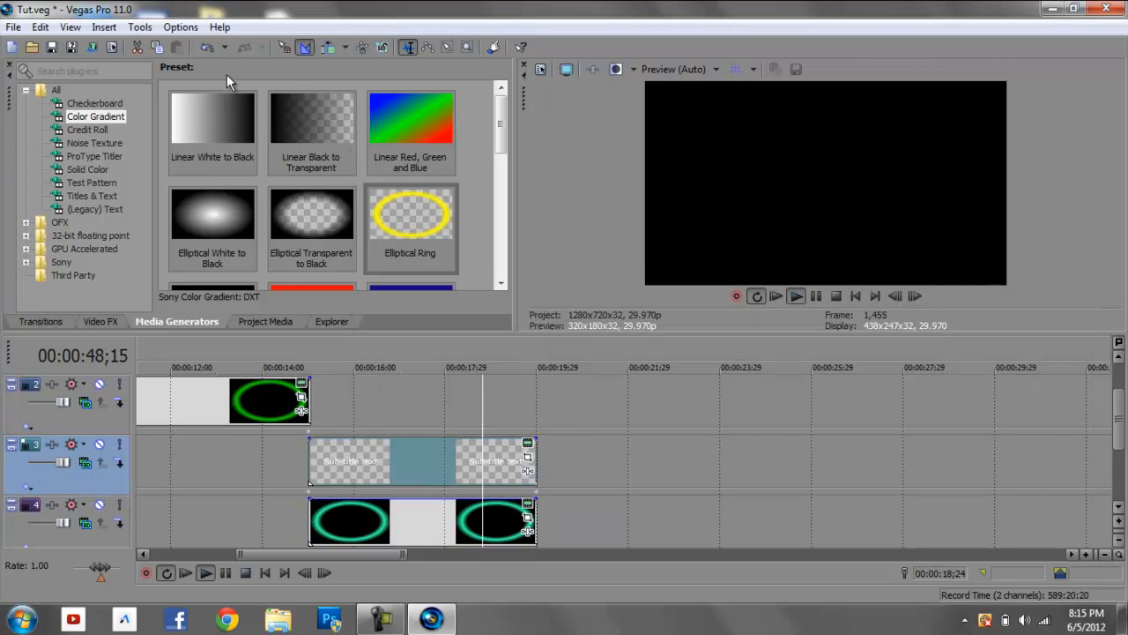
left_click(143, 27)
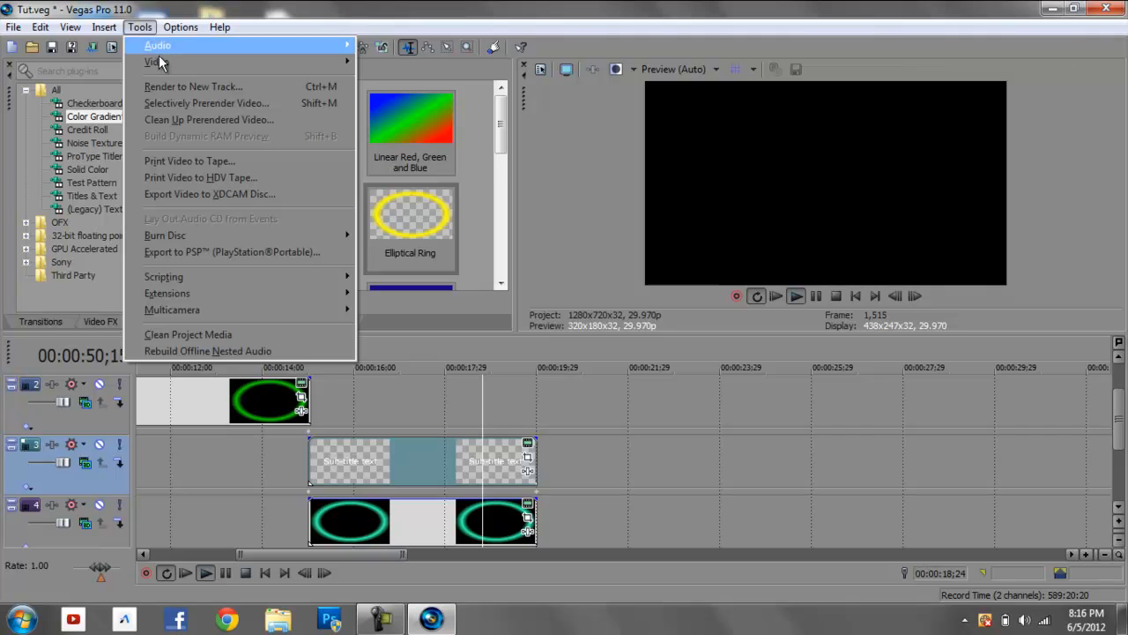
mouse_move(160, 62)
left_click(399, 146)
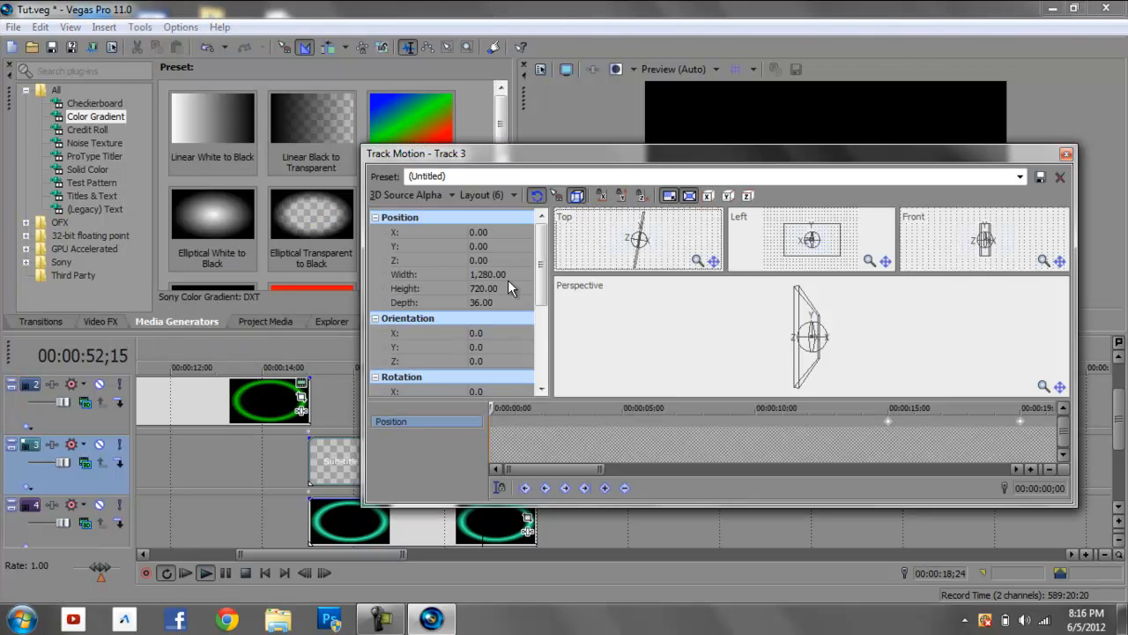
scroll(541, 309, "down", 3)
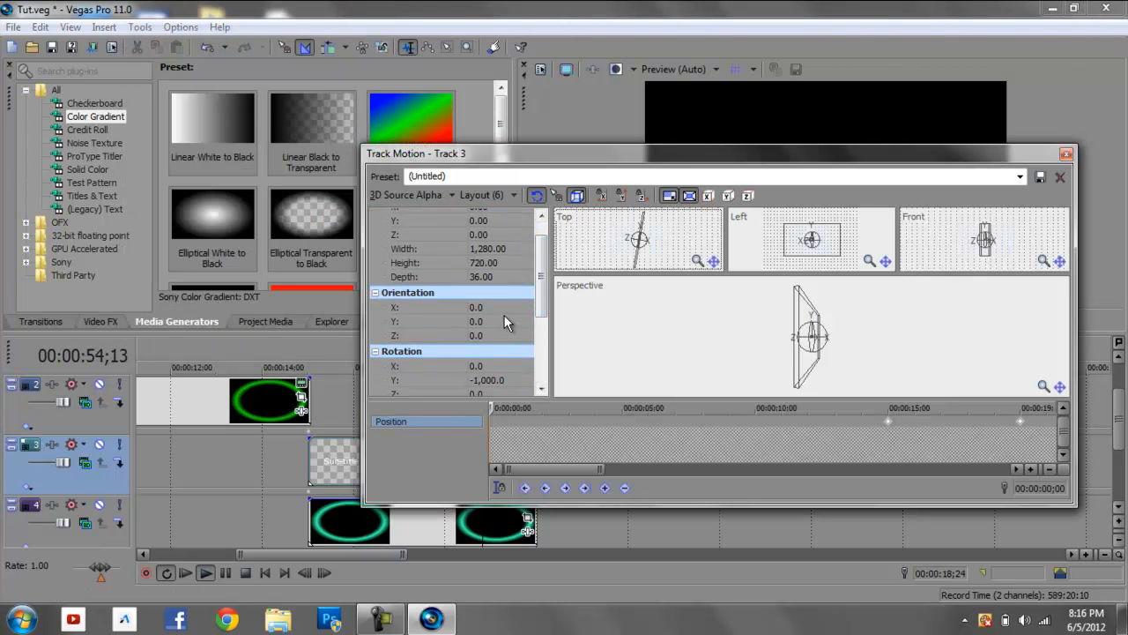
scroll(541, 308, "down", 2)
scroll(541, 309, "down", 2)
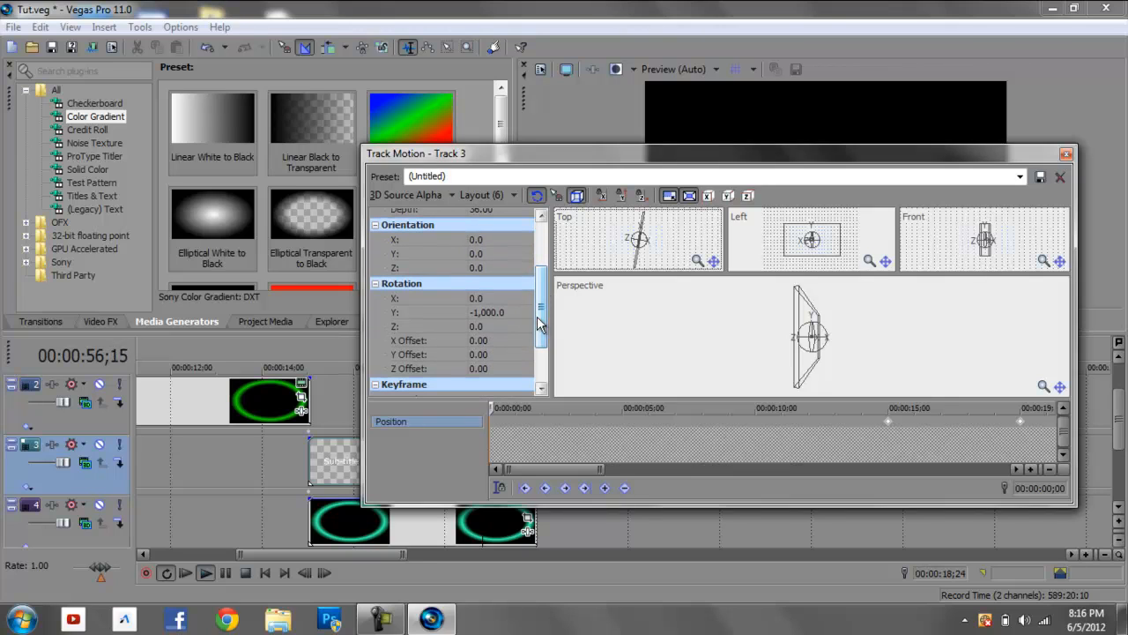
left_click(489, 312)
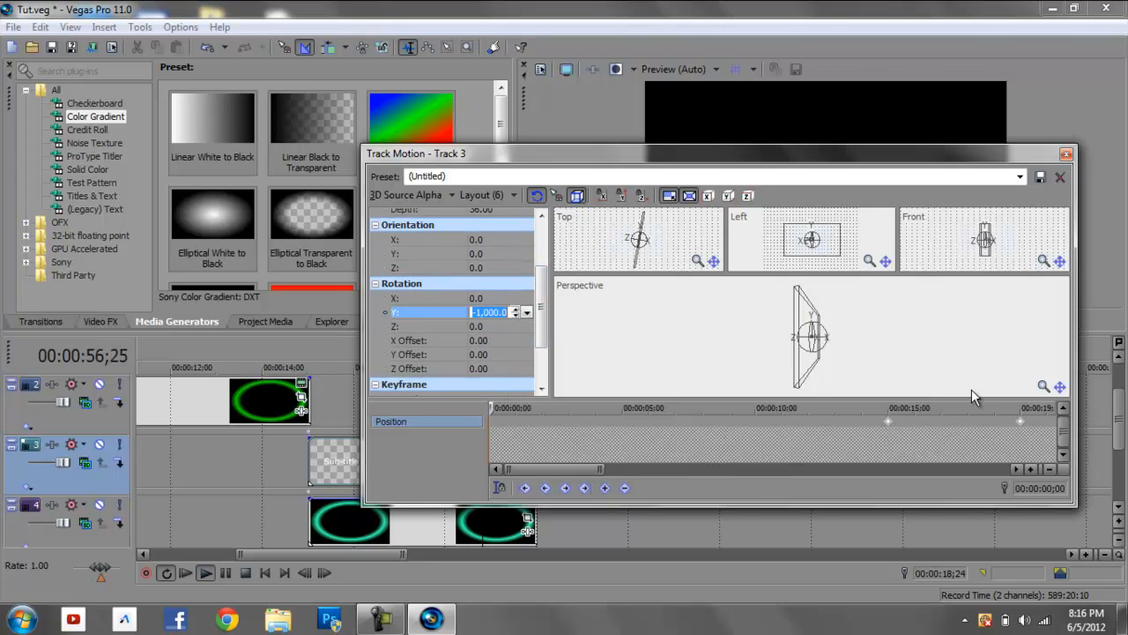
left_click(887, 421)
left_click(513, 307)
type("-500")
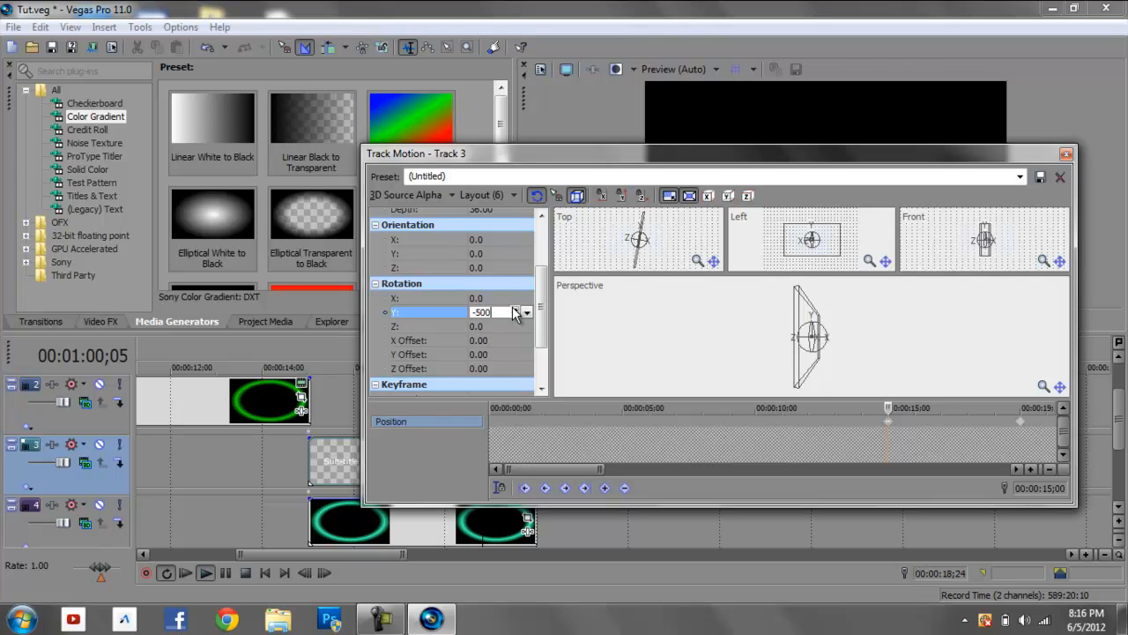
left_click(1066, 153)
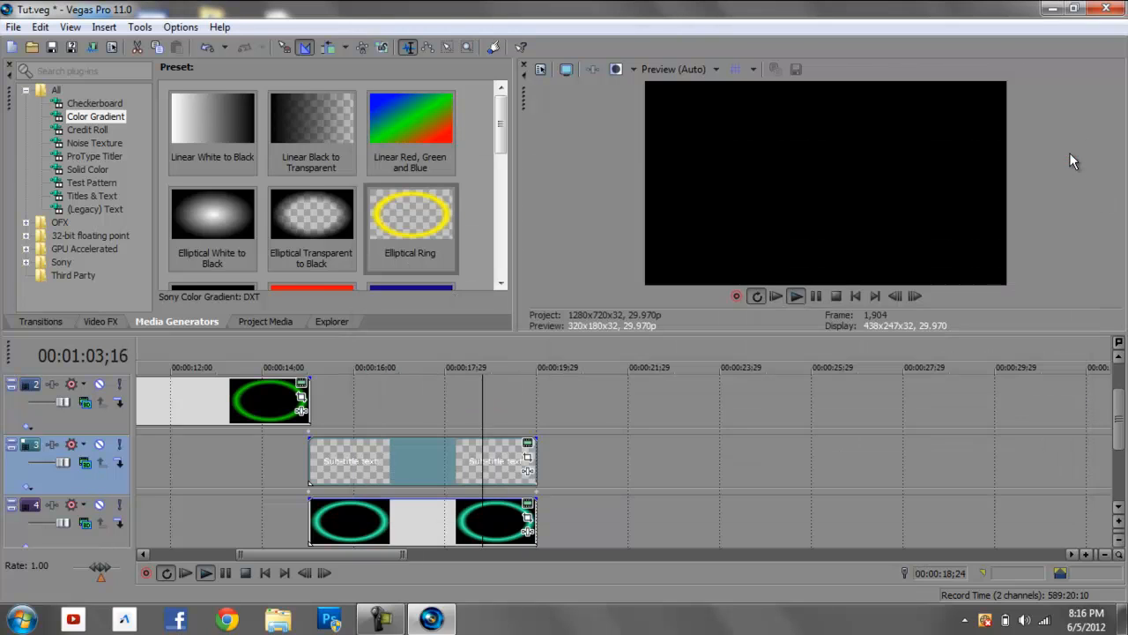
Replay the project from the start to check the subtitle and turquoise ring rotation, and stop playback
left_click(780, 291)
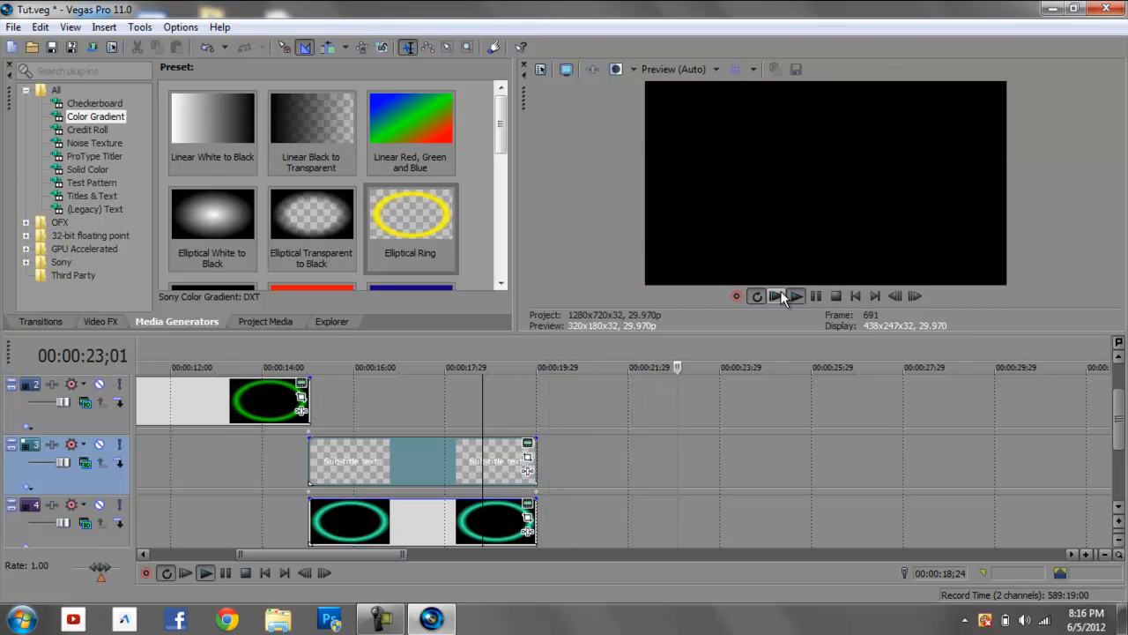
left_click(837, 297)
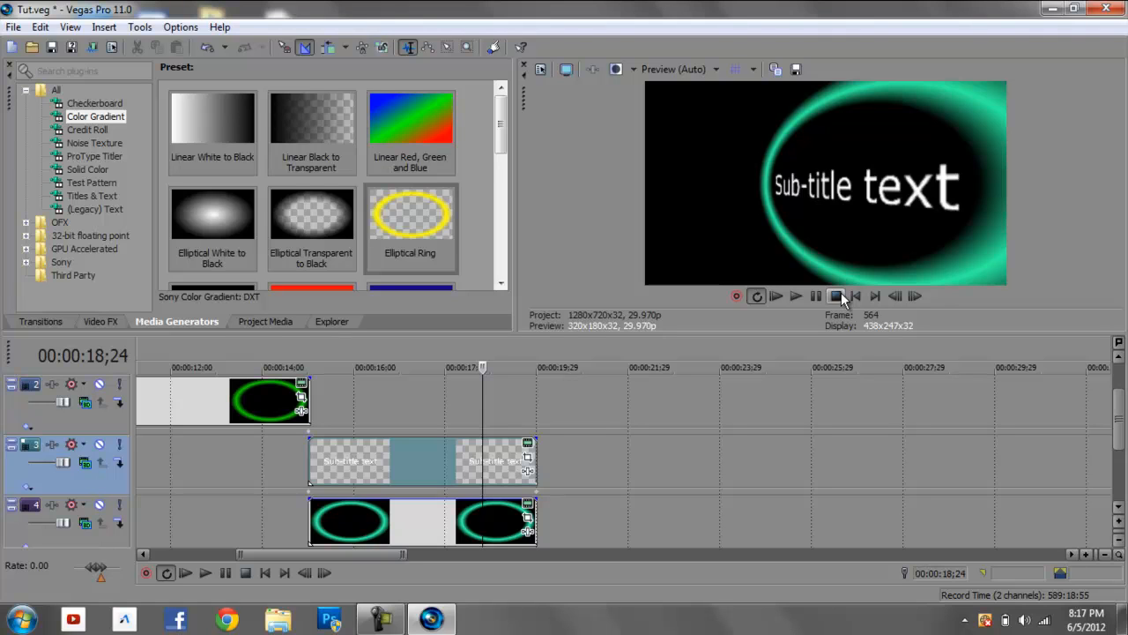
left_click(378, 620)
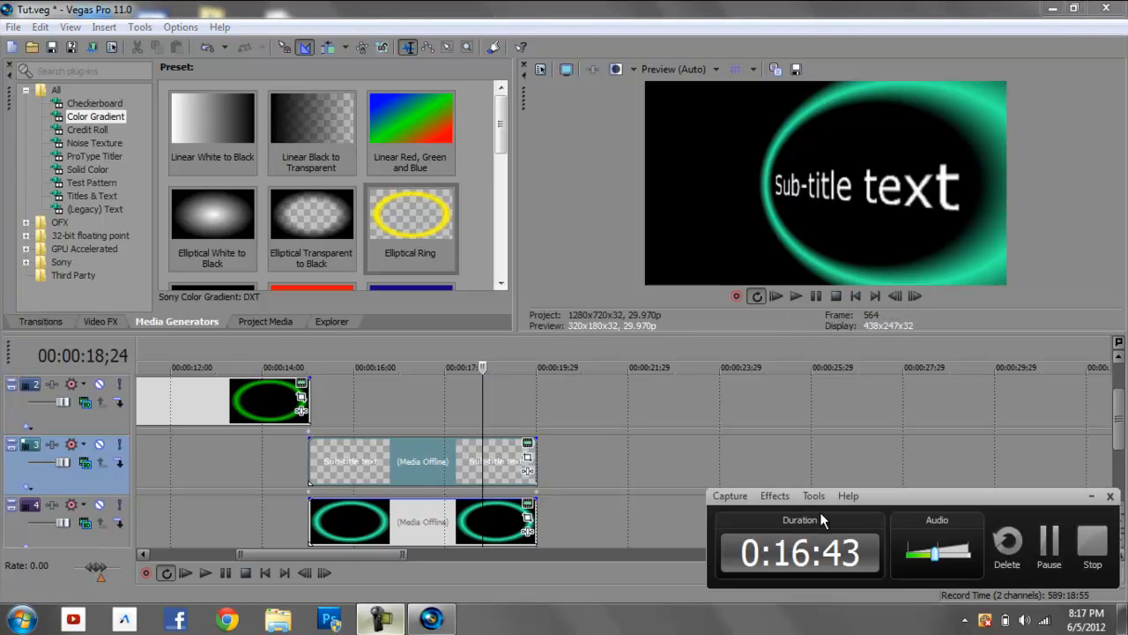